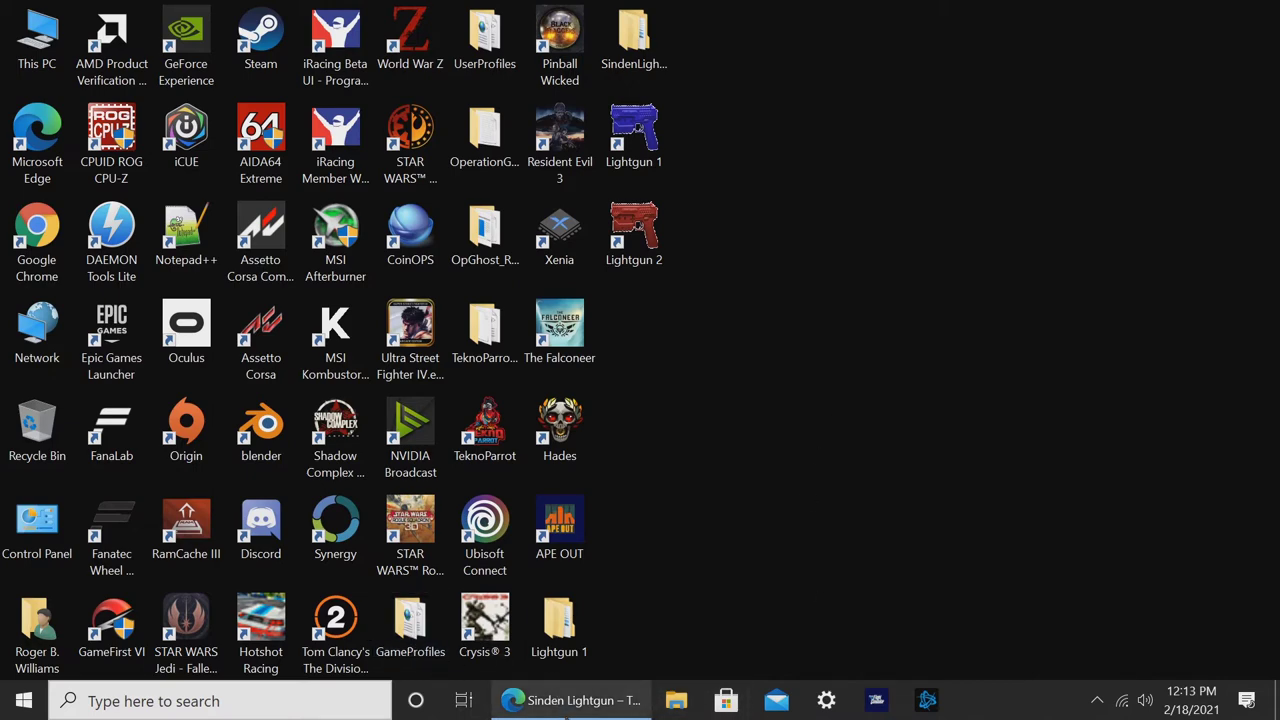
Switch to Microsoft Edge and look through the Sinden Lightgun home page.
left_click(566, 705)
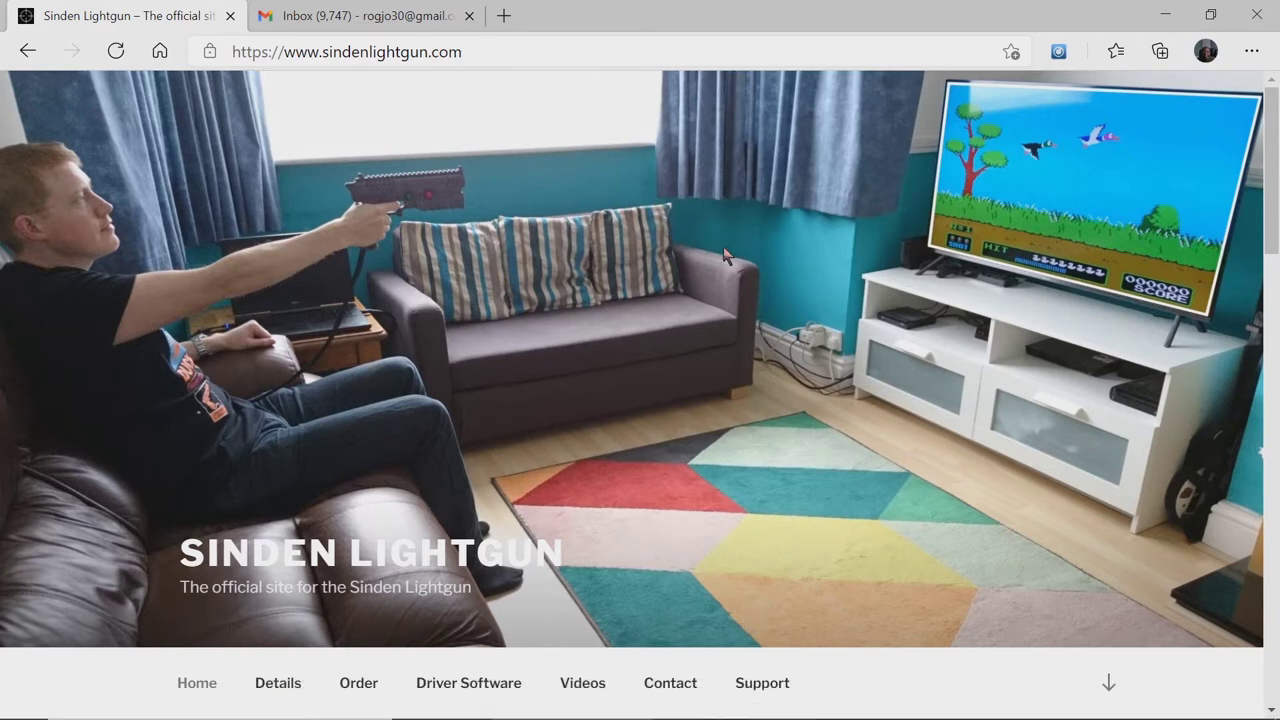
scroll(632, 283, "down", 2)
scroll(632, 283, "up", 2)
scroll(632, 281, "down", 3)
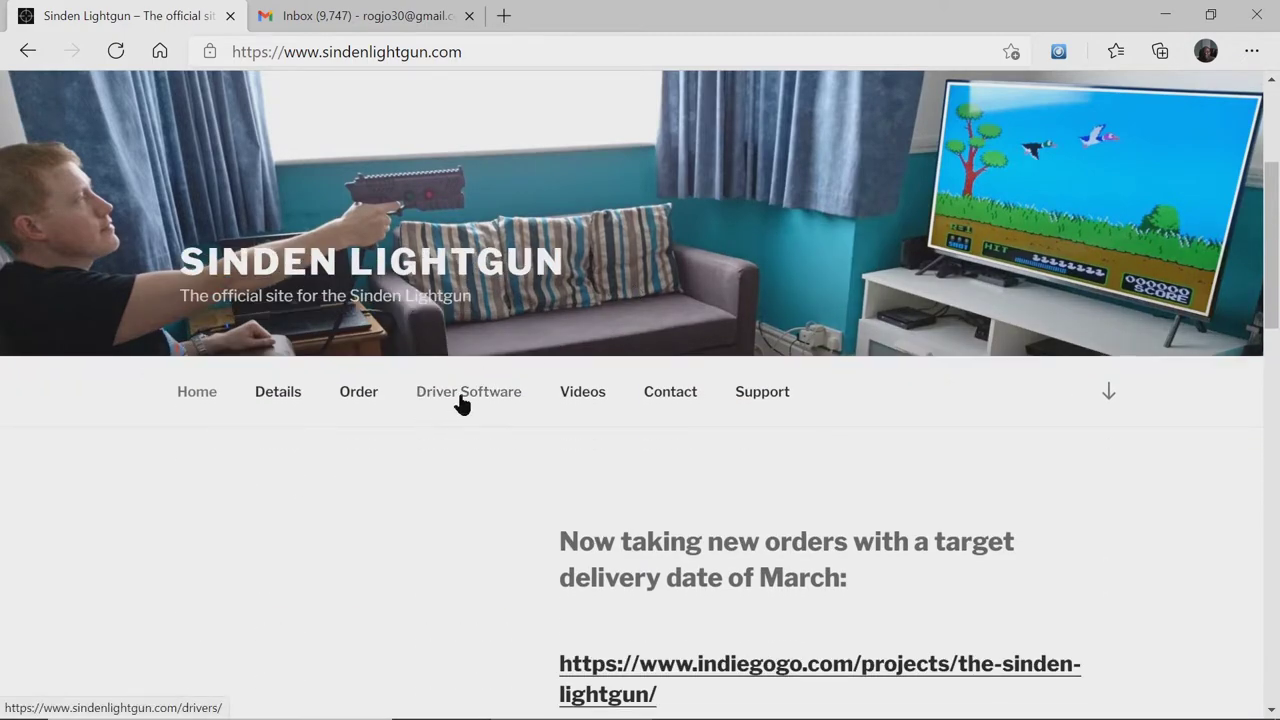
scroll(460, 400, "down", 10)
scroll(460, 401, "up", 5)
scroll(460, 401, "down", 4)
scroll(460, 401, "up", 1)
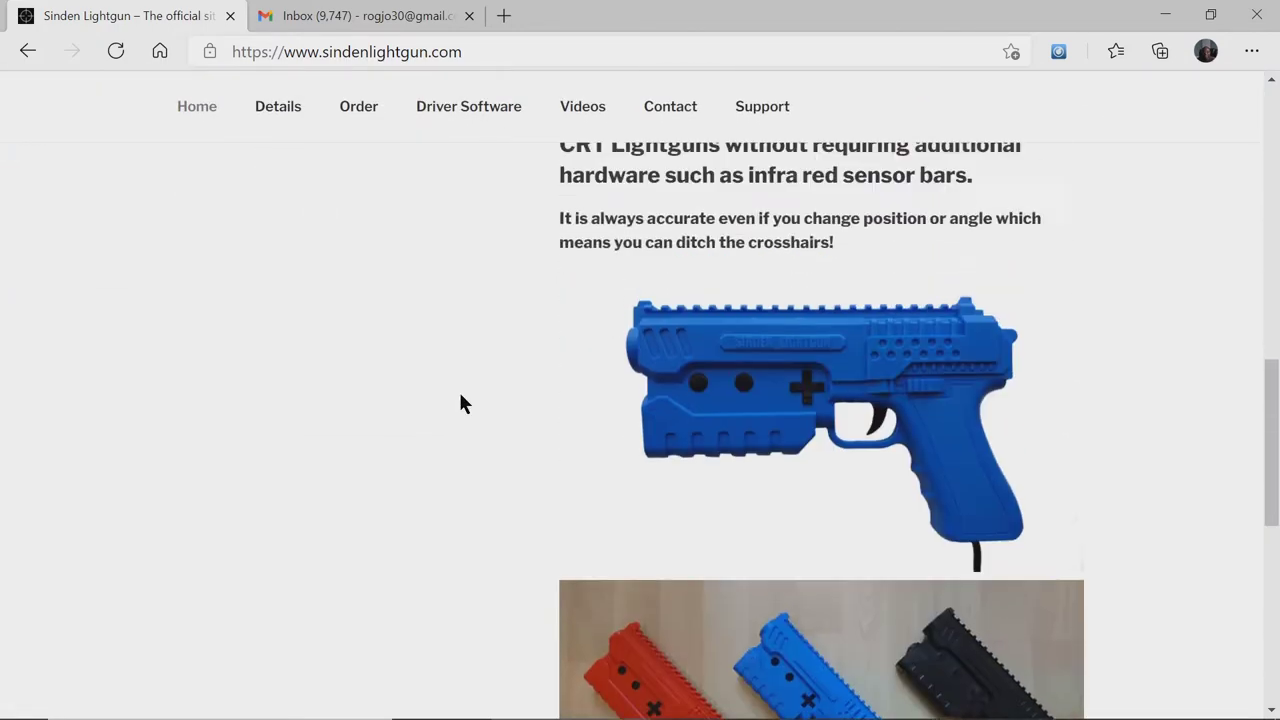
scroll(460, 401, "up", 10)
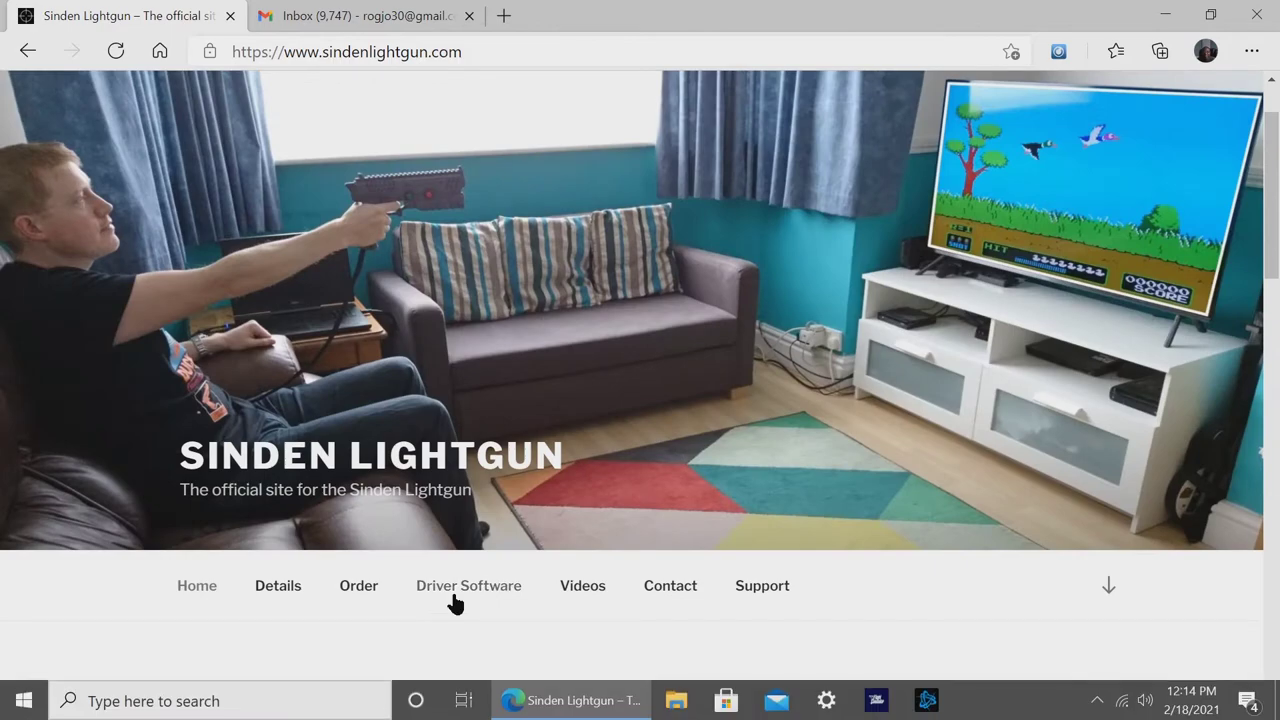
Download the latest version, SindenLightgunSoftwareReleaseV1.05b.zip, from the site's Driver Software page.
left_click(455, 595)
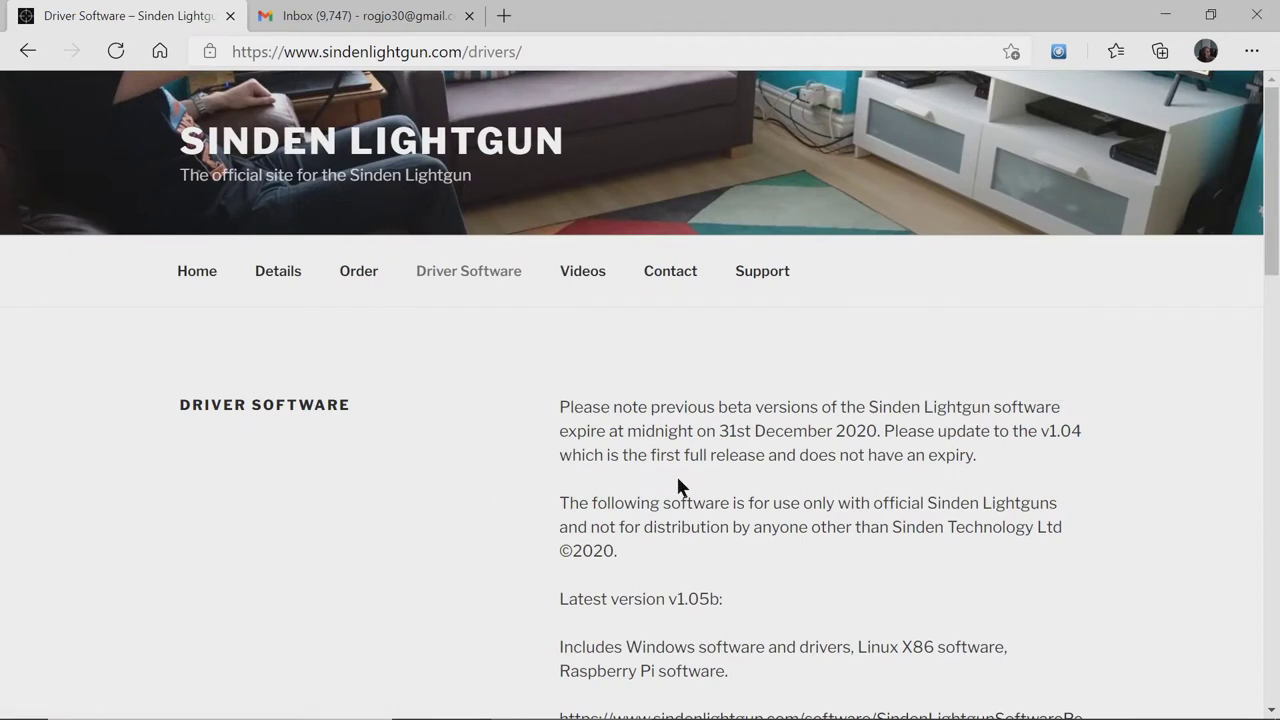
scroll(677, 483, "down", 3)
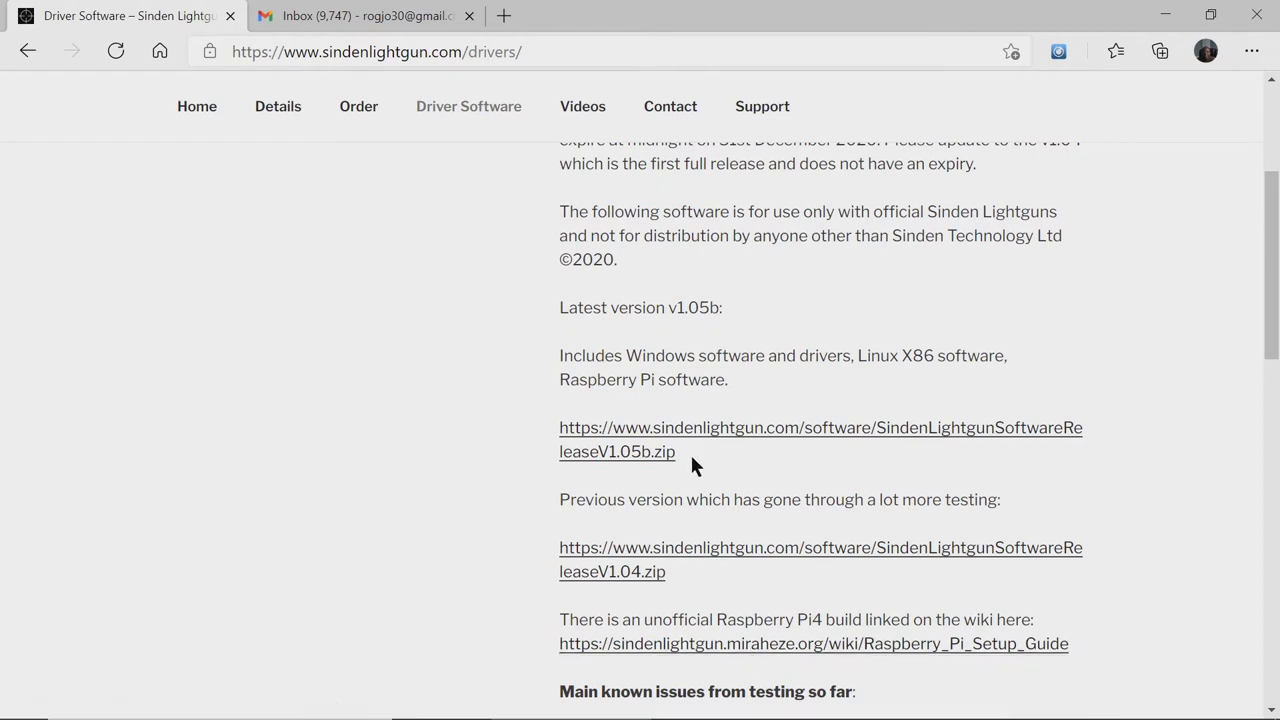
left_click(745, 443)
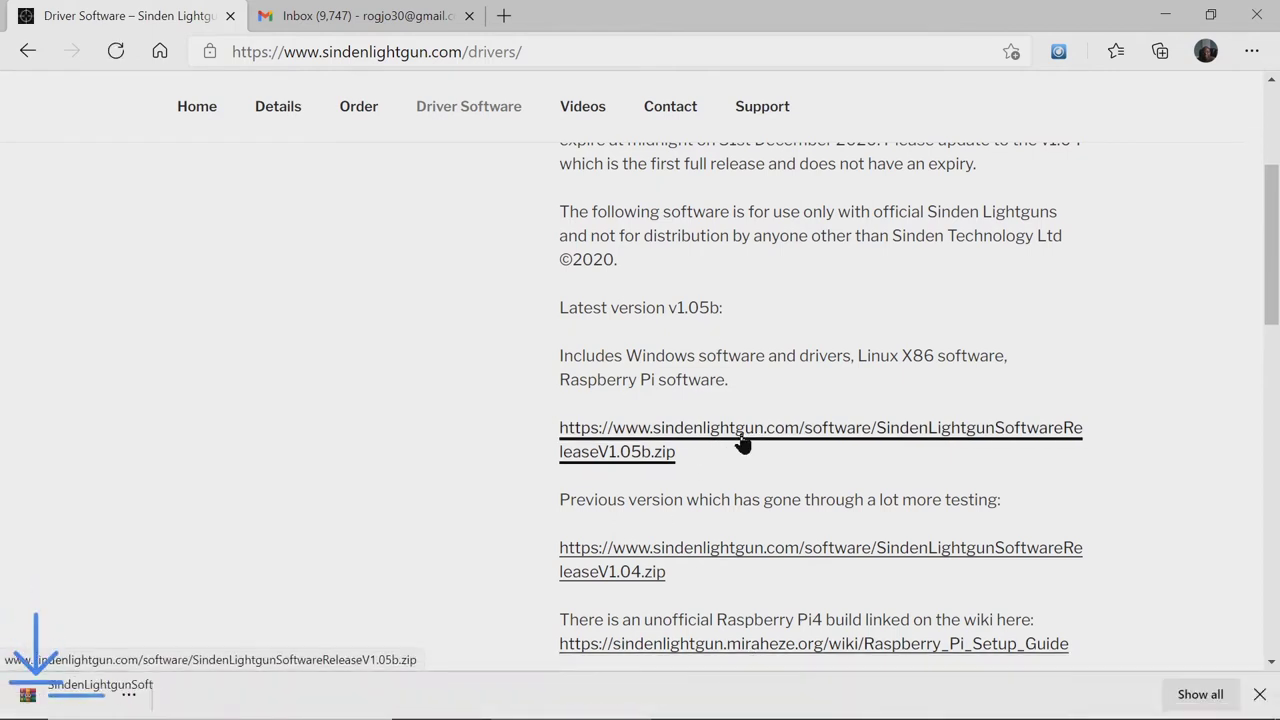
scroll(320, 455, "down", 1)
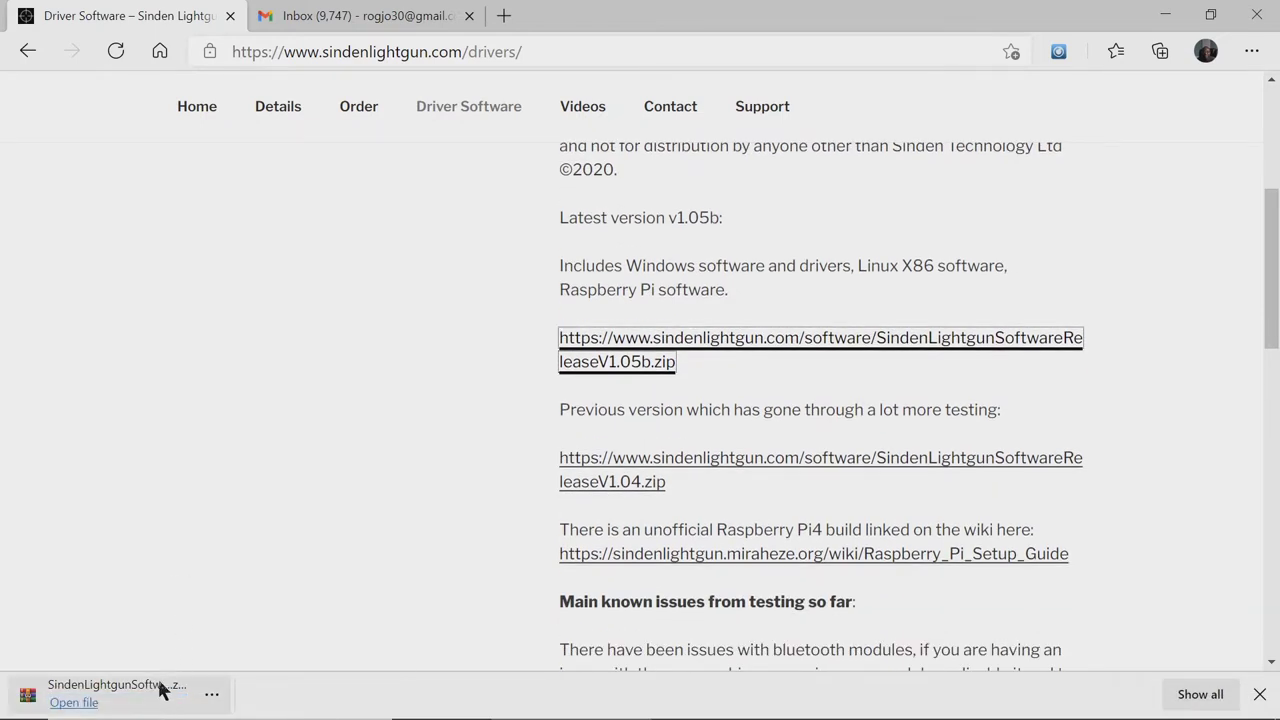
Show the downloaded Sinden Lightgun zip file in its folder in File Explorer.
left_click(211, 694)
left_click(294, 520)
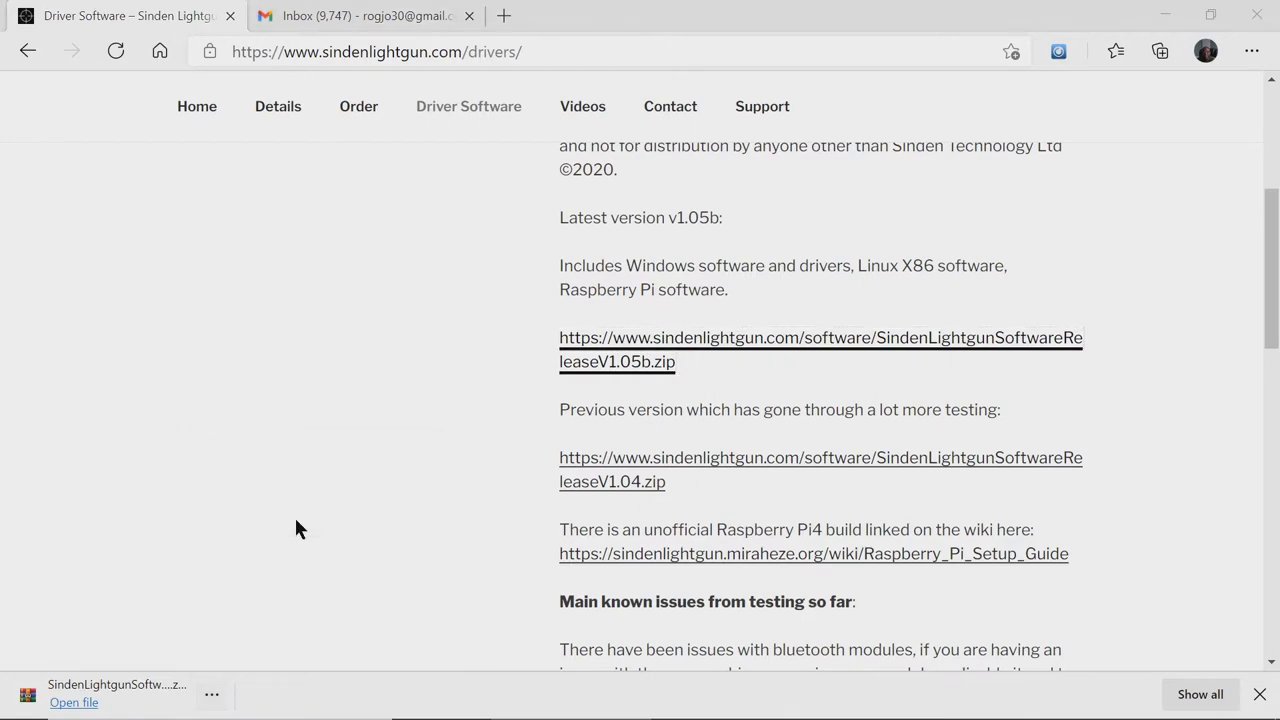
left_click(297, 530)
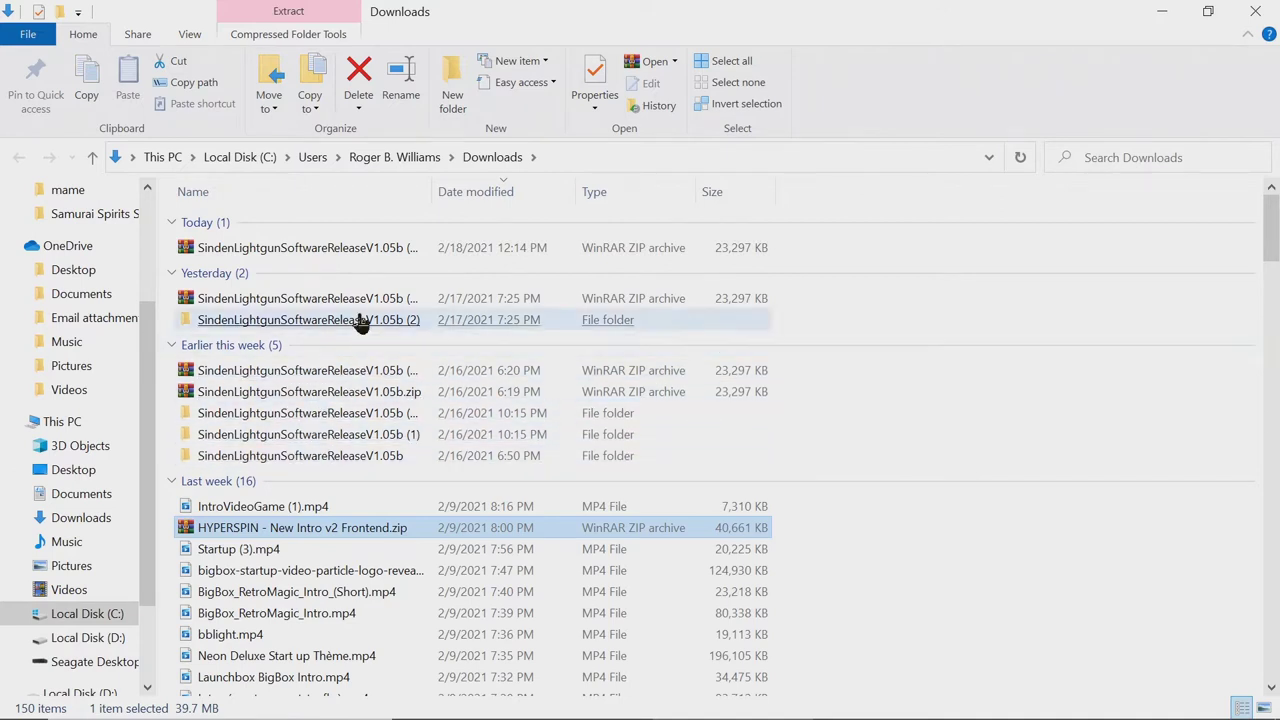
Extract today's downloaded archive into its own folder named SindenLightgunSoftwareReleaseV1.05b (3).
left_click(404, 250)
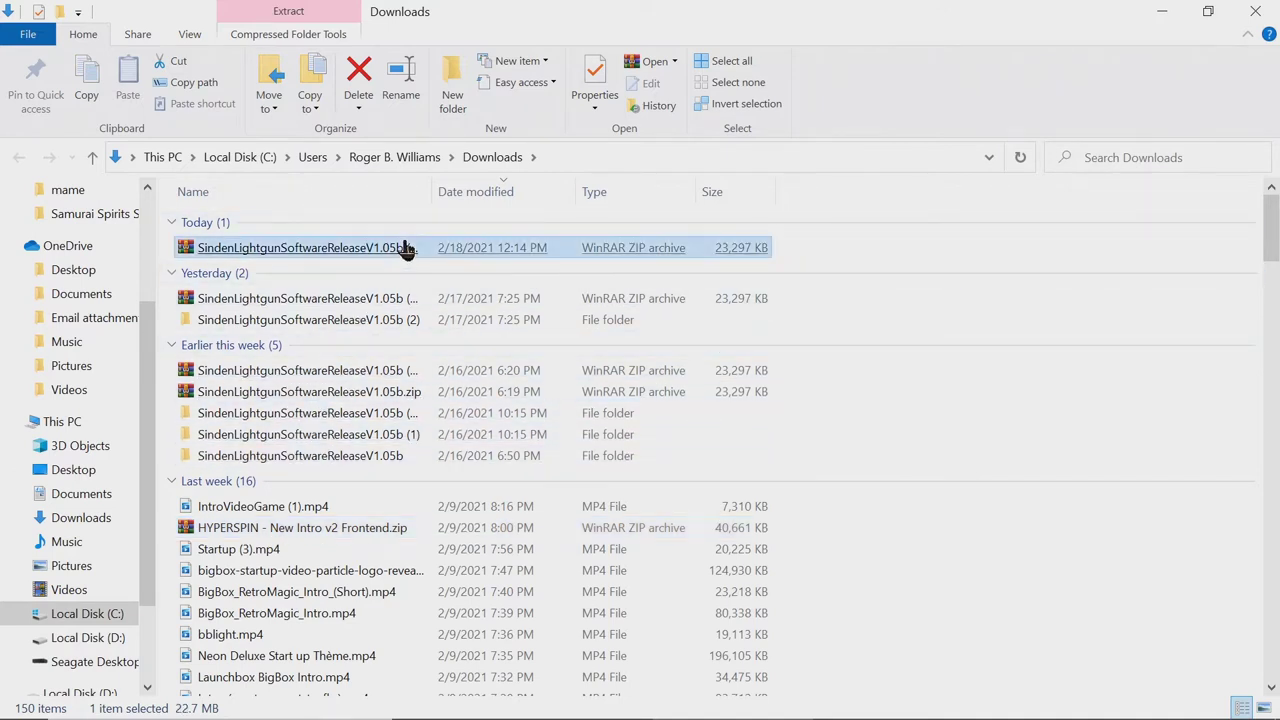
left_click(404, 268)
left_click(395, 252)
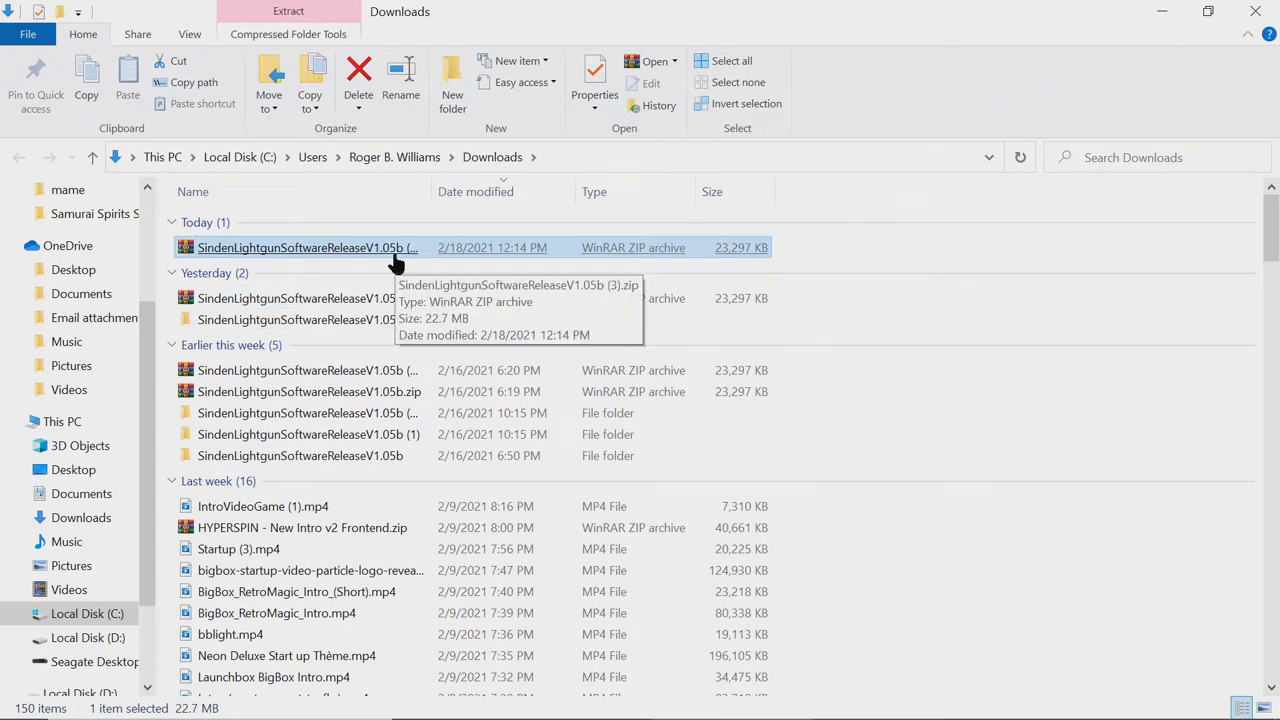
double_click(395, 253)
right_click(393, 249)
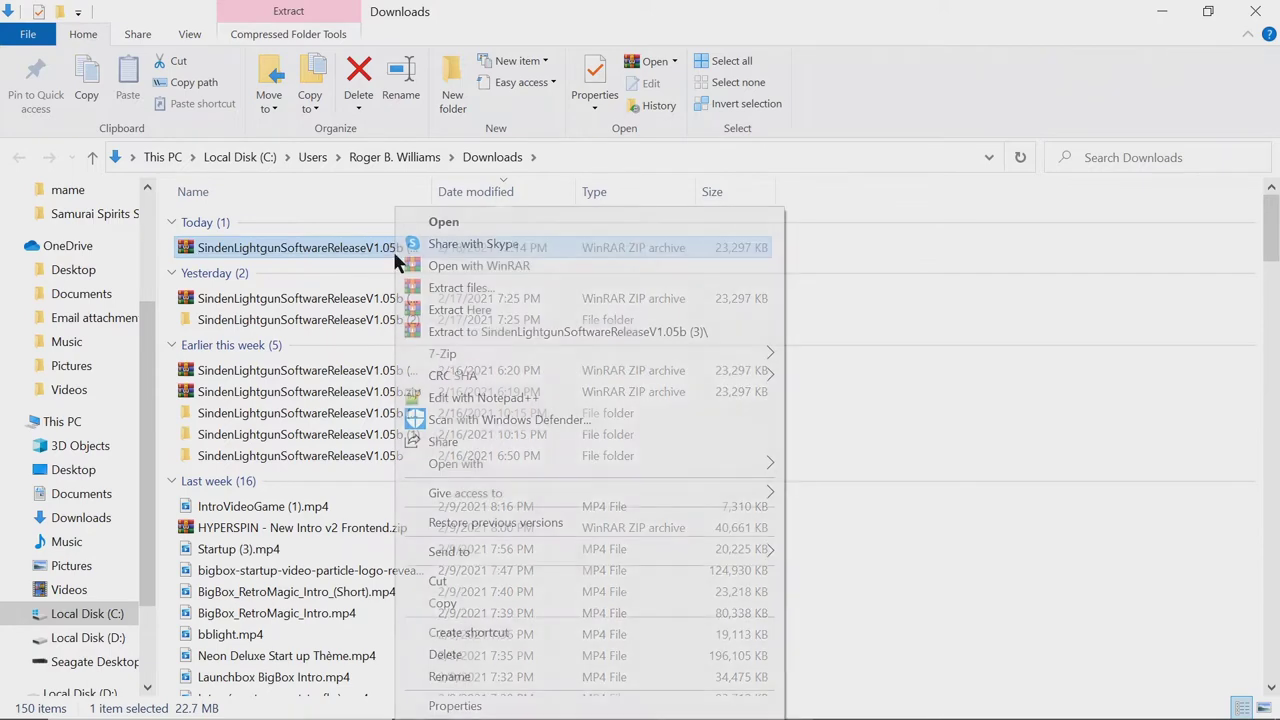
left_click(507, 331)
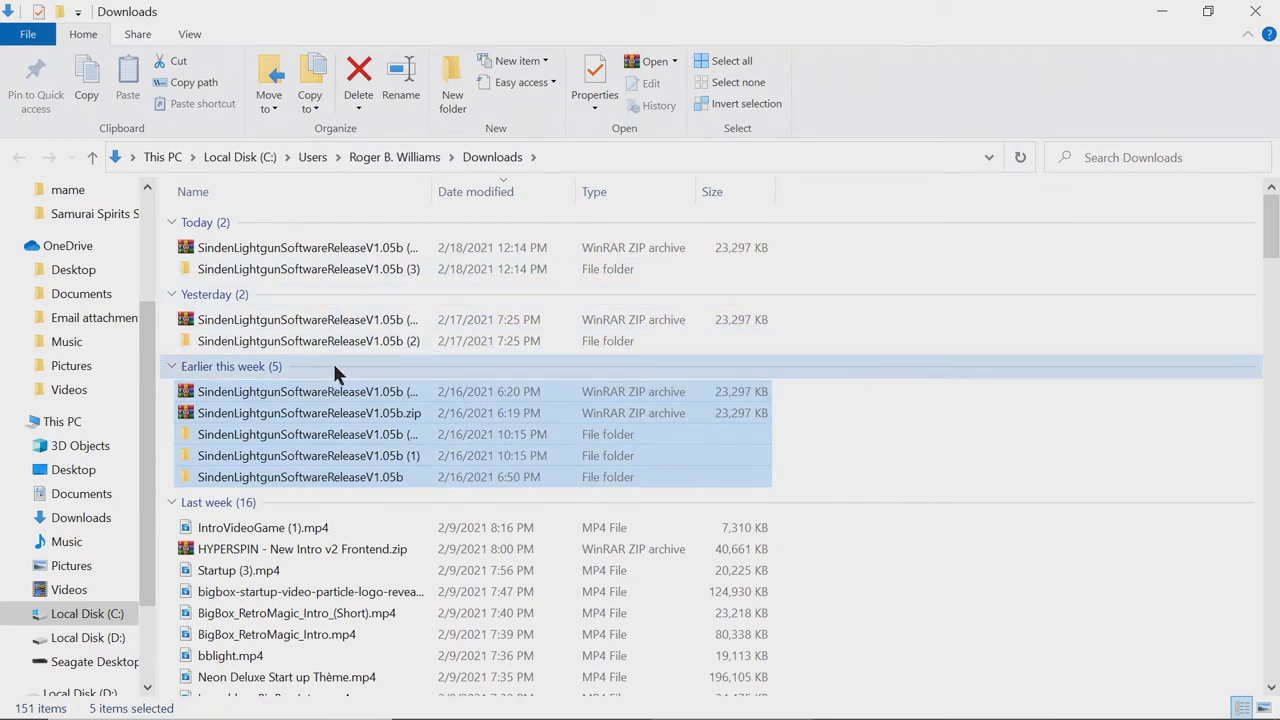
Open the extracted SindenLightgunSoftwareReleaseV1.05b (3) folder and go down to its SindenLightgunWindowsSoftwareV1.05 subfolder.
left_click(397, 270)
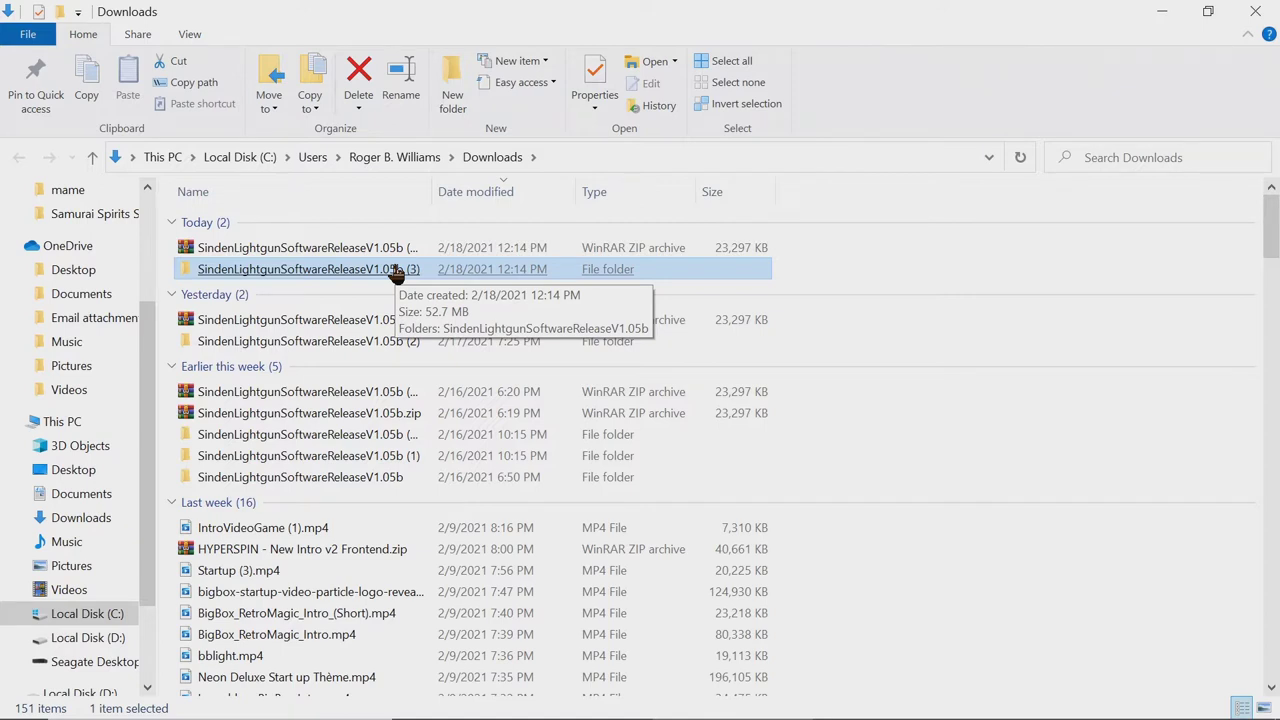
double_click(396, 272)
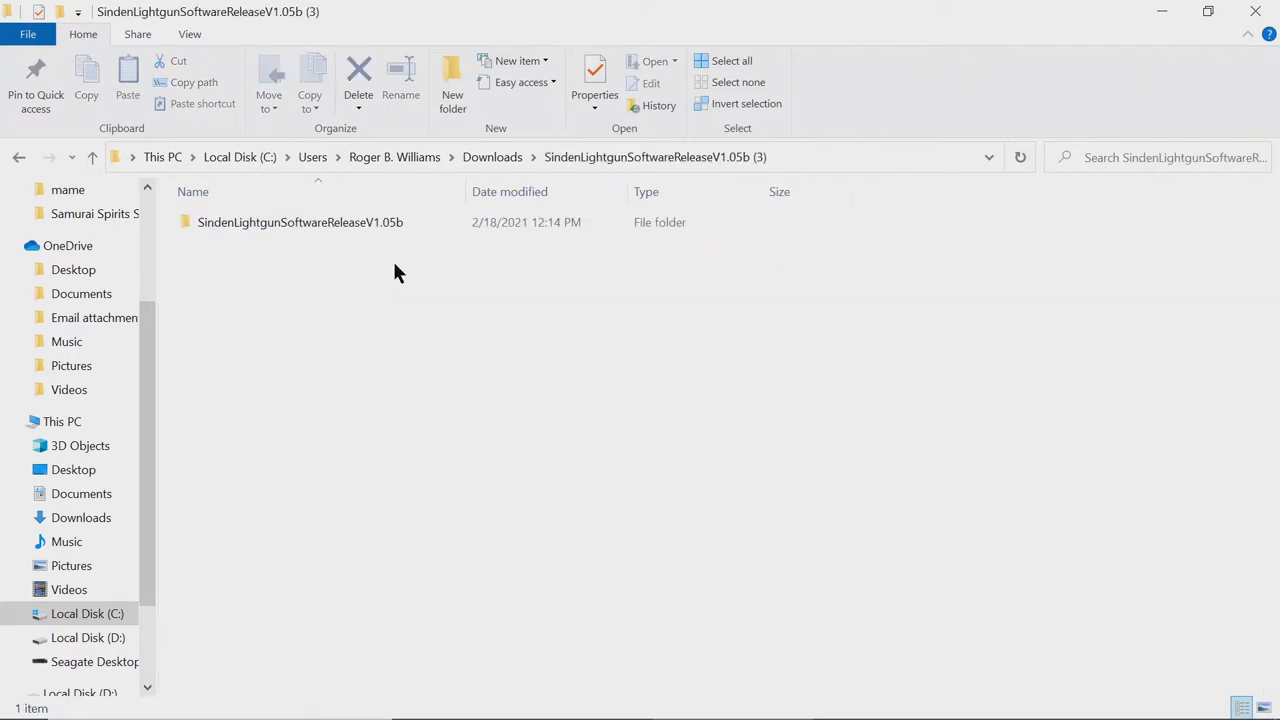
left_click(300, 222)
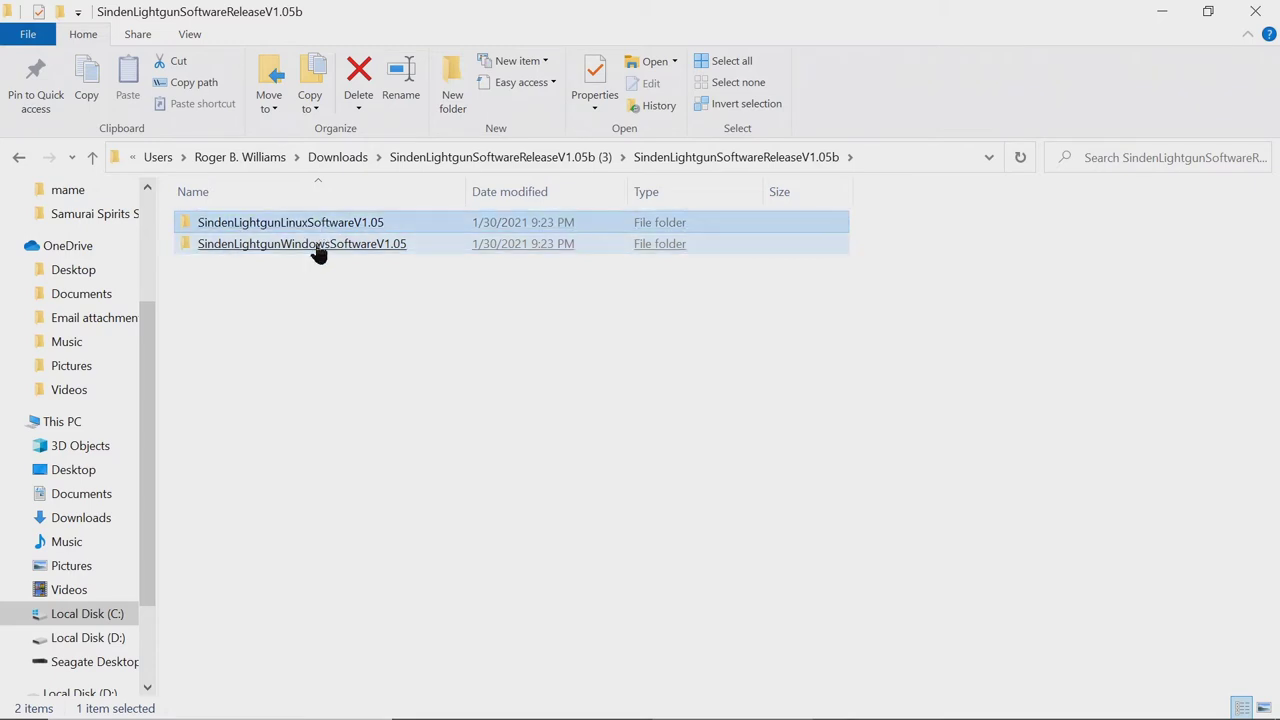
left_click(317, 249)
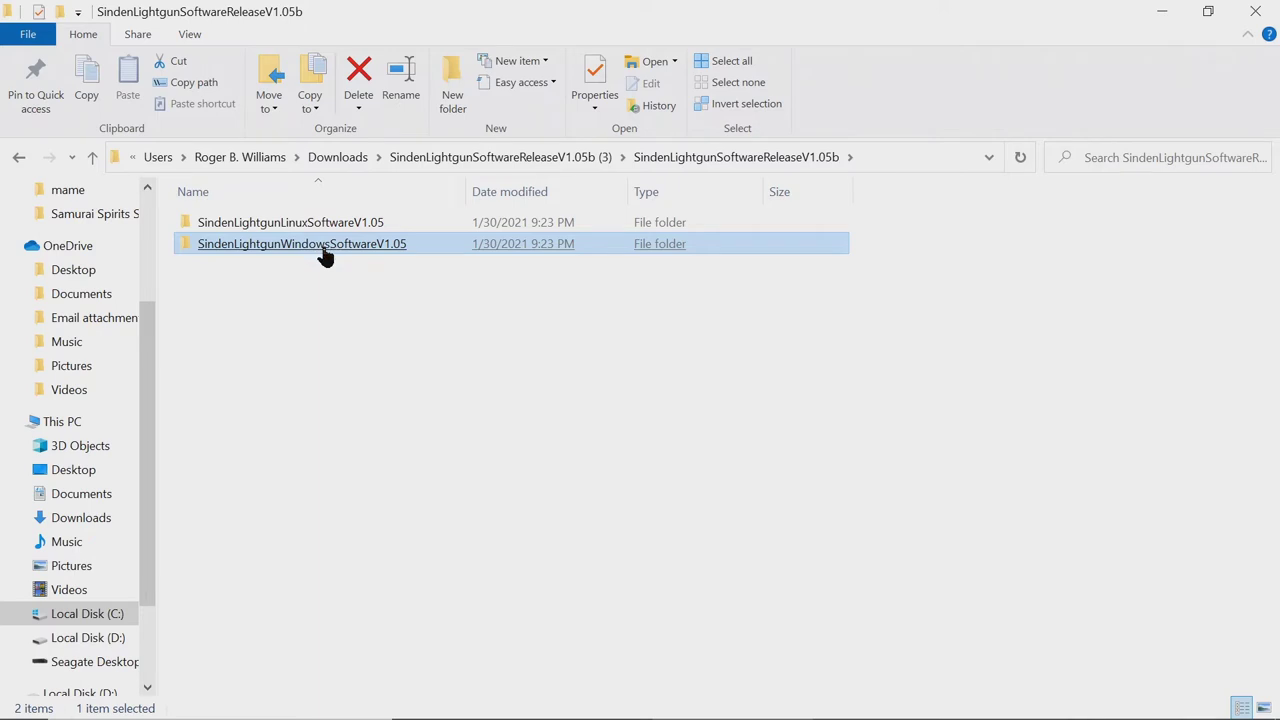
left_click(322, 251)
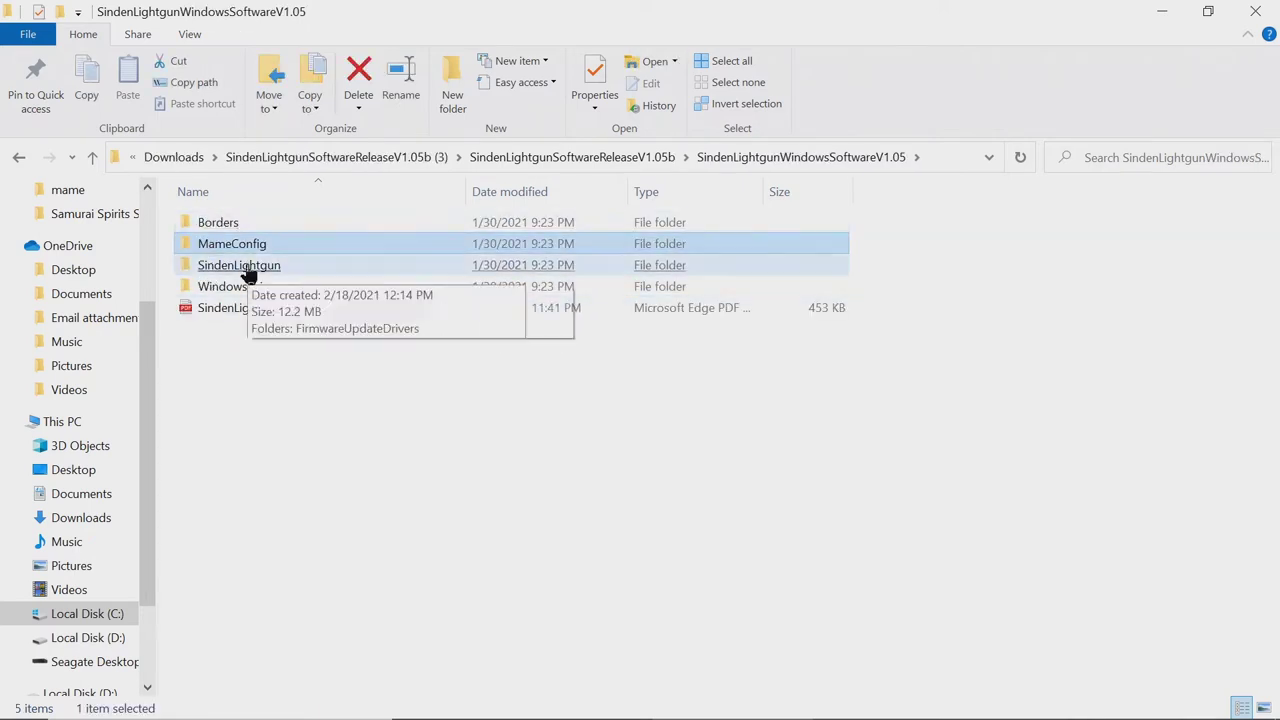
Open the SindenLightgunDocumentationV1.05_Windows PDF, skim its setup instructions, and return to the folder.
left_click(264, 316)
double_click(265, 316)
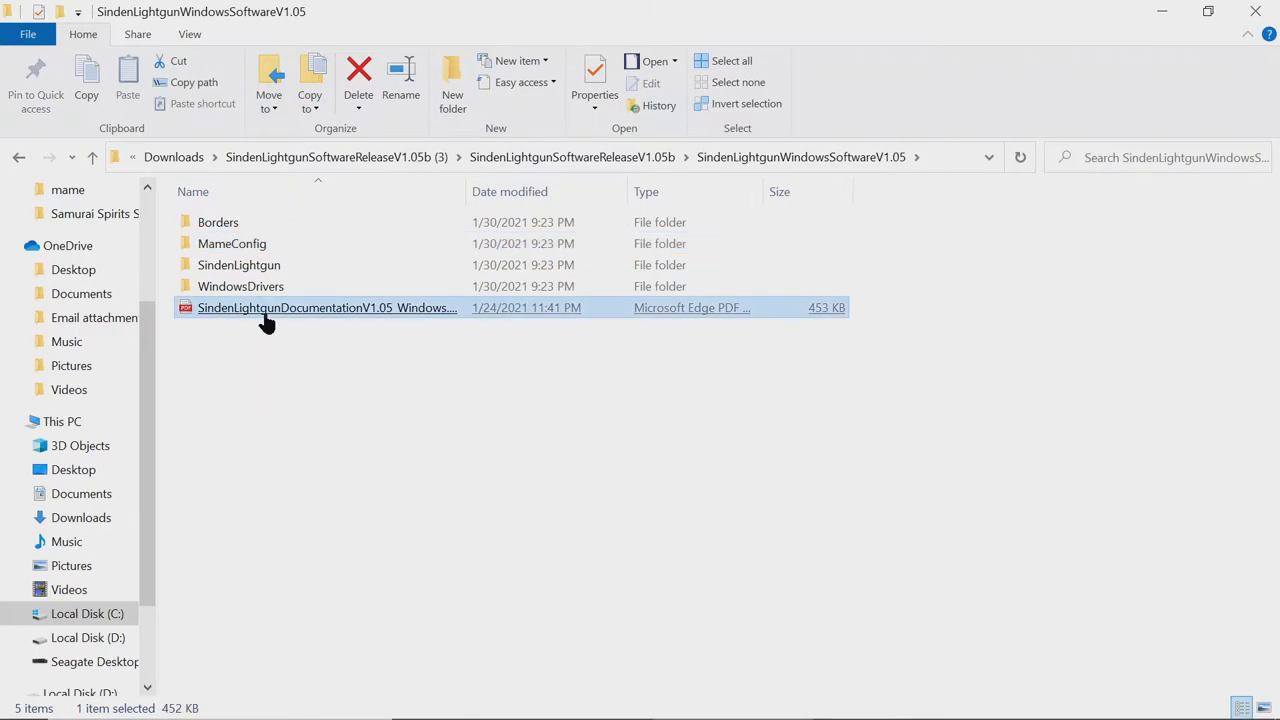
scroll(548, 327, "down", 5)
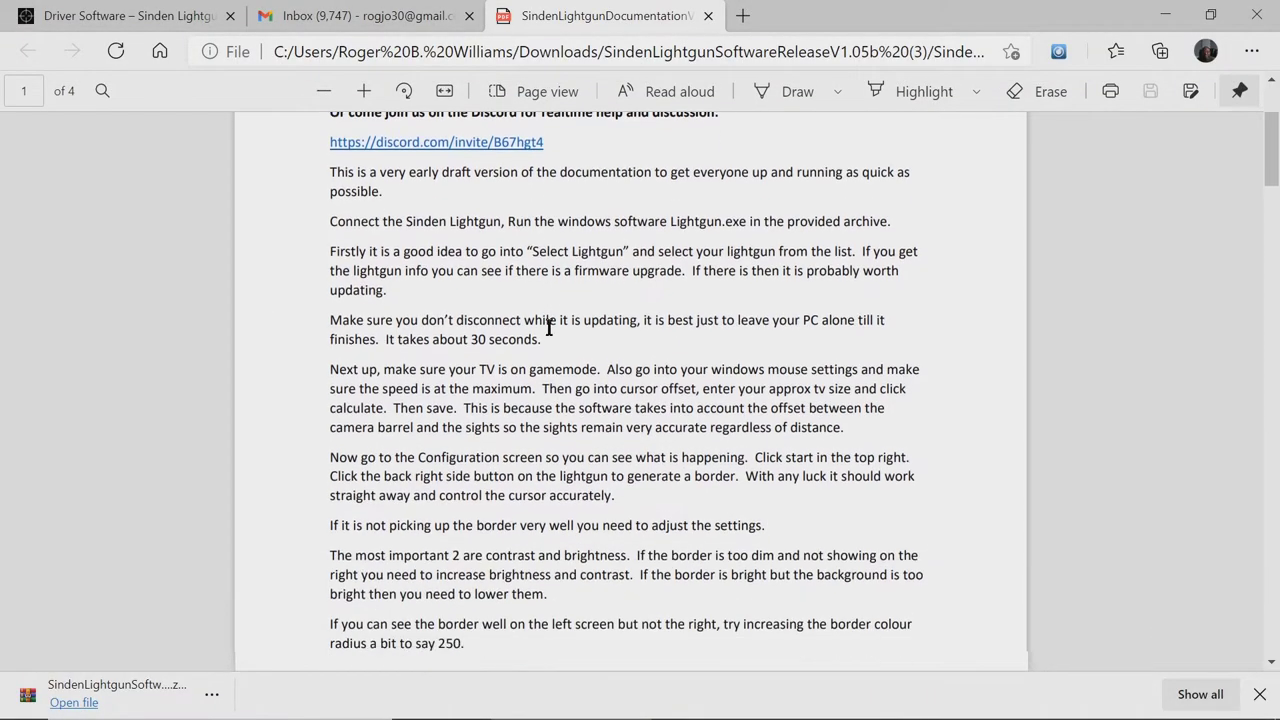
scroll(548, 327, "down", 1)
scroll(548, 327, "up", 1)
scroll(548, 327, "down", 5)
scroll(548, 327, "up", 10)
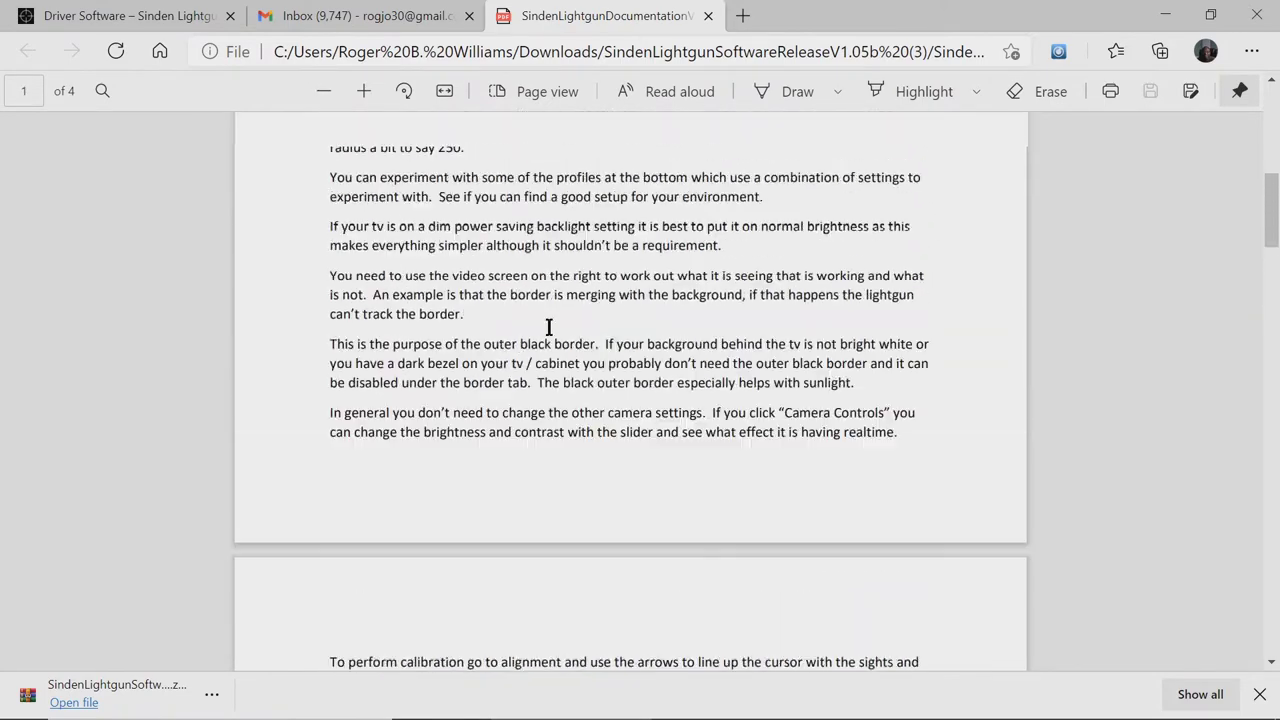
left_click(1152, 14)
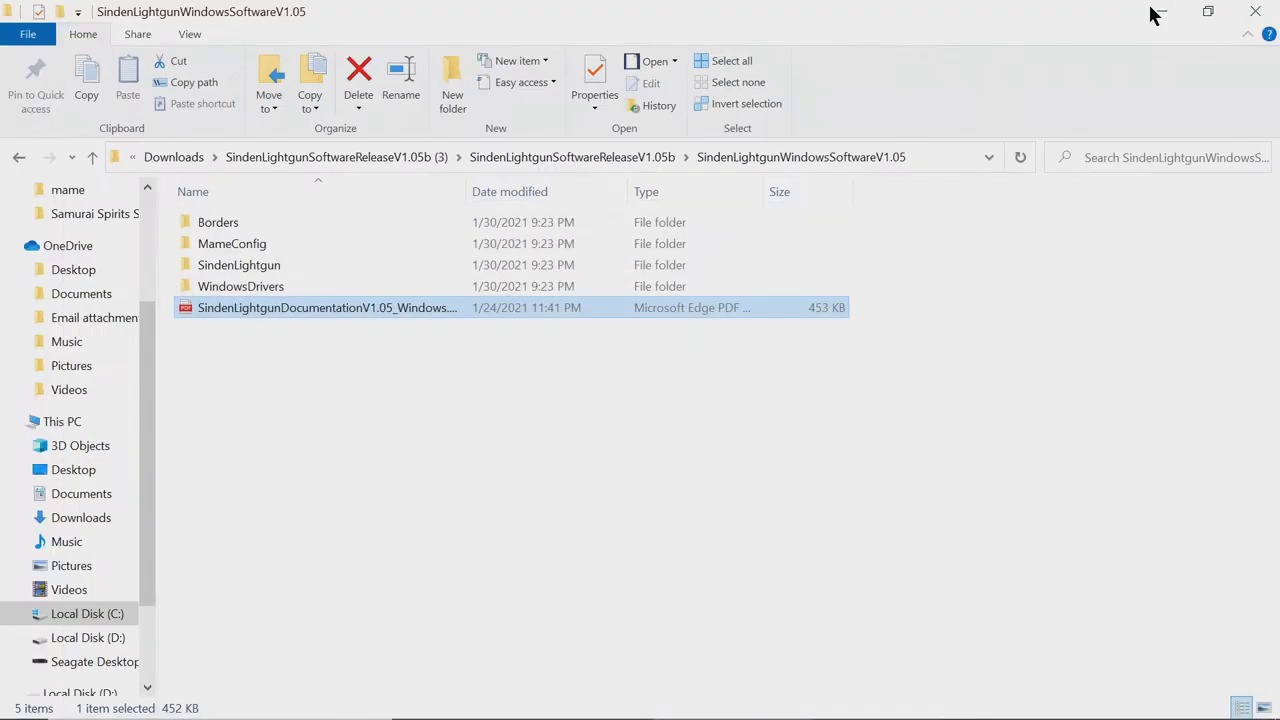
Open the SindenLightgun folder and select the Lightgun.exe application.
left_click(242, 266)
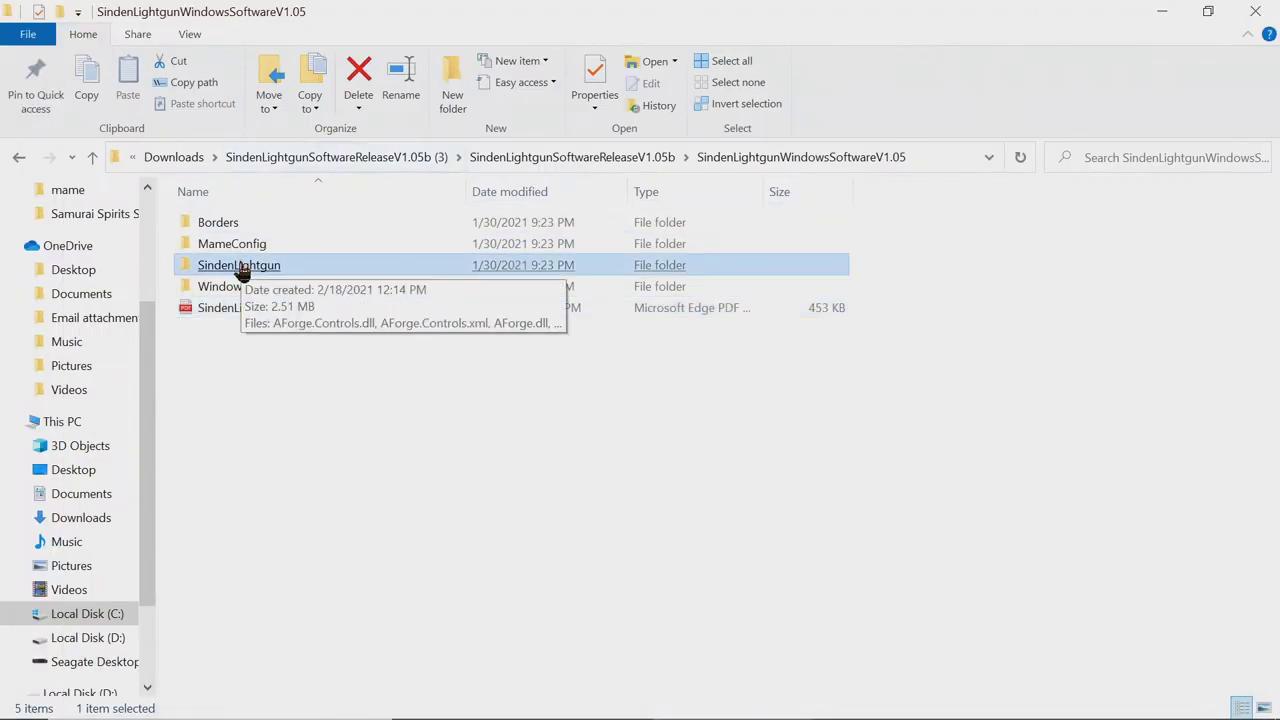
double_click(240, 268)
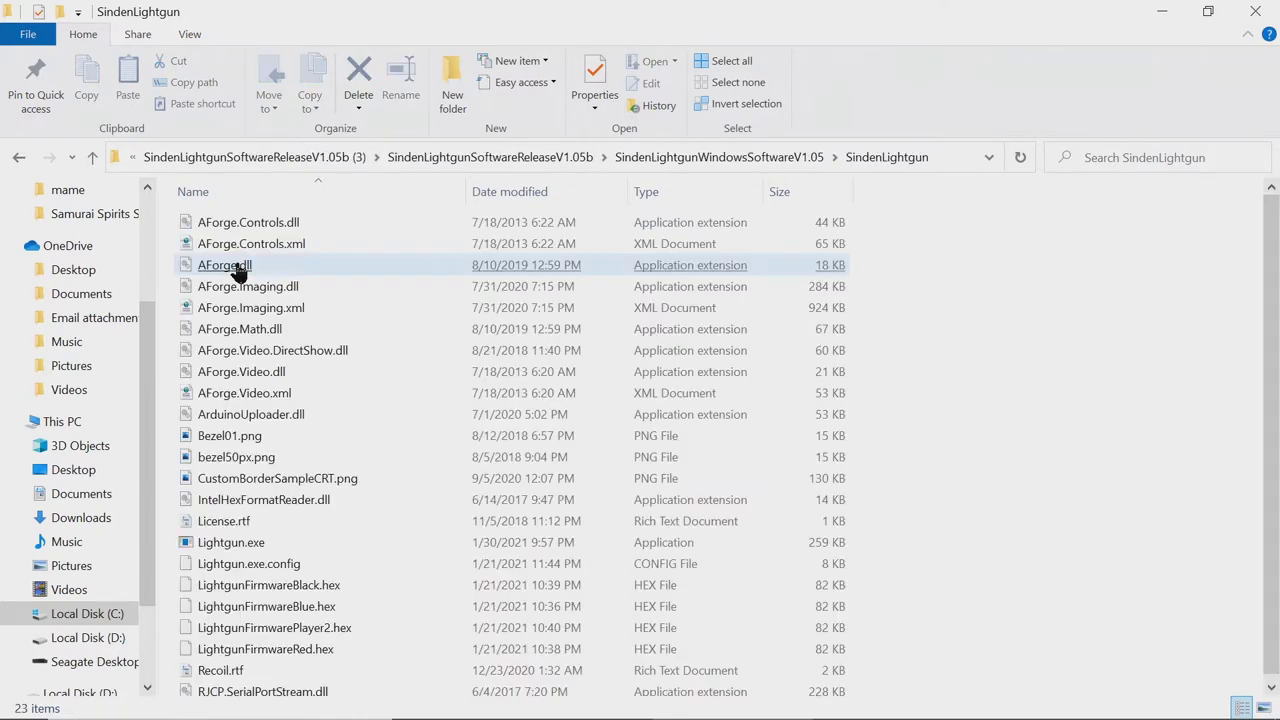
left_click(240, 272)
left_click(264, 284)
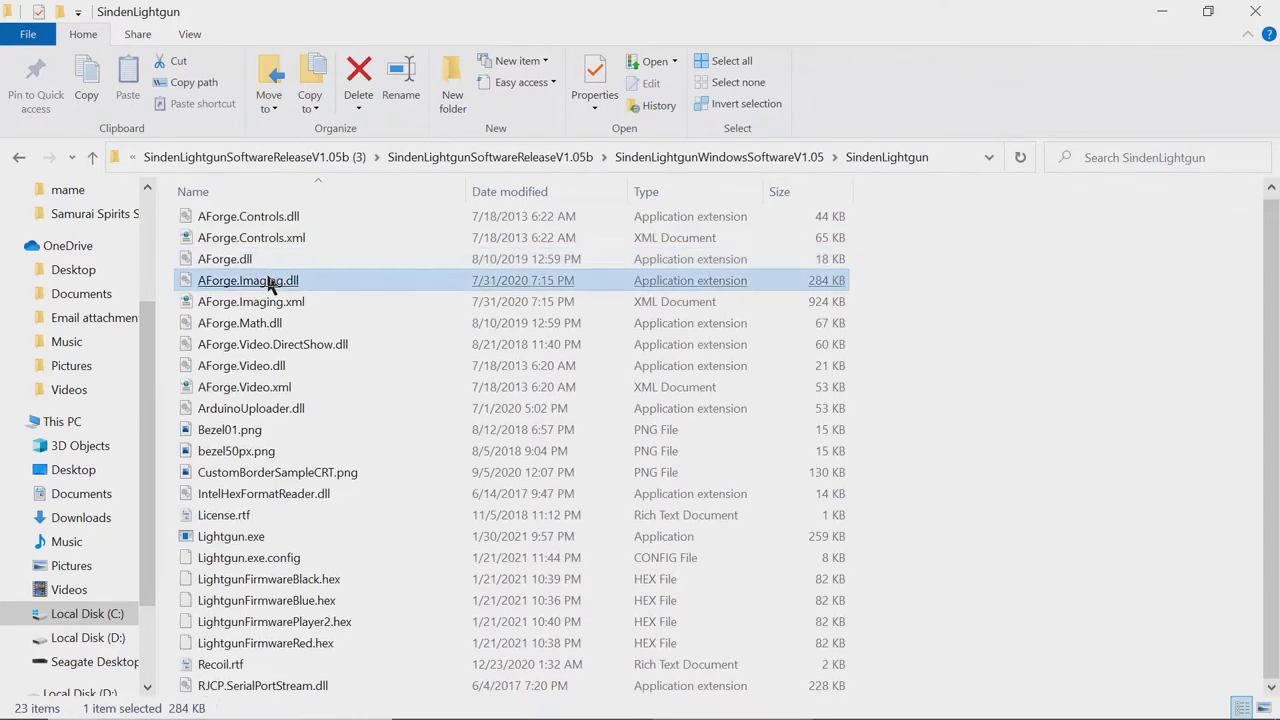
left_click(235, 545)
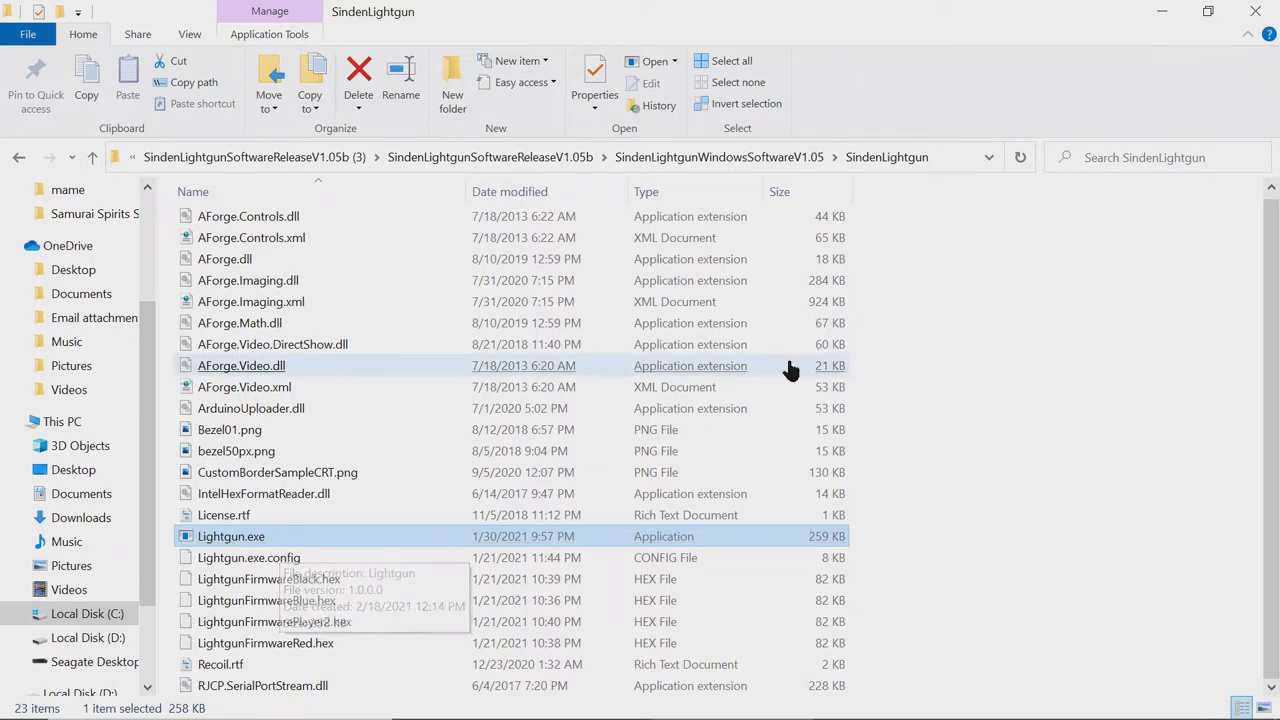
left_click(1163, 14)
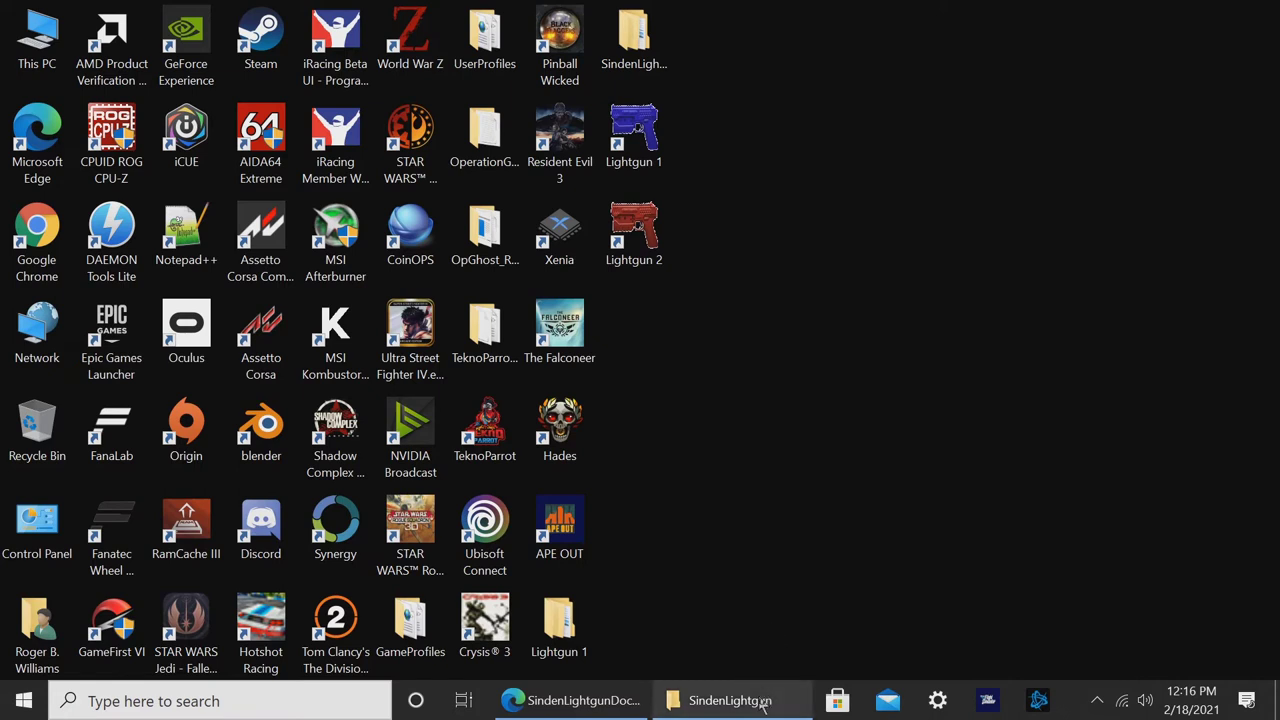
mouse_move(764, 704)
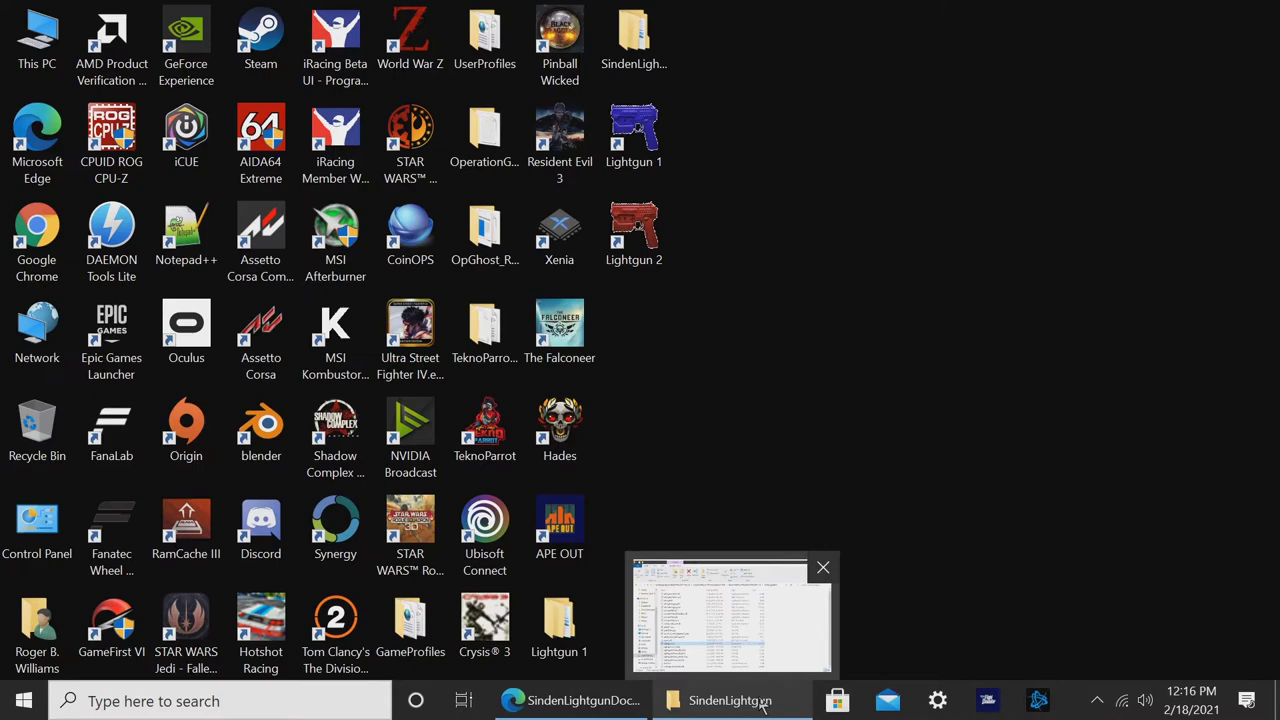
left_click(692, 701)
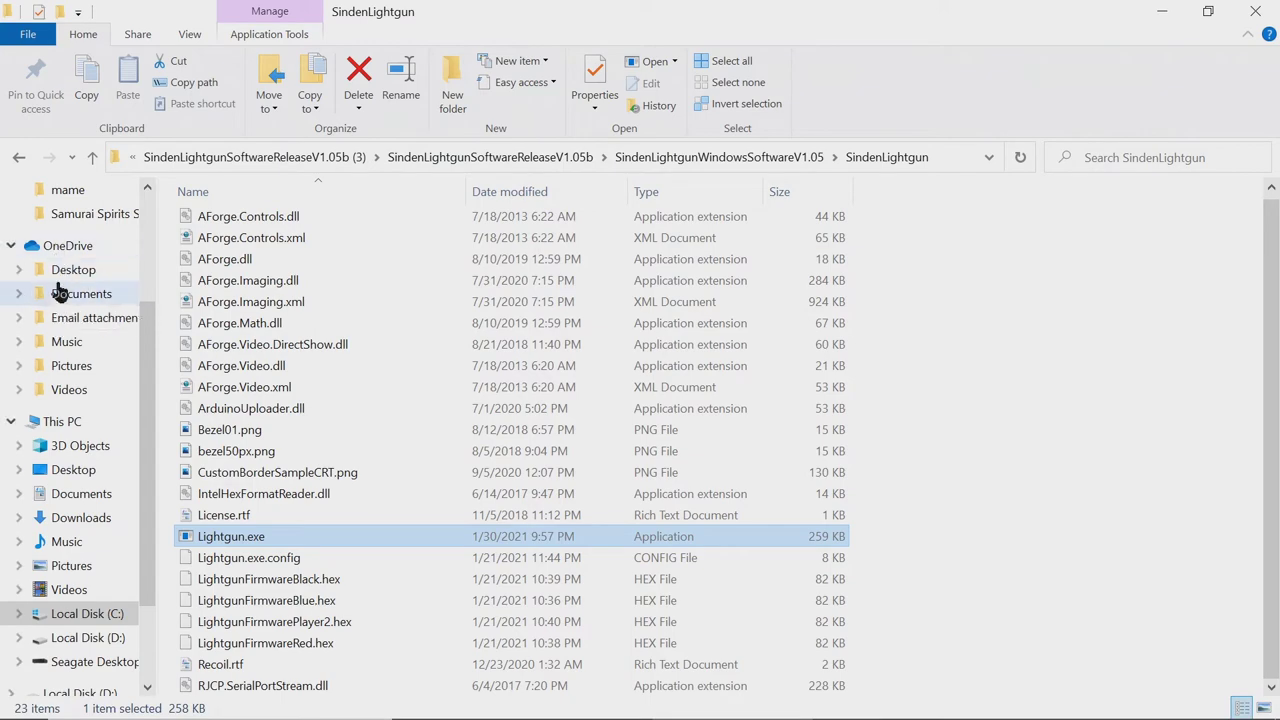
Return to Downloads and open today's extracted SindenLightgunSoftwareReleaseV1.05b (3) folder.
scroll(108, 297, "up", 1)
scroll(95, 285, "up", 2)
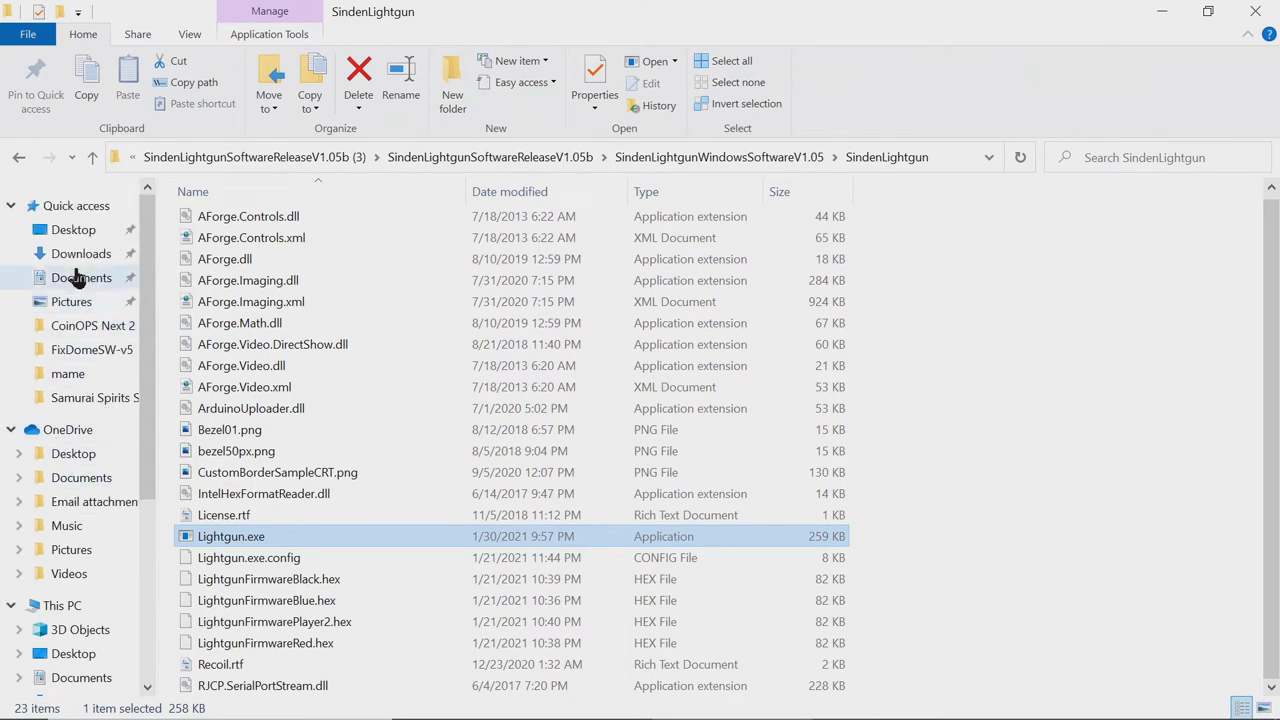
left_click(81, 254)
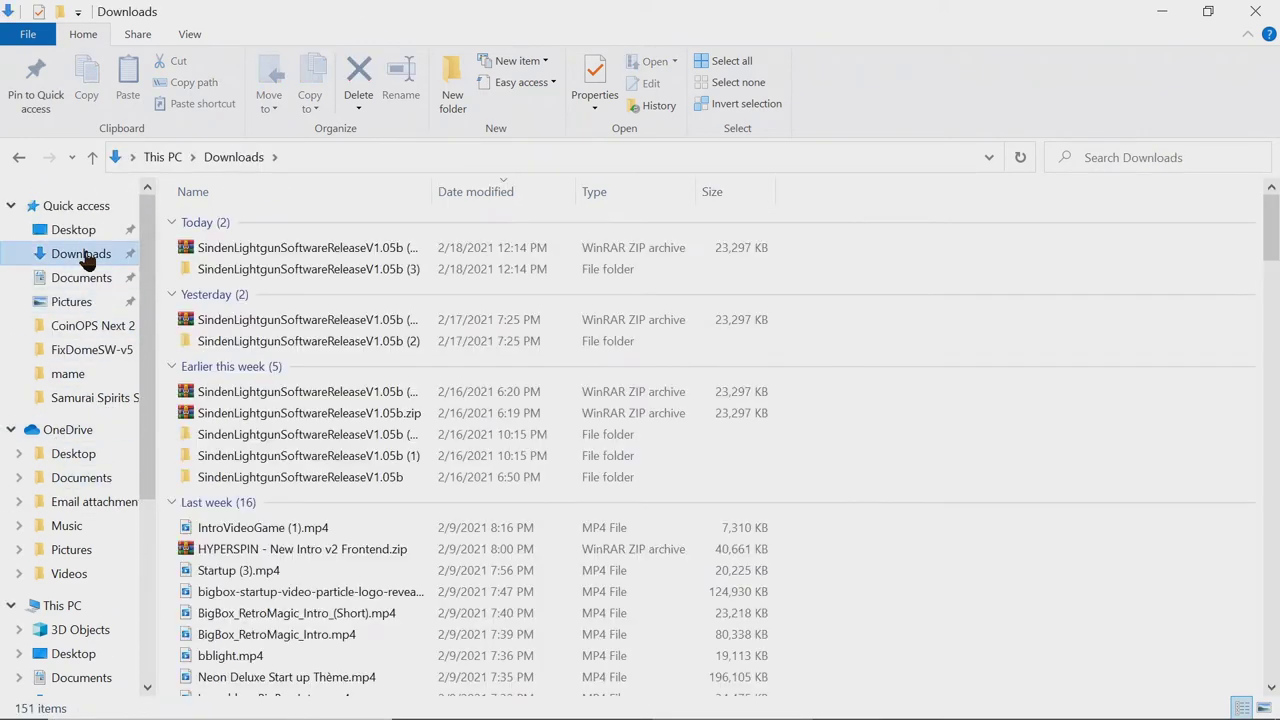
left_click(343, 477)
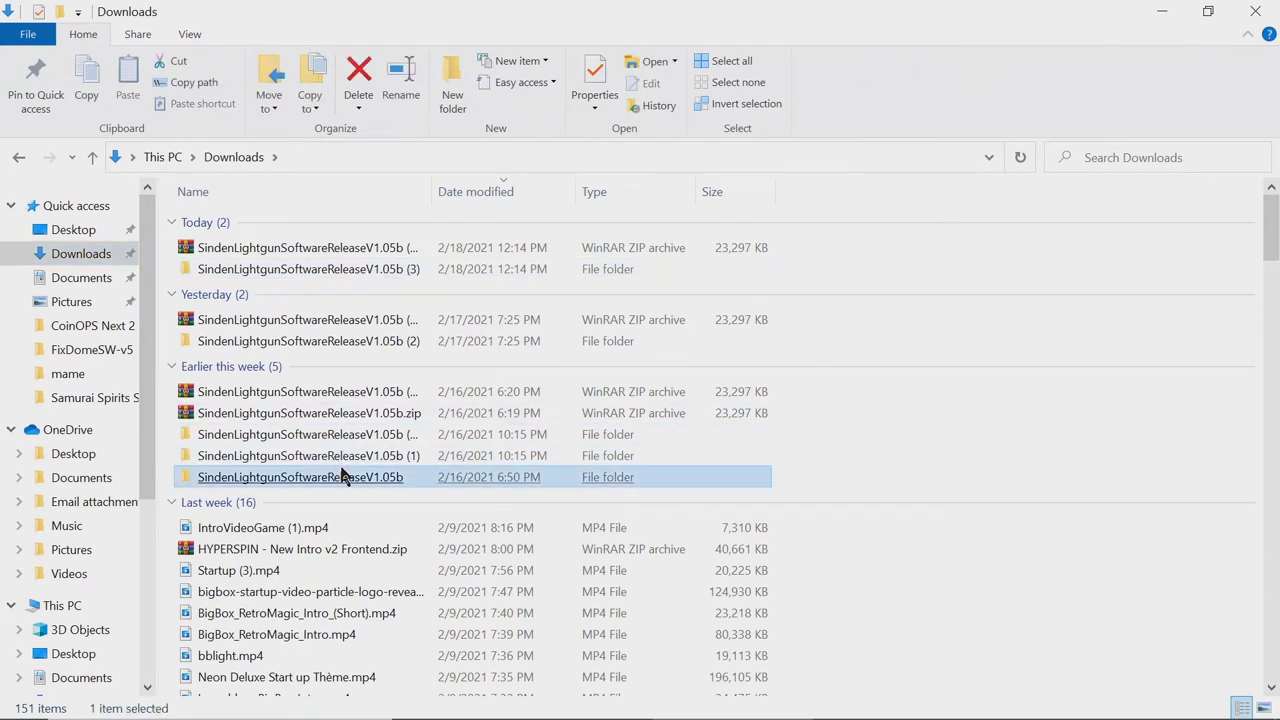
left_click(346, 455)
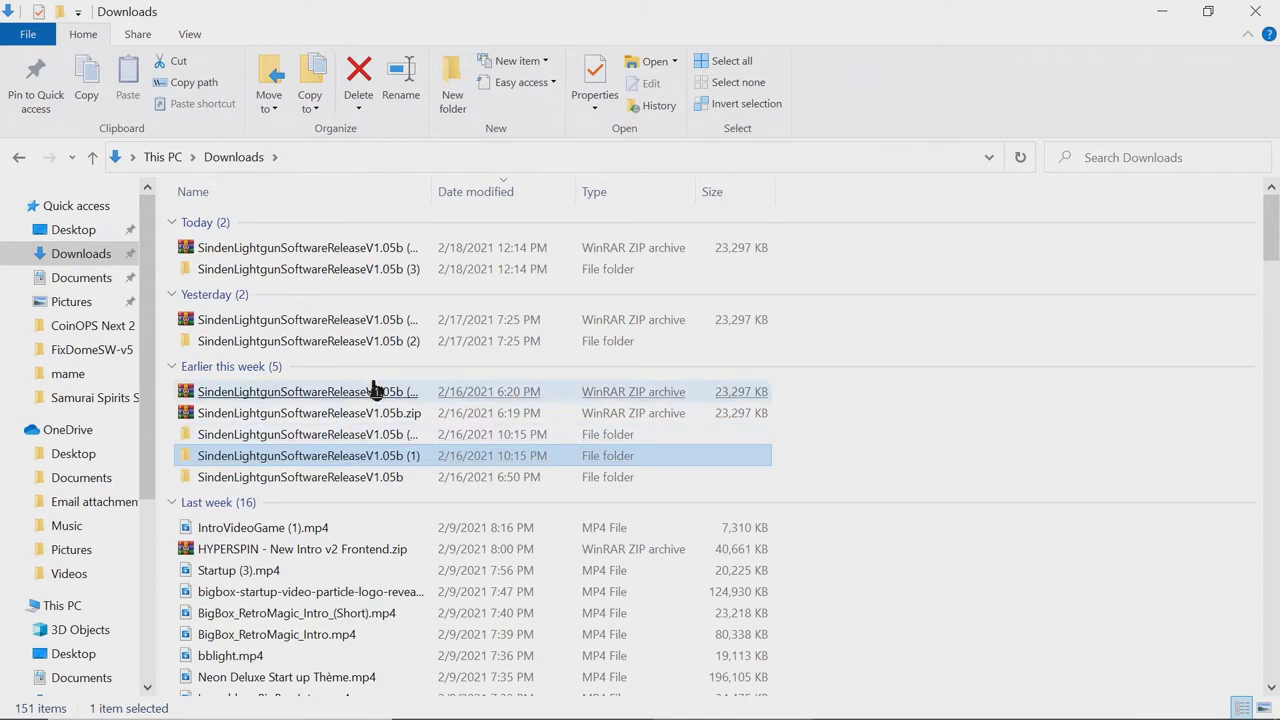
double_click(354, 272)
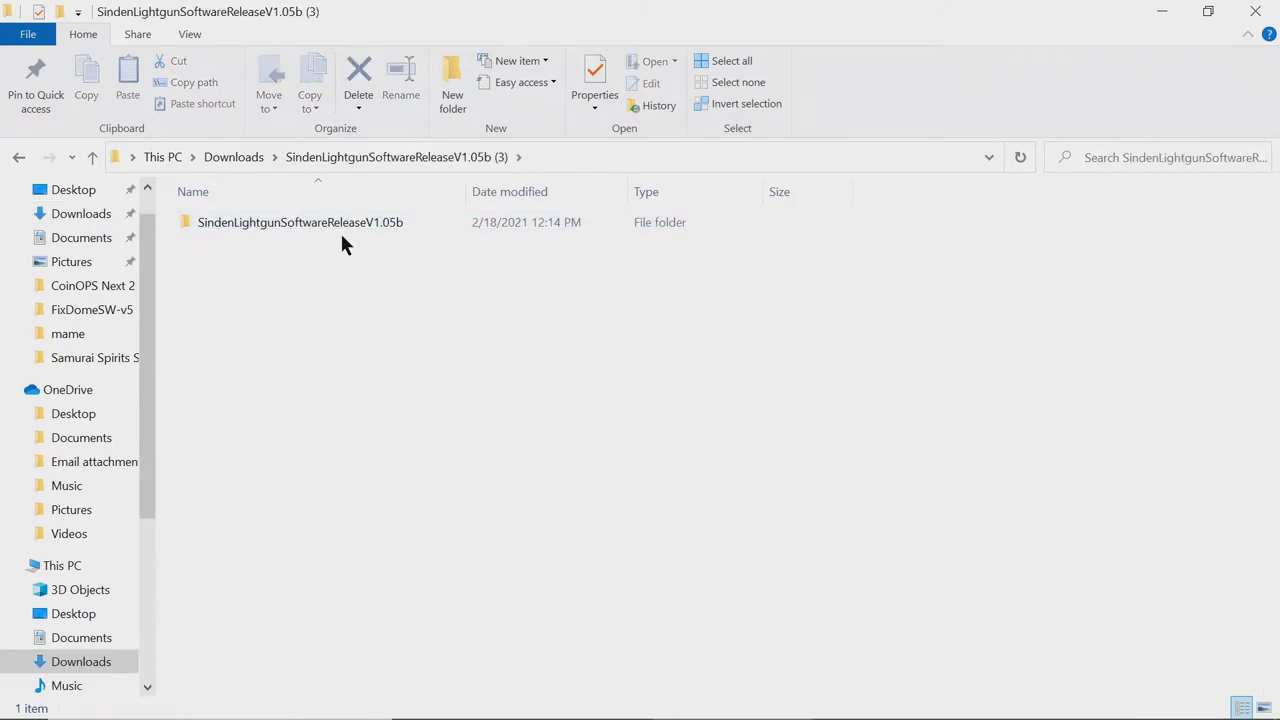
Open SindenLightgunSoftwareReleaseV1.05b, go down through SindenLightgunWindowsSoftwareV1.05 to the SindenLightgun folder, and select Lightgun.exe.
double_click(334, 229)
left_click(314, 245)
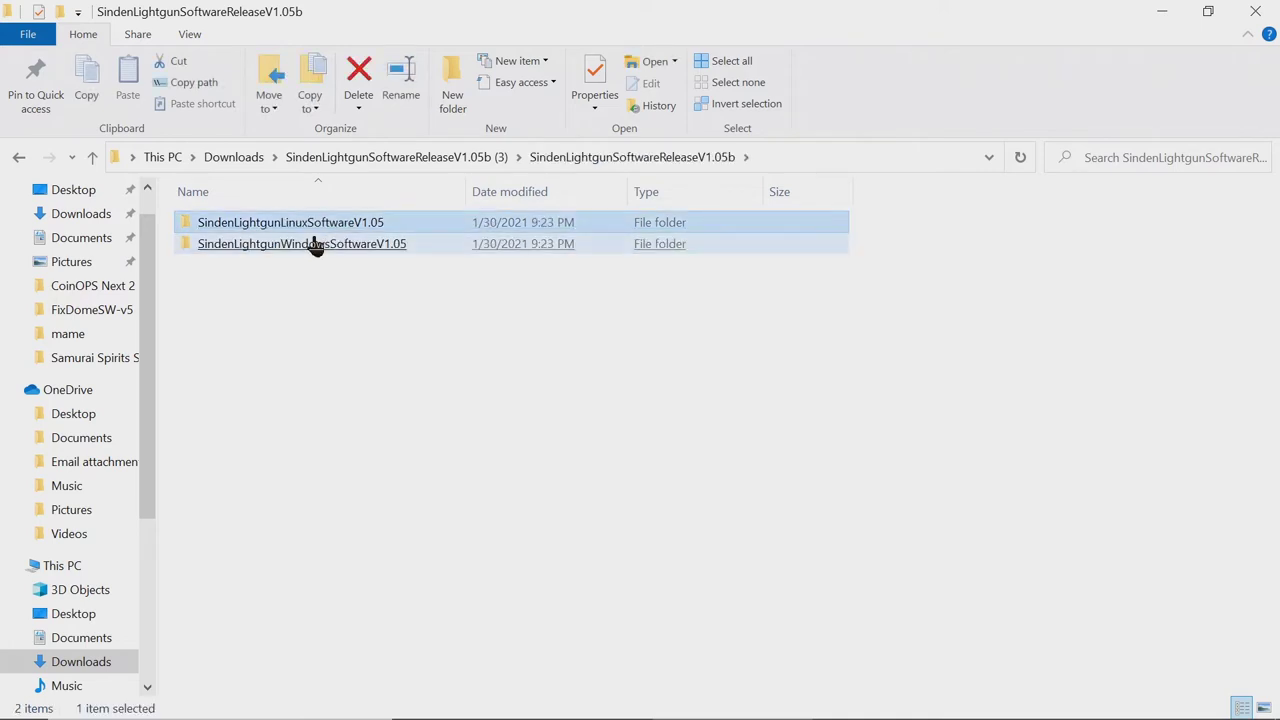
double_click(314, 245)
double_click(257, 266)
left_click(257, 266)
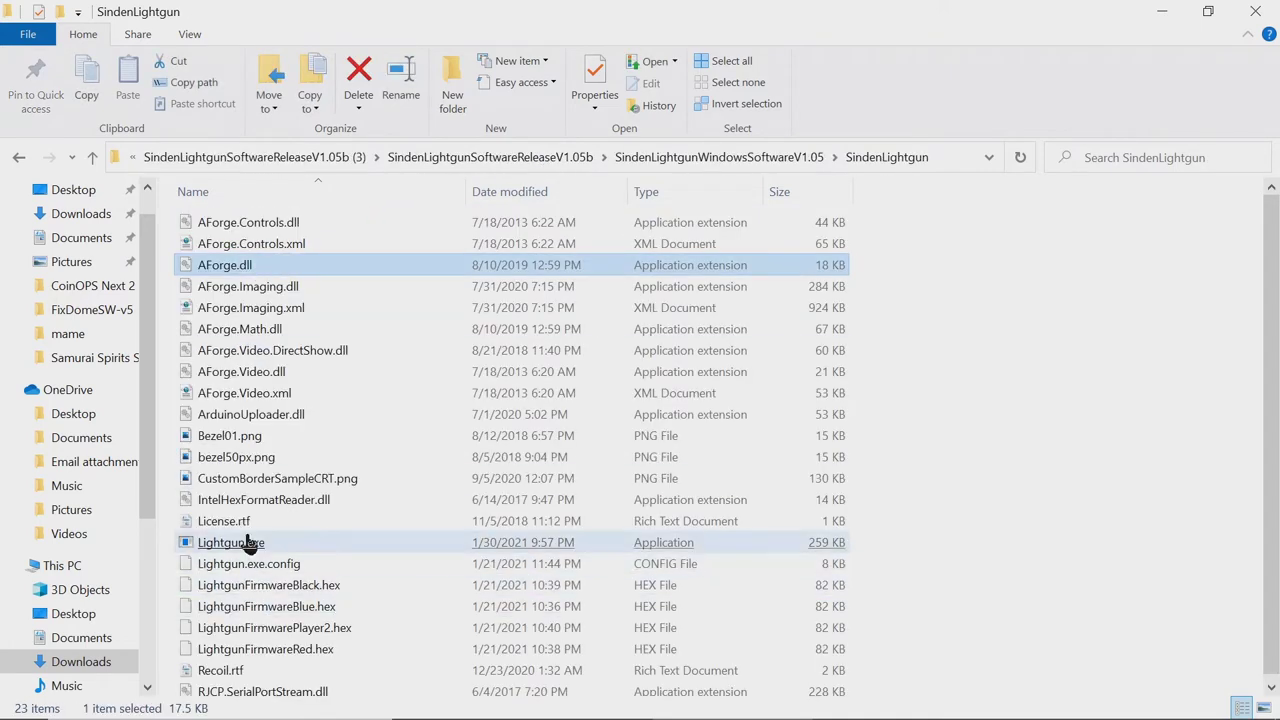
left_click(245, 545)
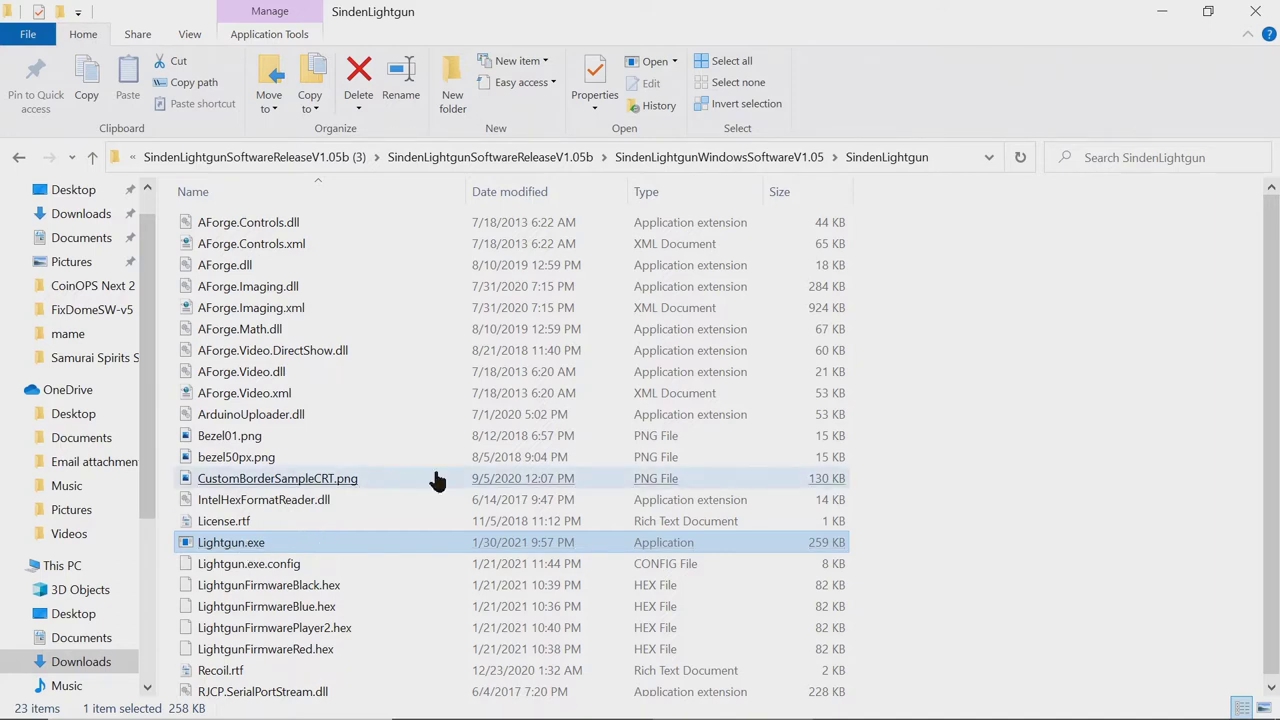
Minimize the folder and documentation windows, launch Lightgun 1 from the desktop, and keep the licensing terms accepted.
left_click(1166, 16)
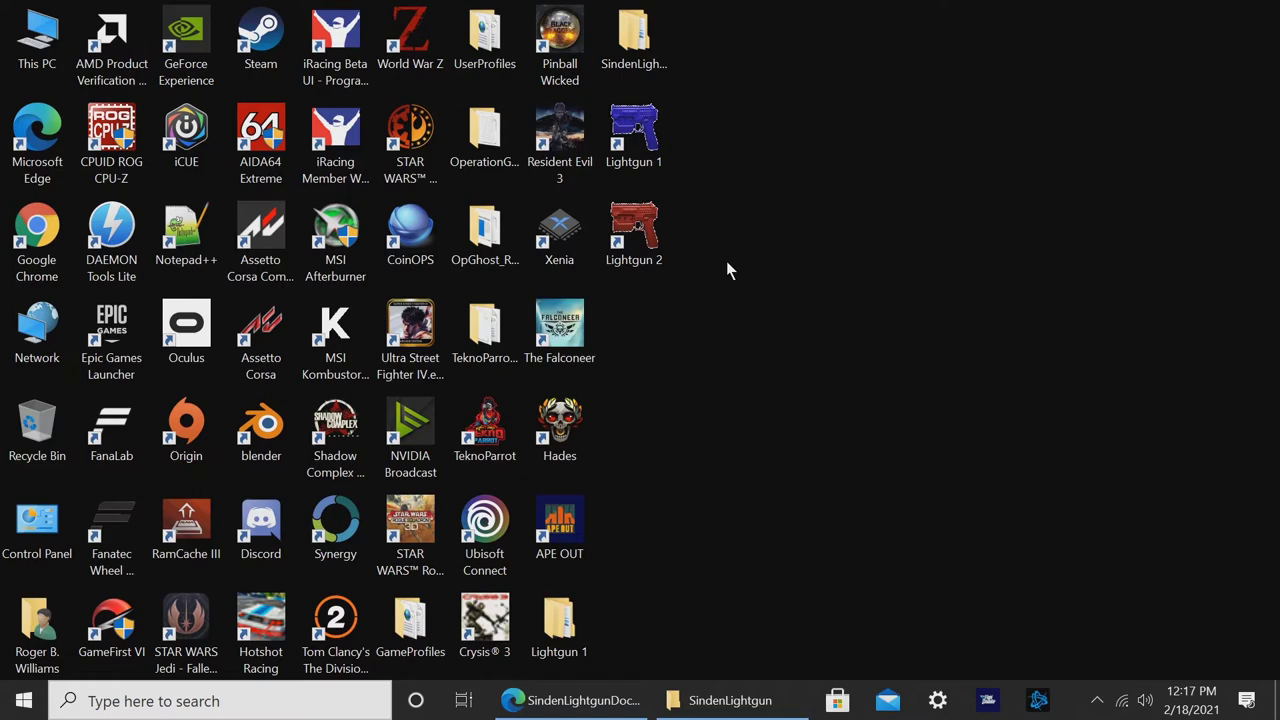
left_click(577, 702)
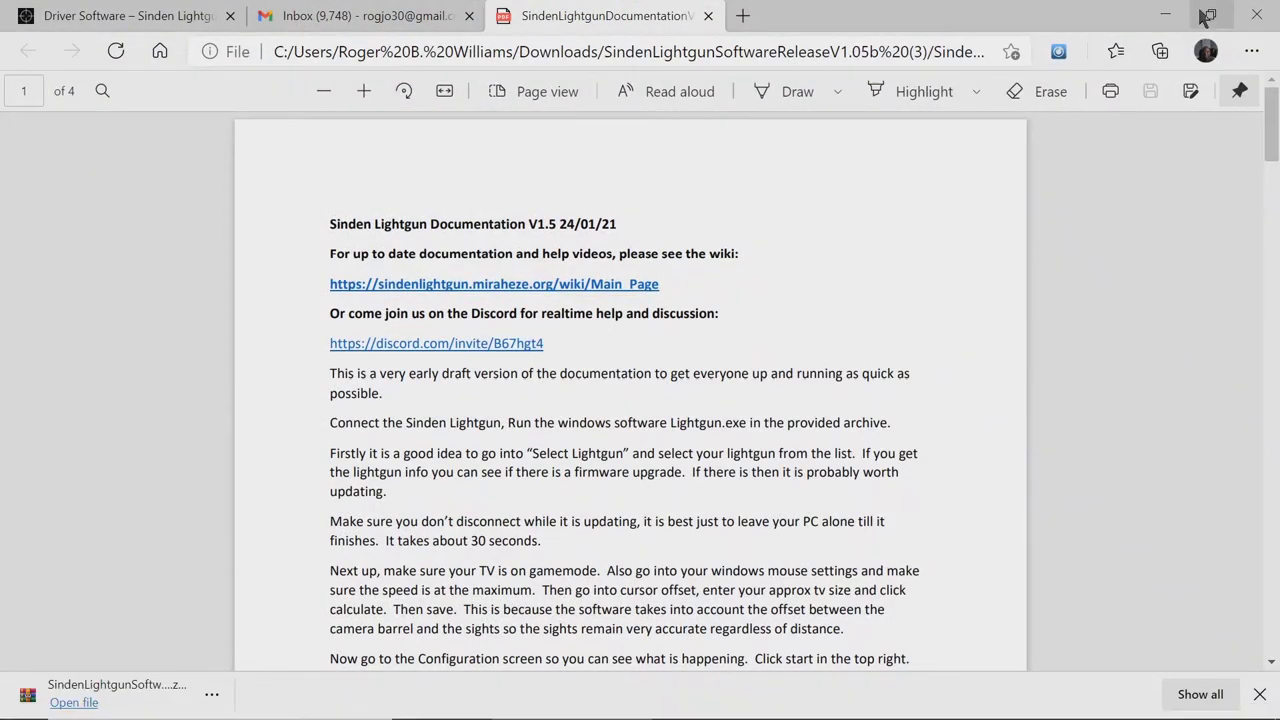
left_click(1169, 16)
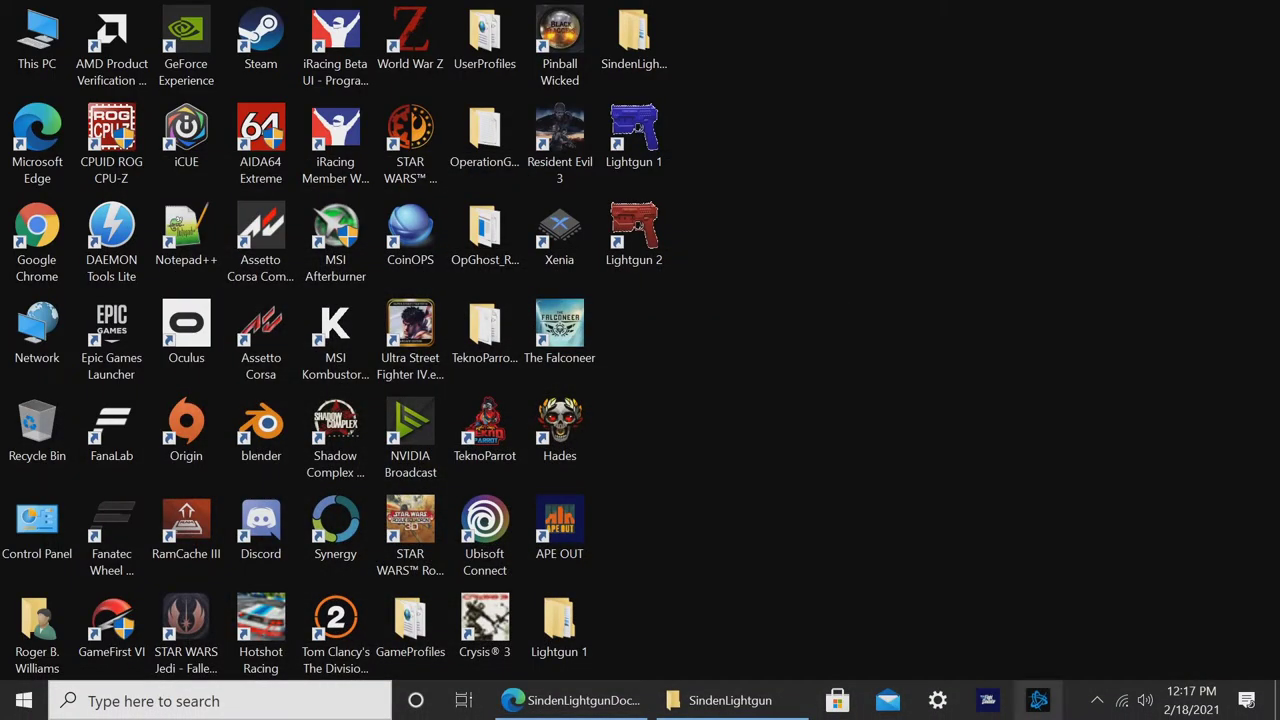
double_click(647, 140)
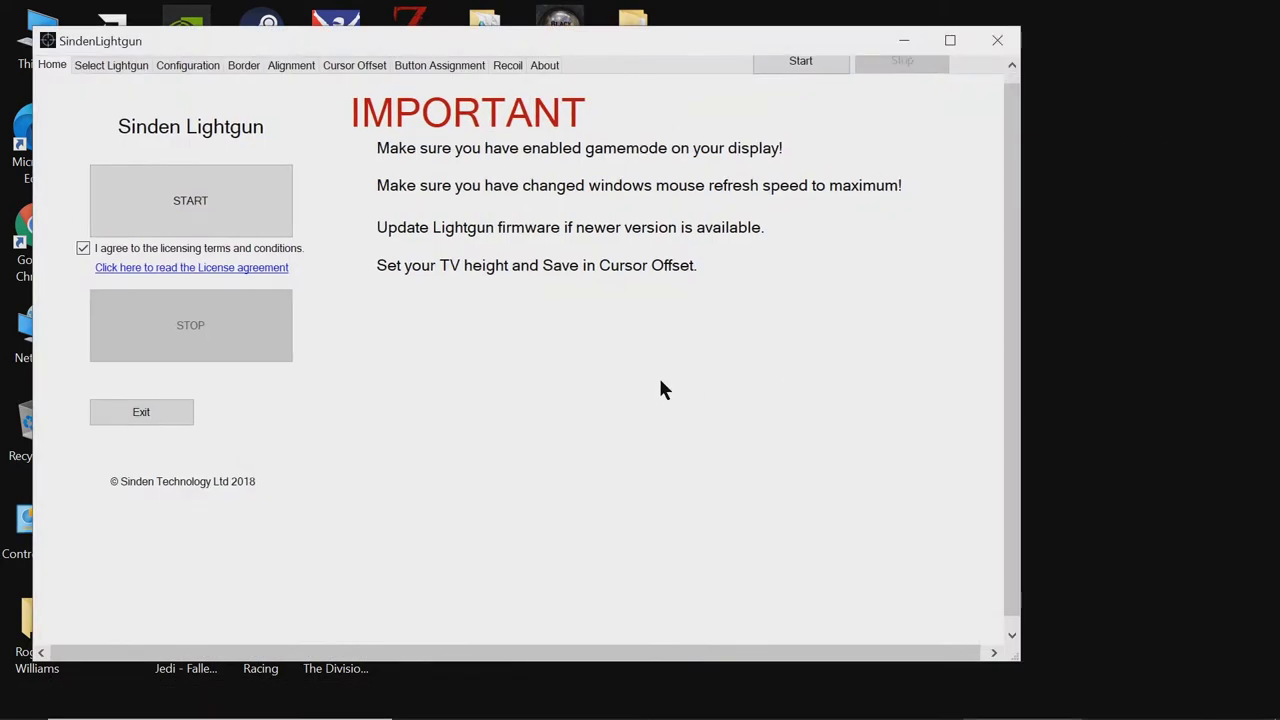
left_click(83, 248)
left_click(83, 249)
Clear the selected lightgun, reselect SindenLightgun-Blue COM4, and retrieve its information including the firmware update check.
left_click(113, 66)
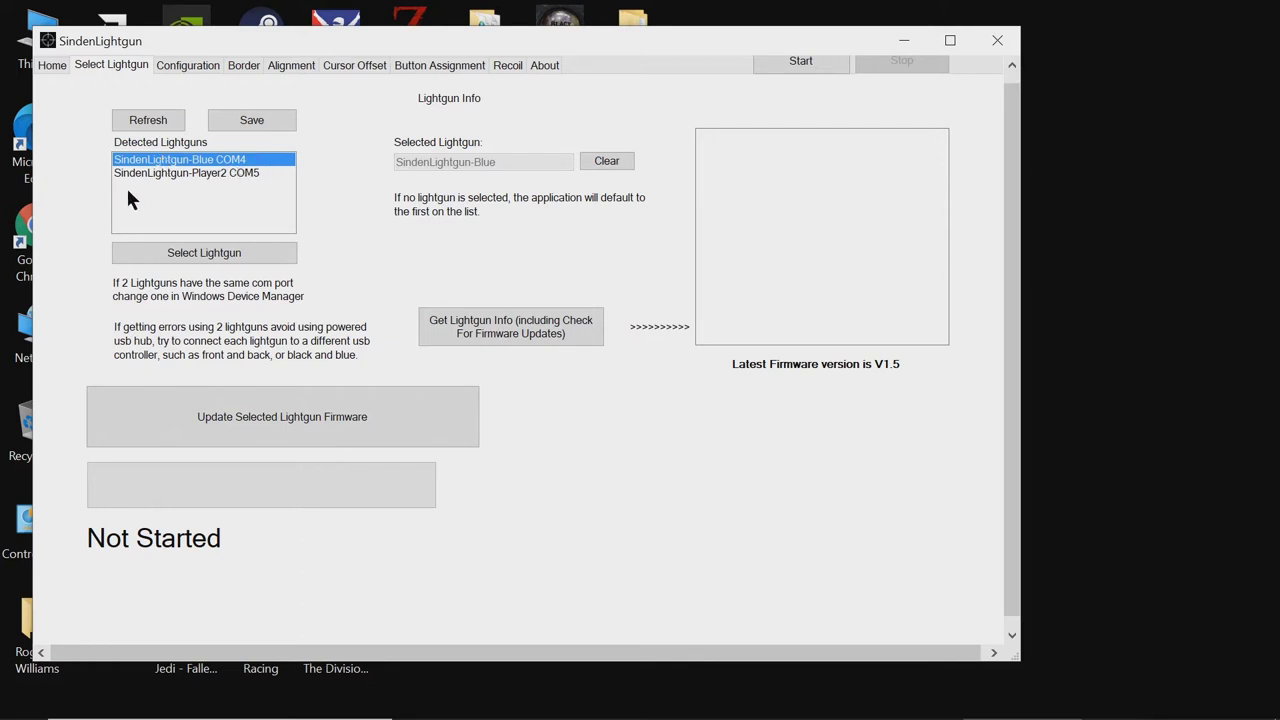
left_click(197, 251)
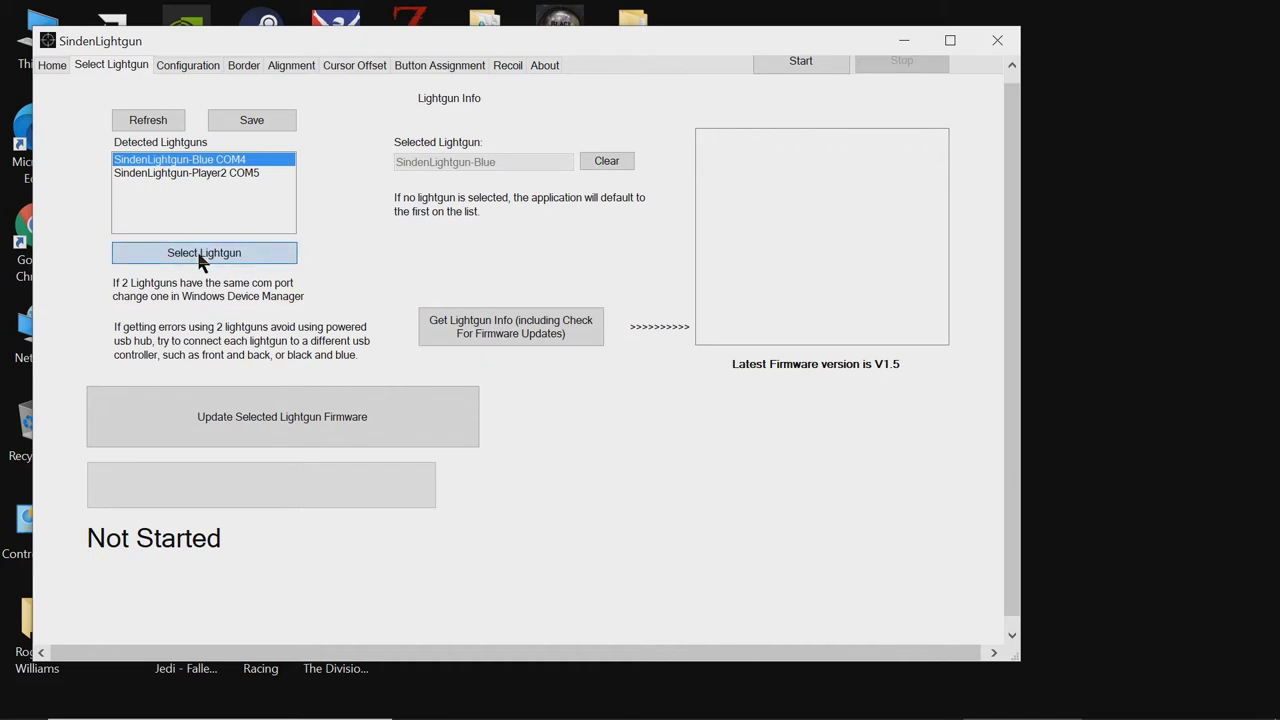
left_click(604, 161)
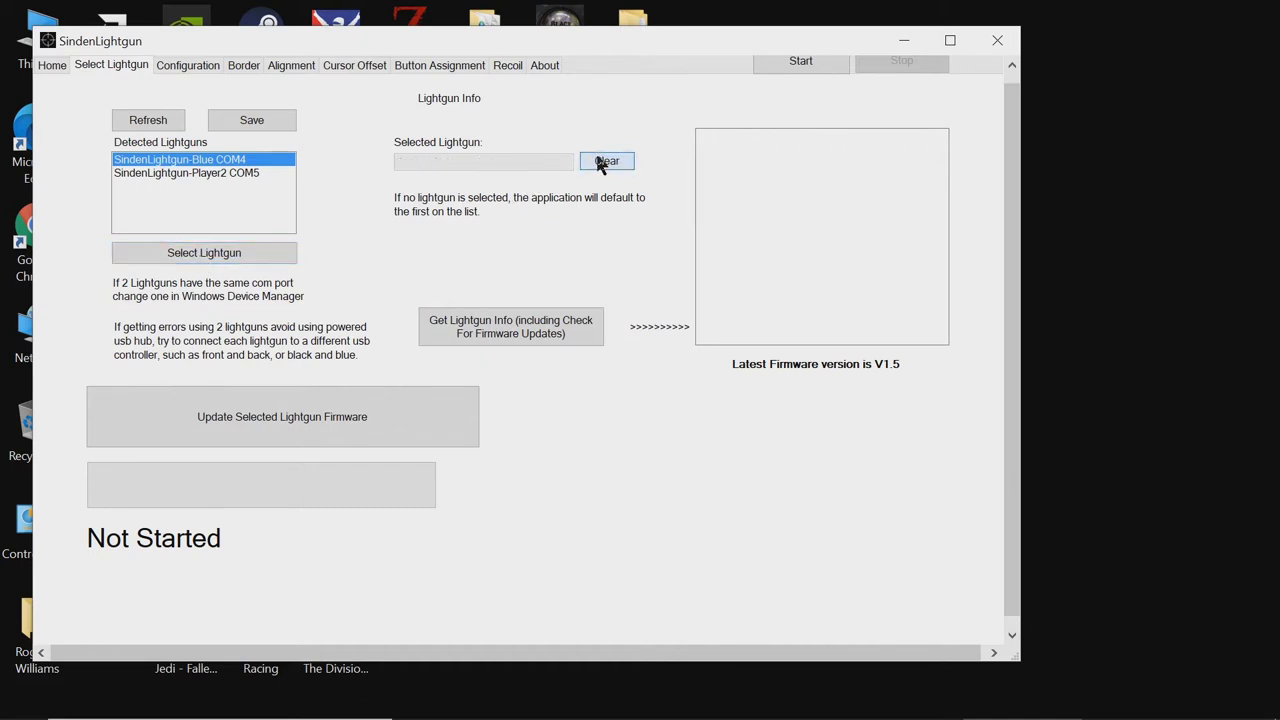
left_click(196, 167)
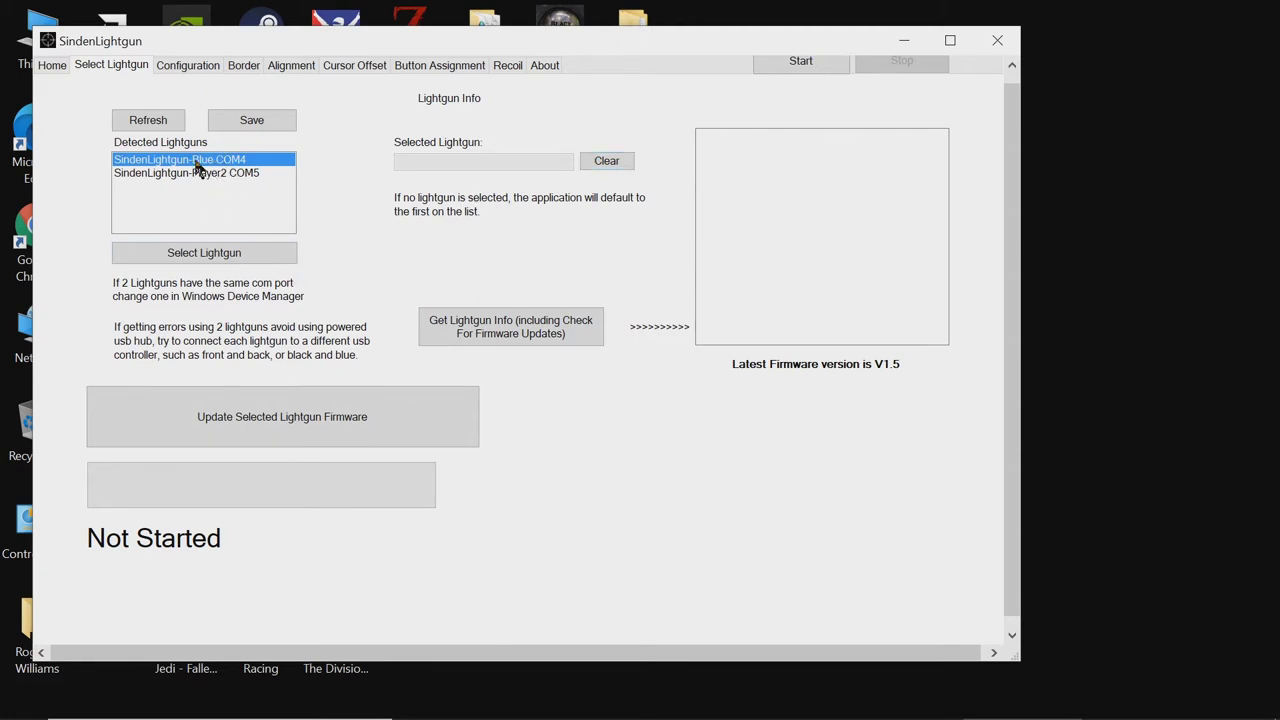
left_click(196, 253)
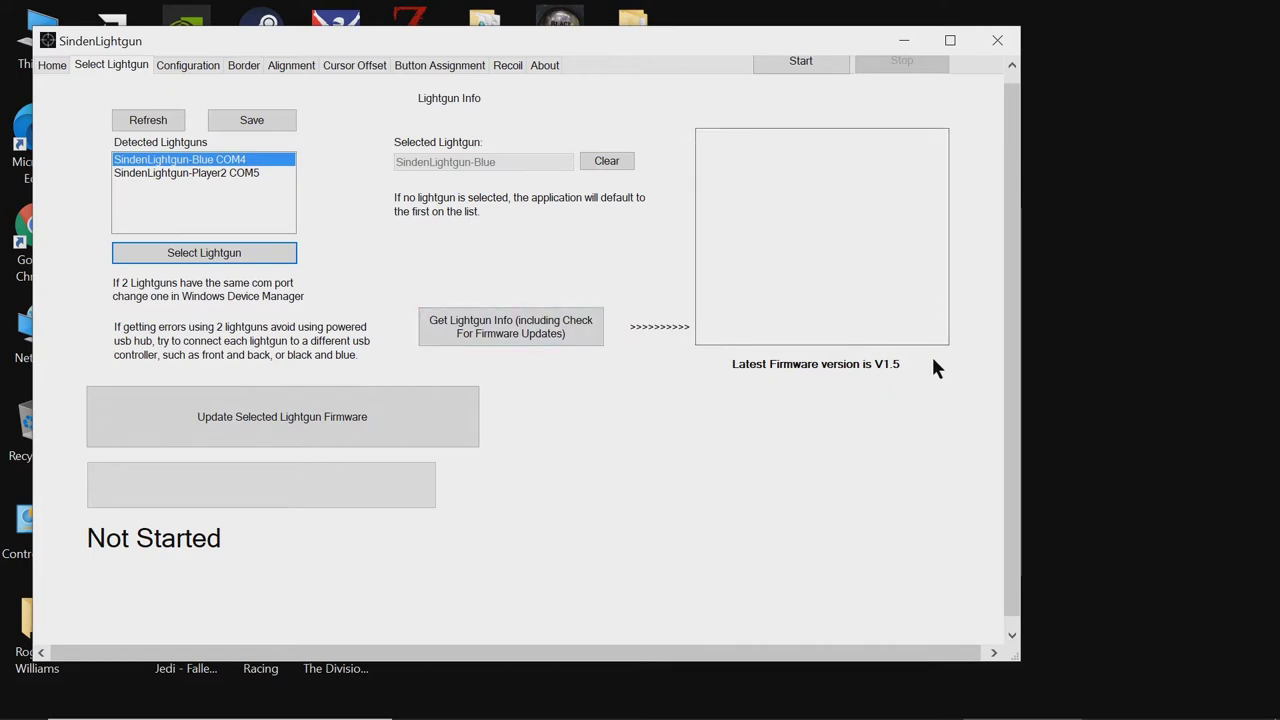
left_click(484, 325)
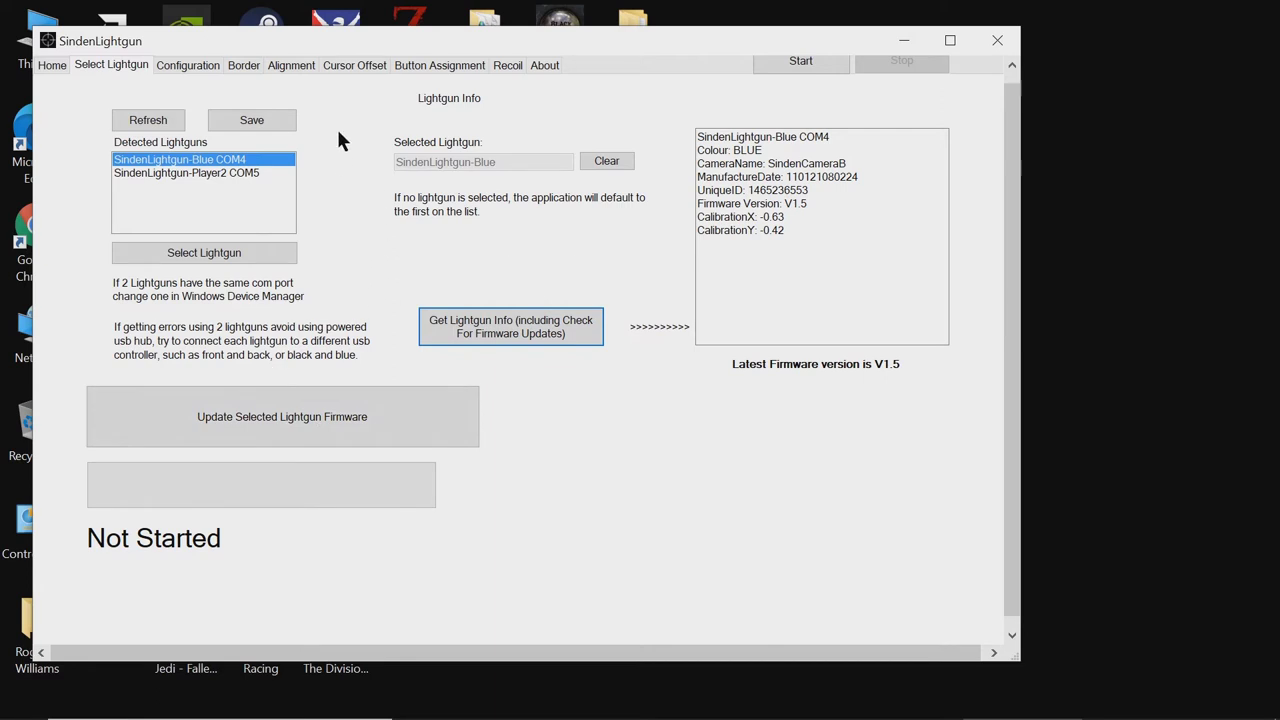
left_click(242, 256)
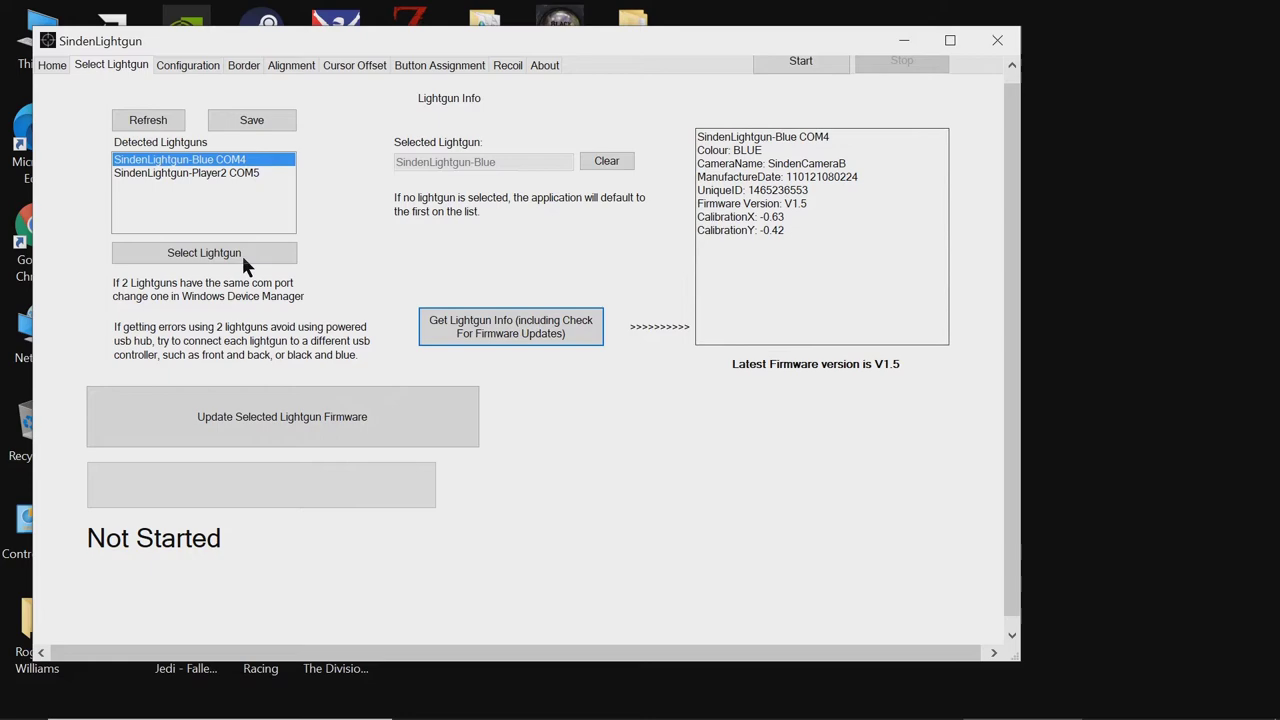
Open the lightgun's configuration settings and start the lightgun to show its raw and processed camera images.
left_click(194, 67)
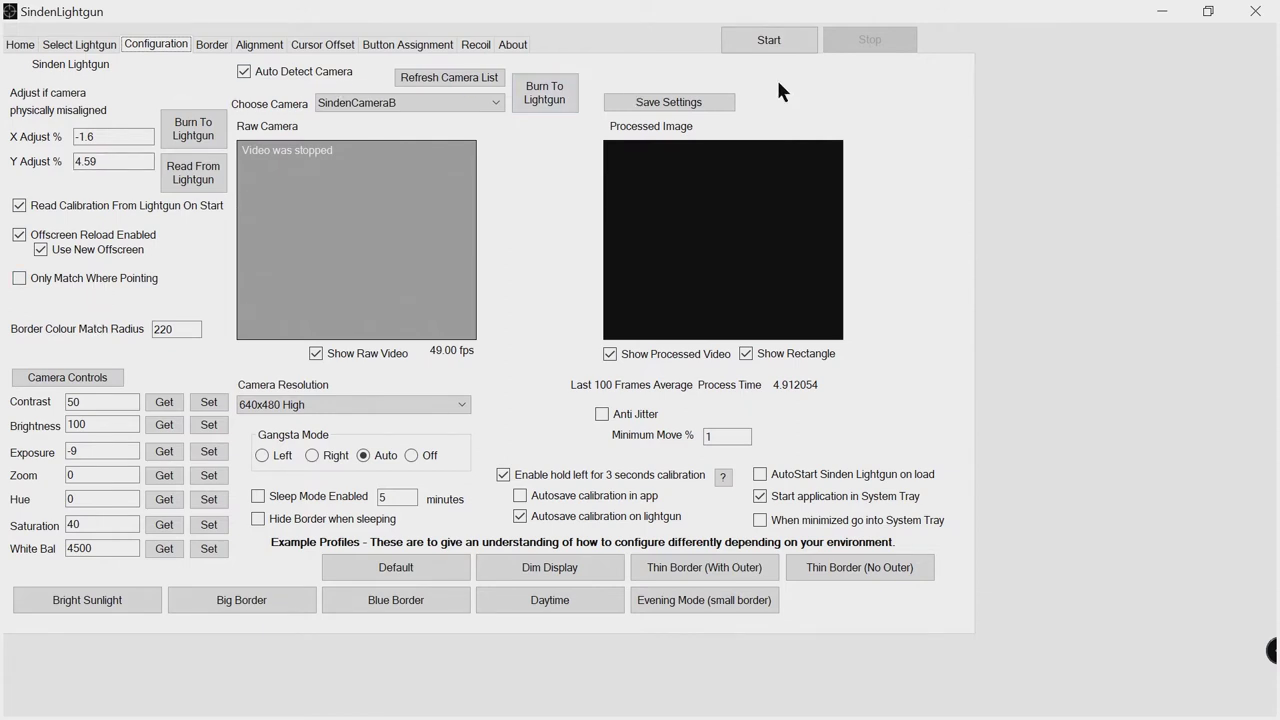
left_click(771, 41)
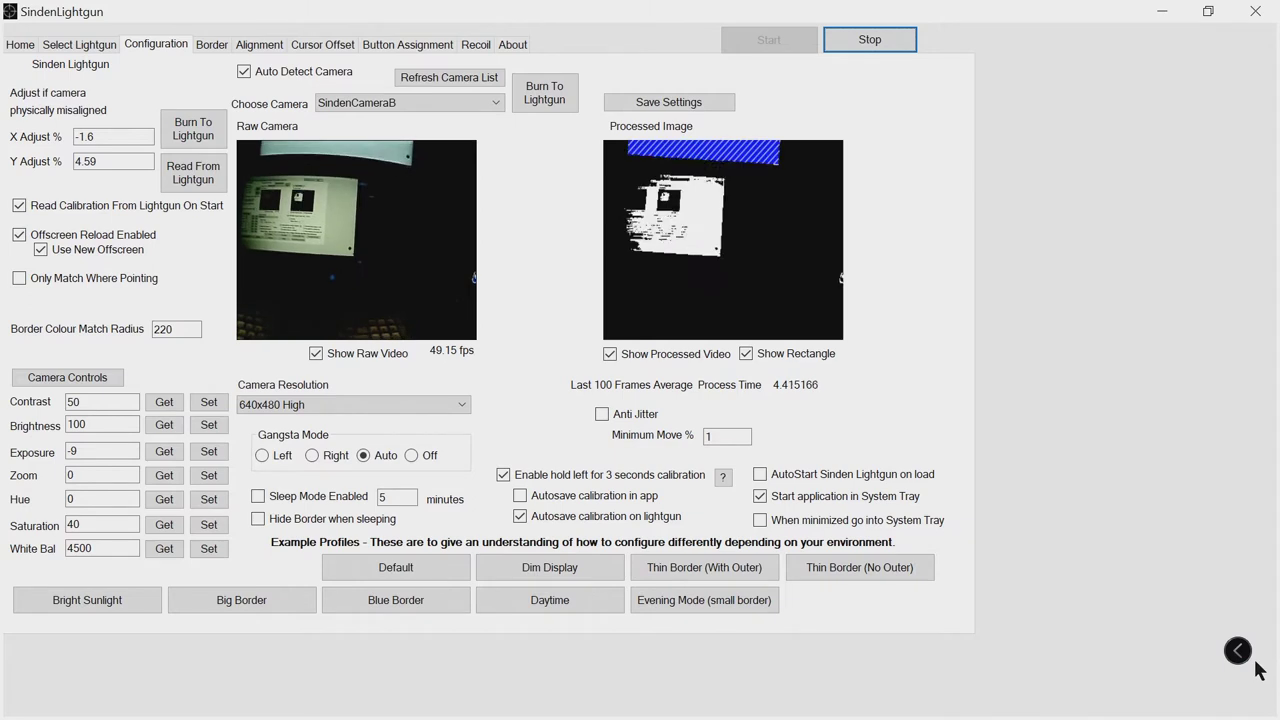
left_click(927, 569)
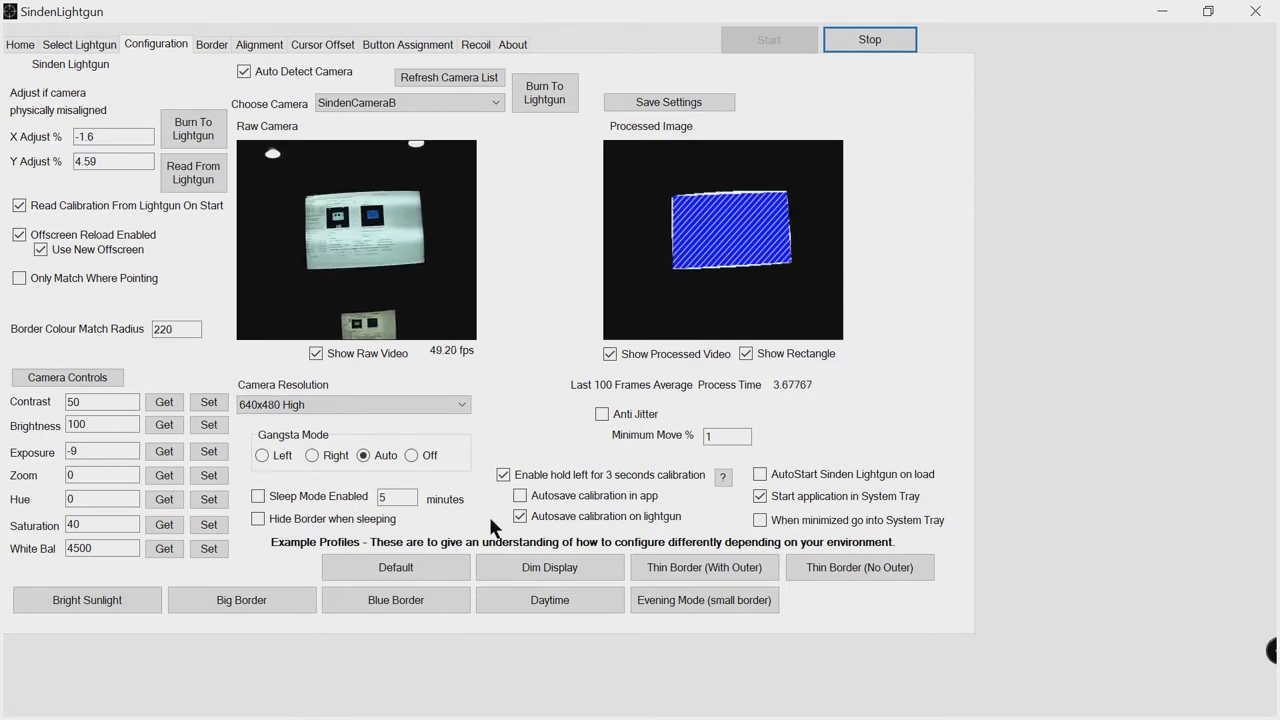
left_click(553, 567)
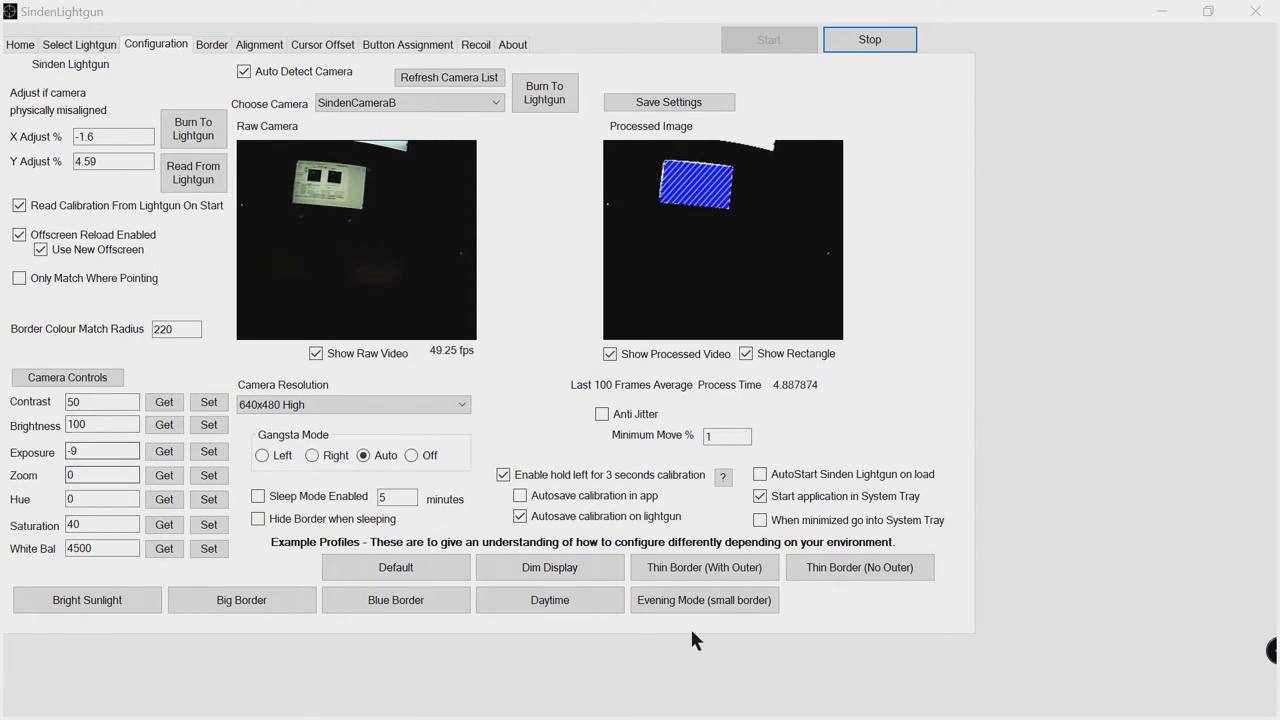
Apply the Dim Display example profile, then replace it with the Thin Border (No Outer) profile.
left_click(537, 575)
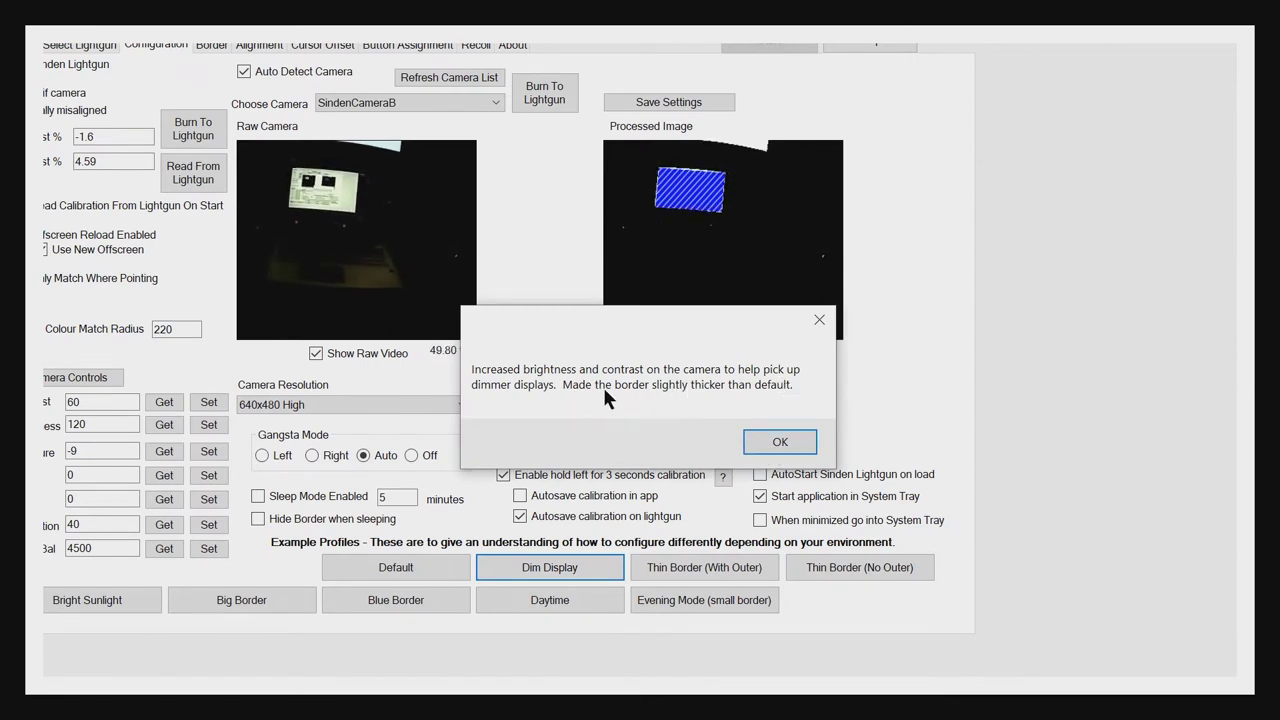
left_click(781, 434)
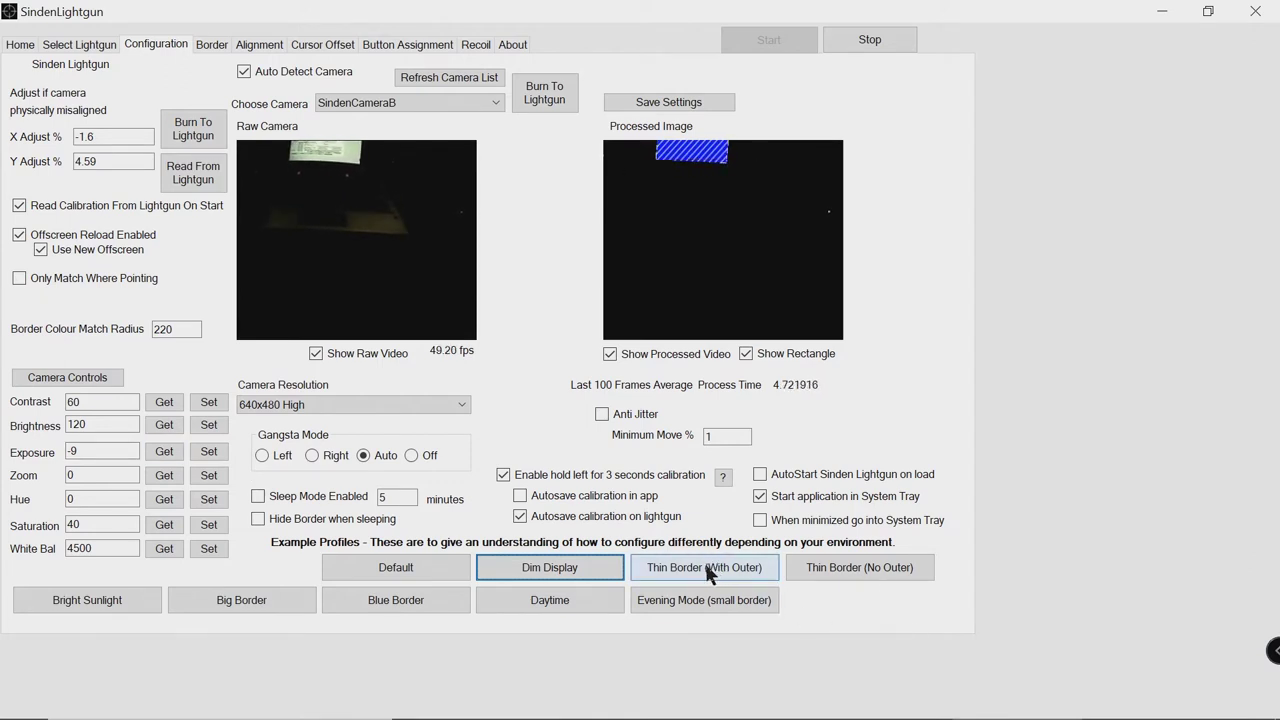
left_click(858, 578)
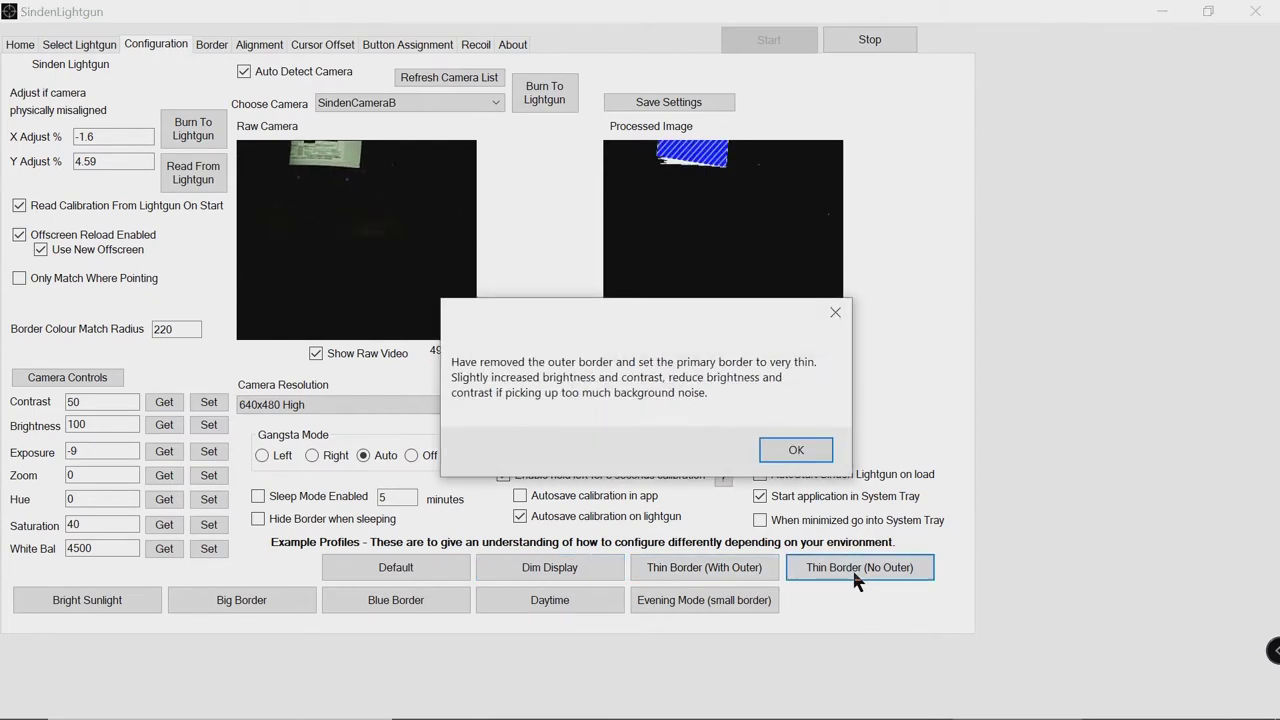
left_click(782, 447)
View the SindenCameraB brightness and contrast properties and close them without changes.
left_click(84, 427)
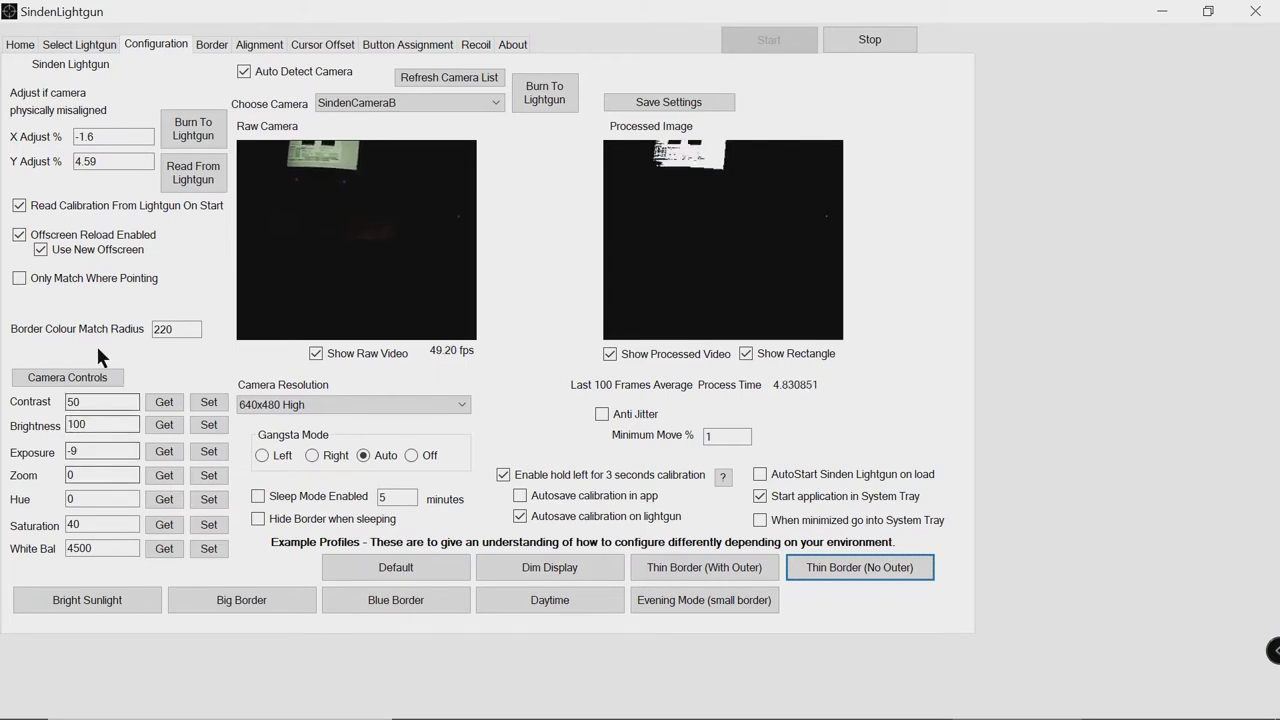
left_click(73, 384)
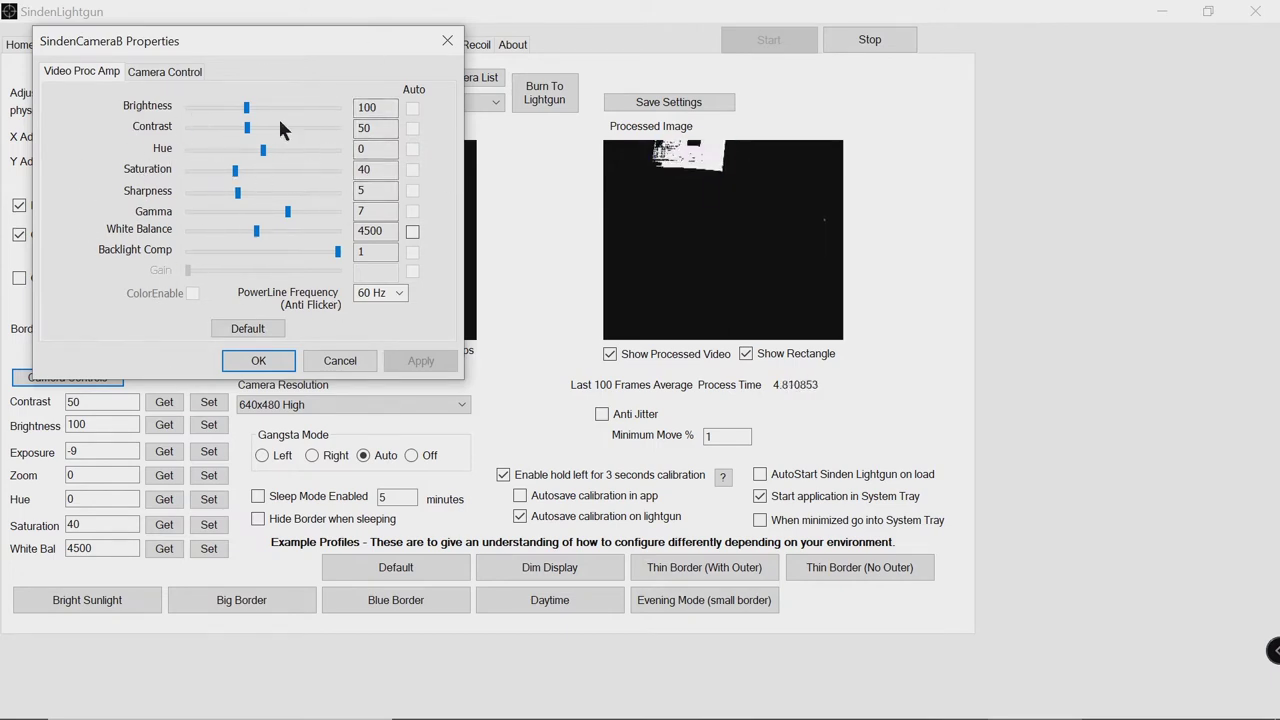
left_click(316, 360)
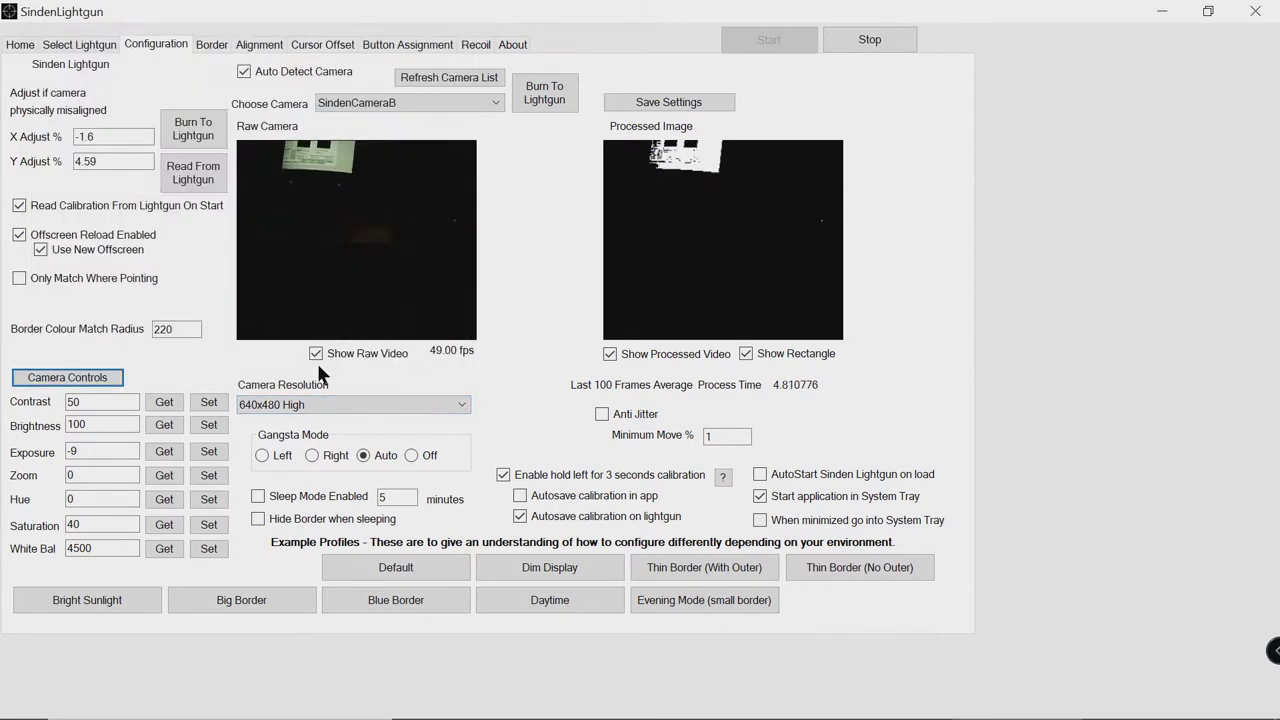
Minimize the lightgun software to view the desktop background and restore its window.
left_click(609, 354)
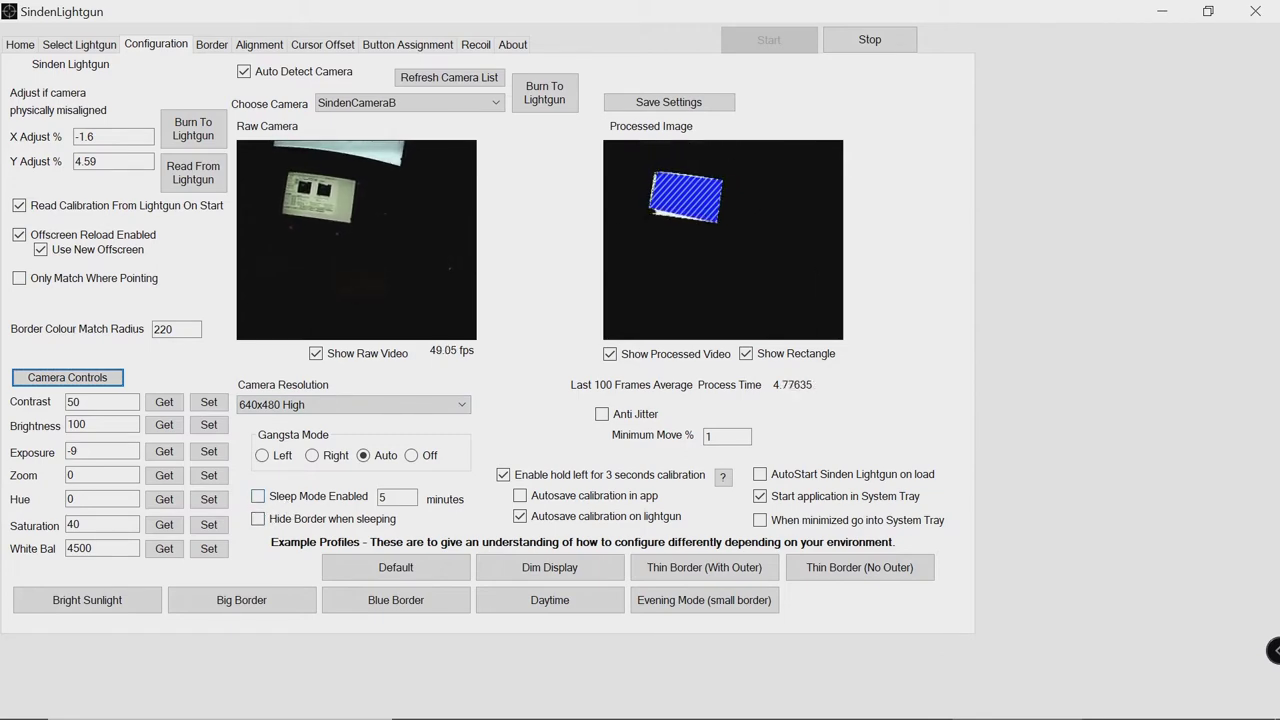
key("super+d")
key("super+d")
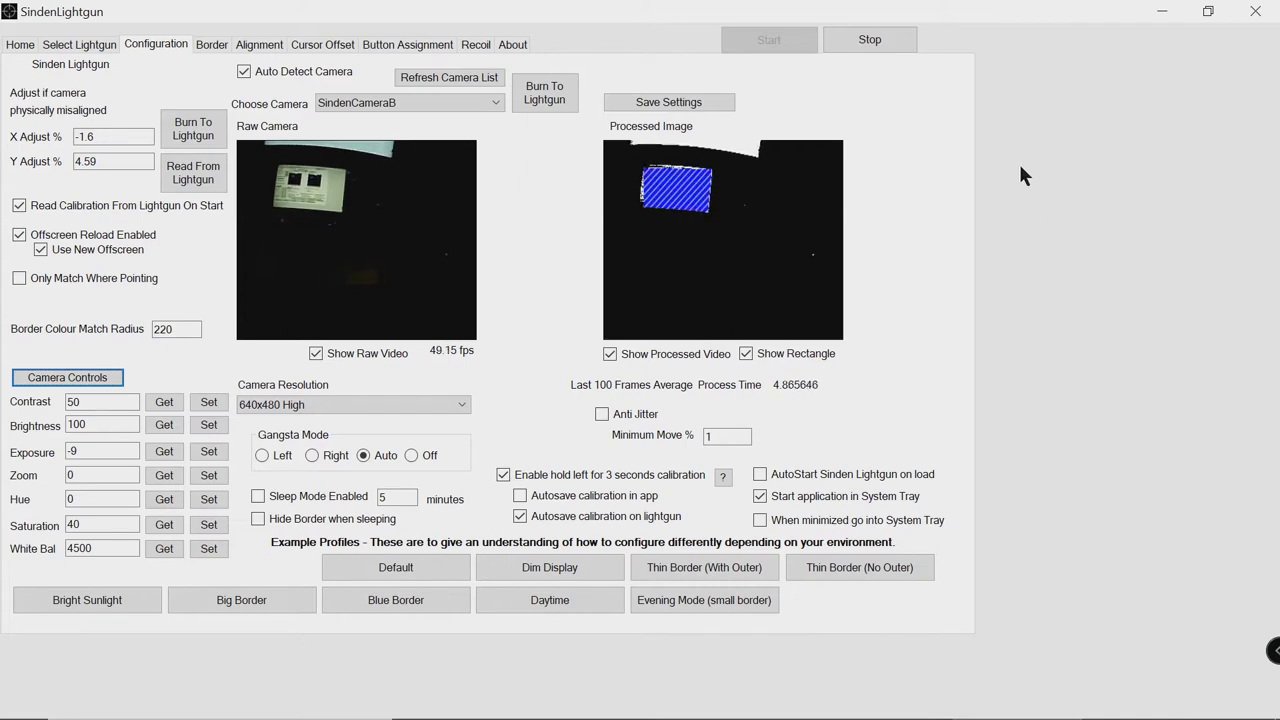
left_click(1162, 12)
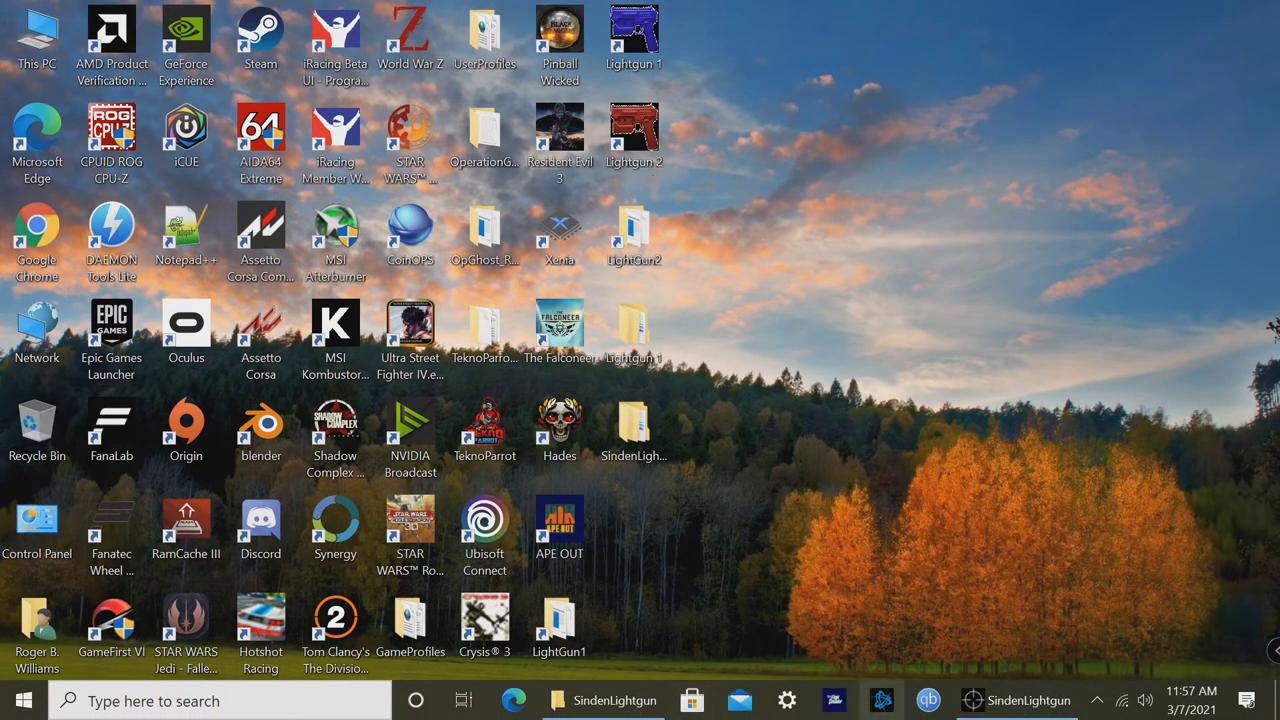
left_click(1012, 705)
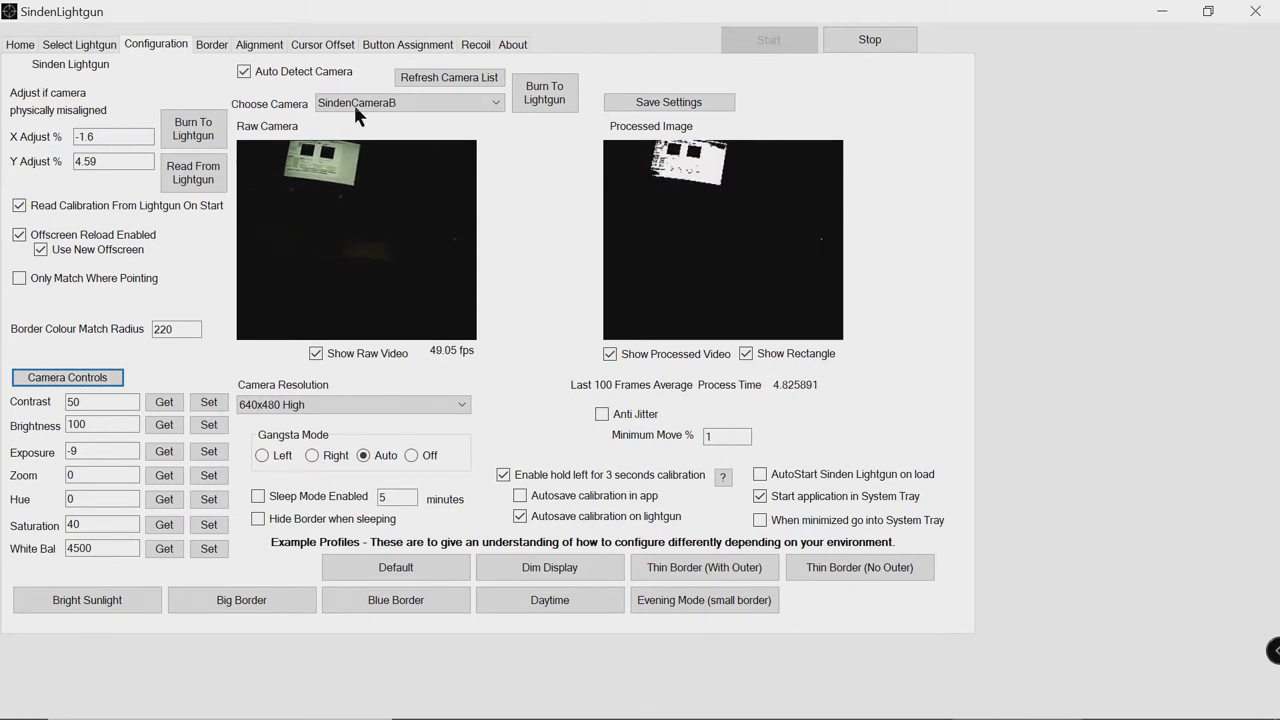
Check the camera choices for the lightgun, backing out of burning the camera name override.
left_click(516, 100)
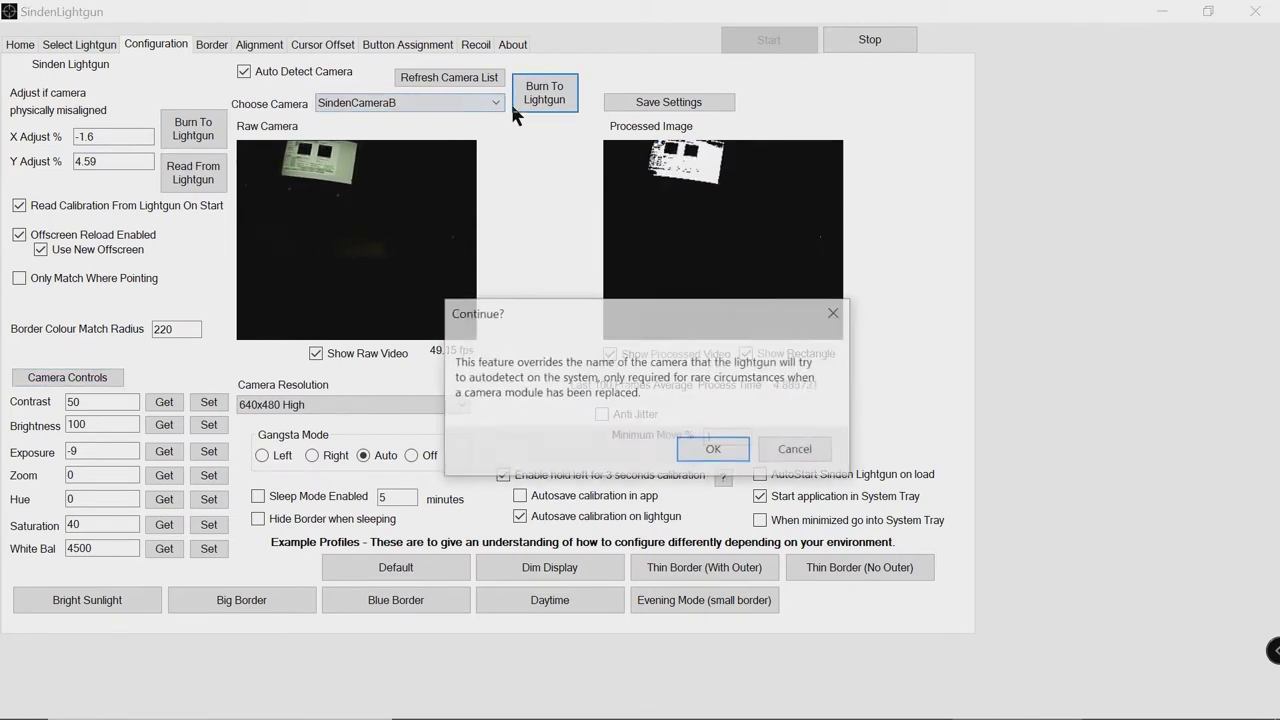
left_click(808, 455)
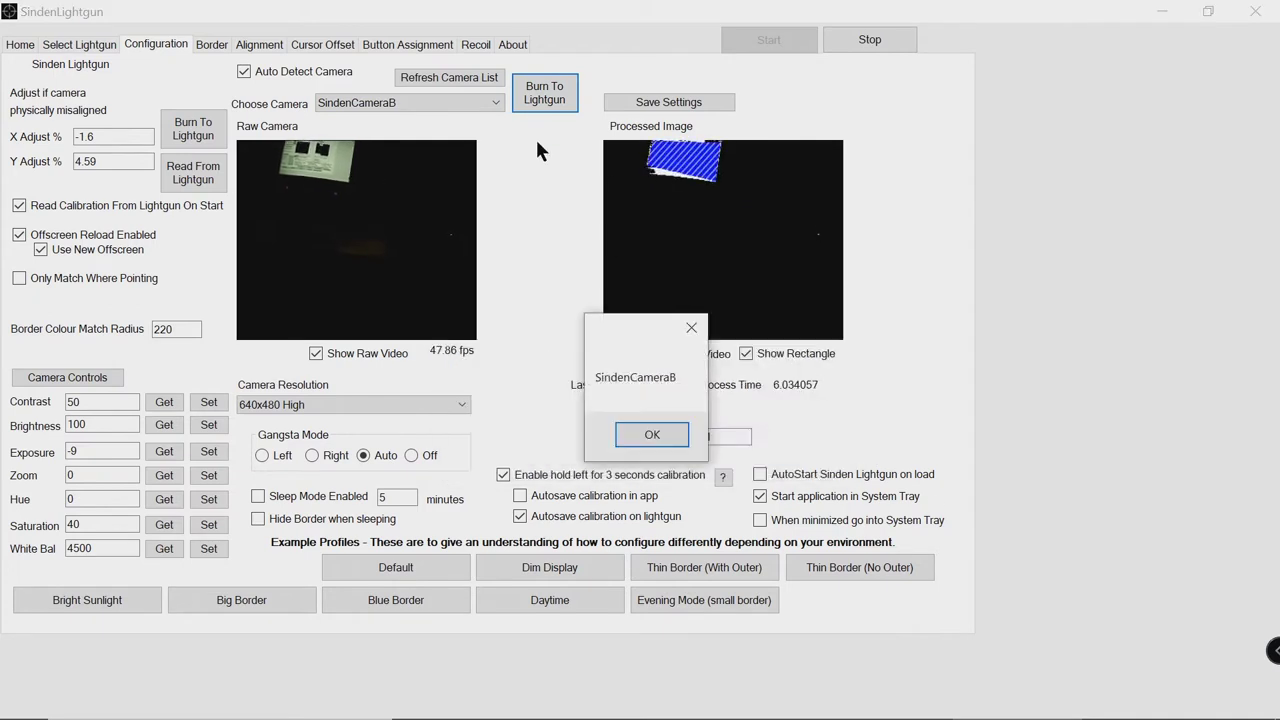
left_click(648, 432)
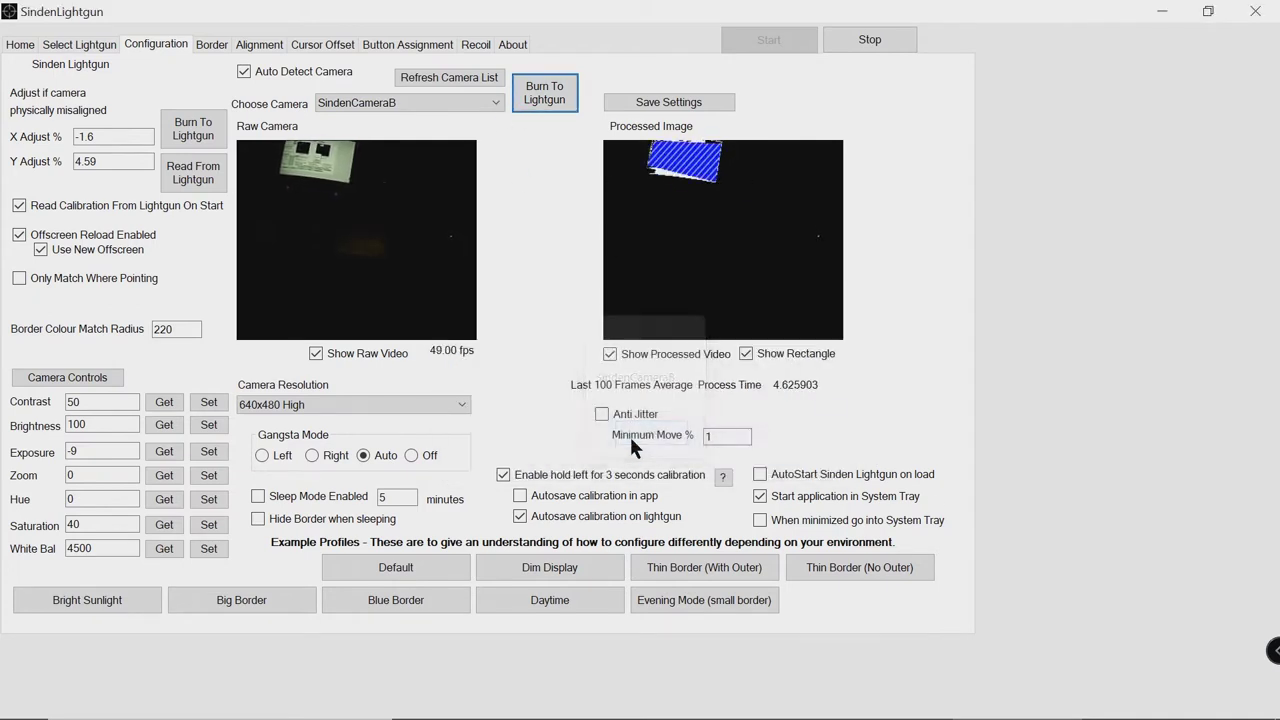
left_click(500, 102)
left_click(500, 102)
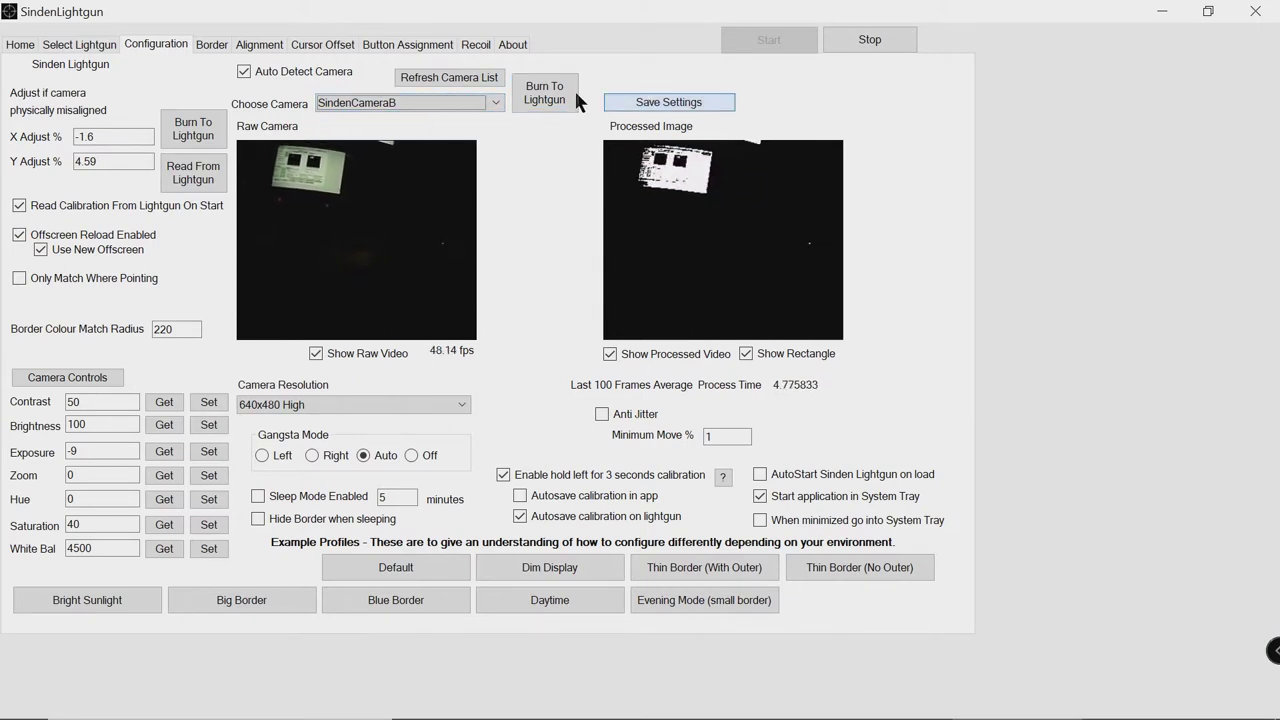
Open the border settings to review the primary and outer border options.
left_click(440, 568)
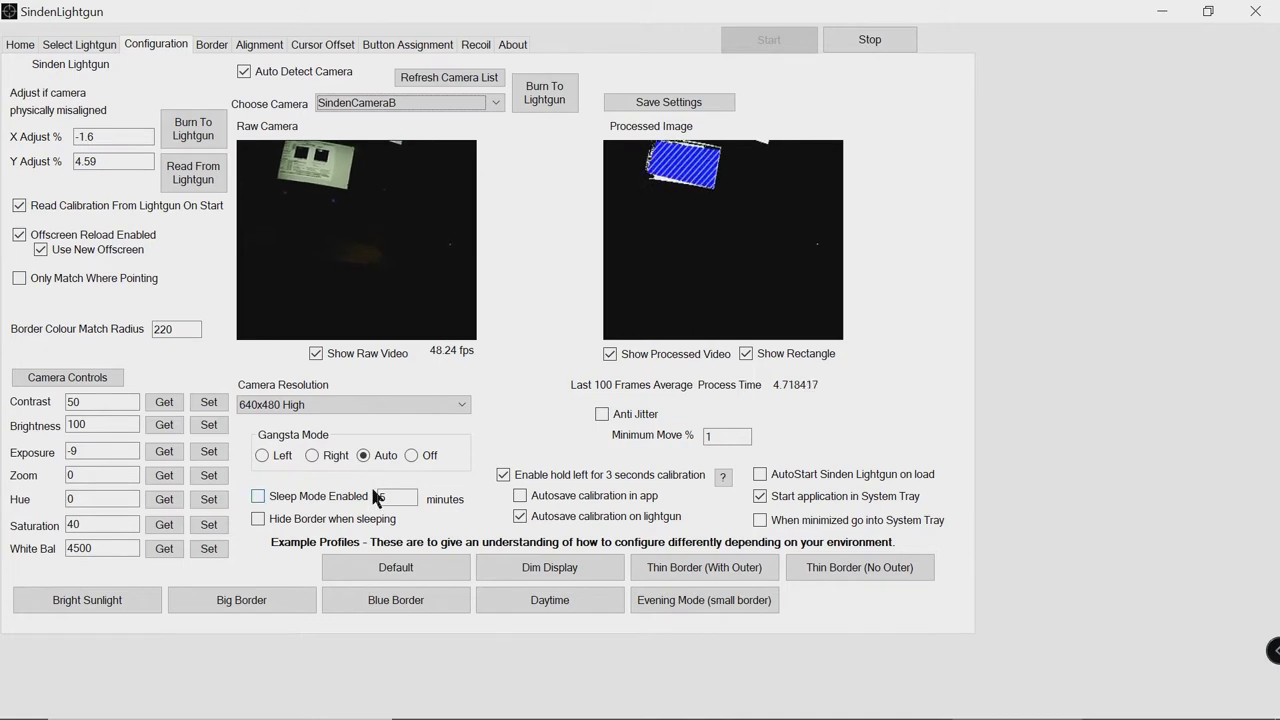
mouse_move(244, 713)
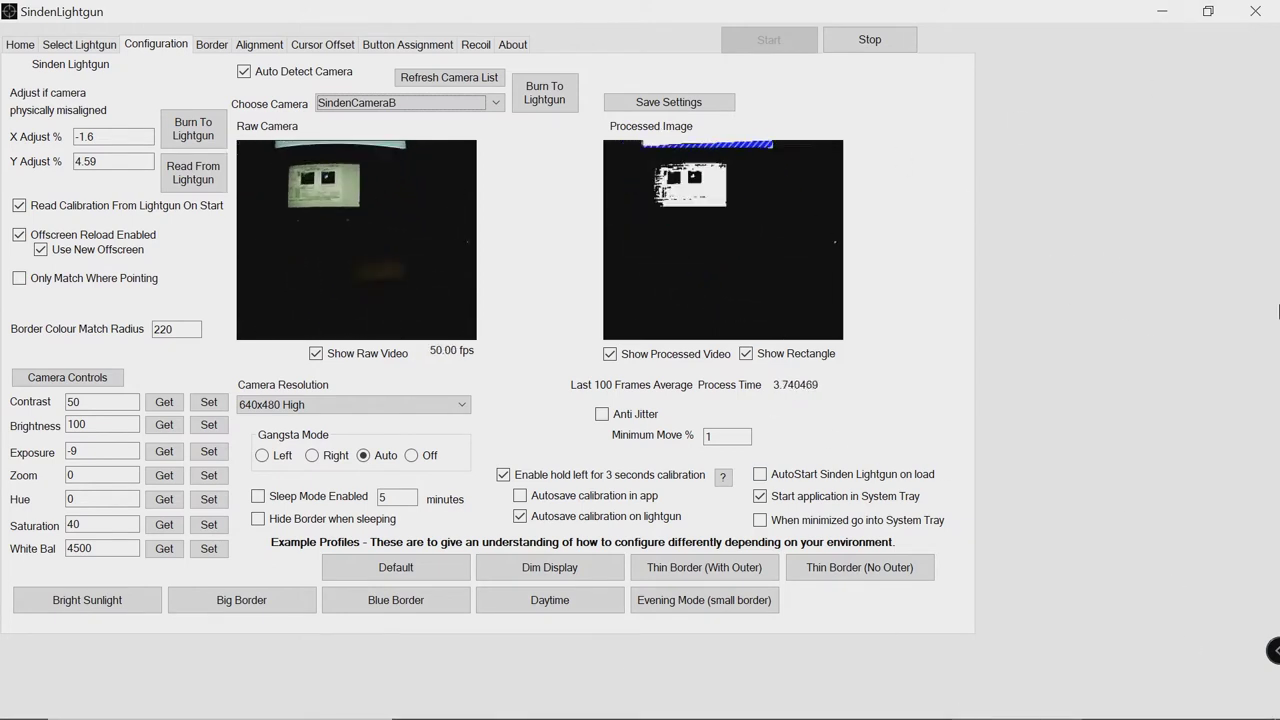
left_click(210, 45)
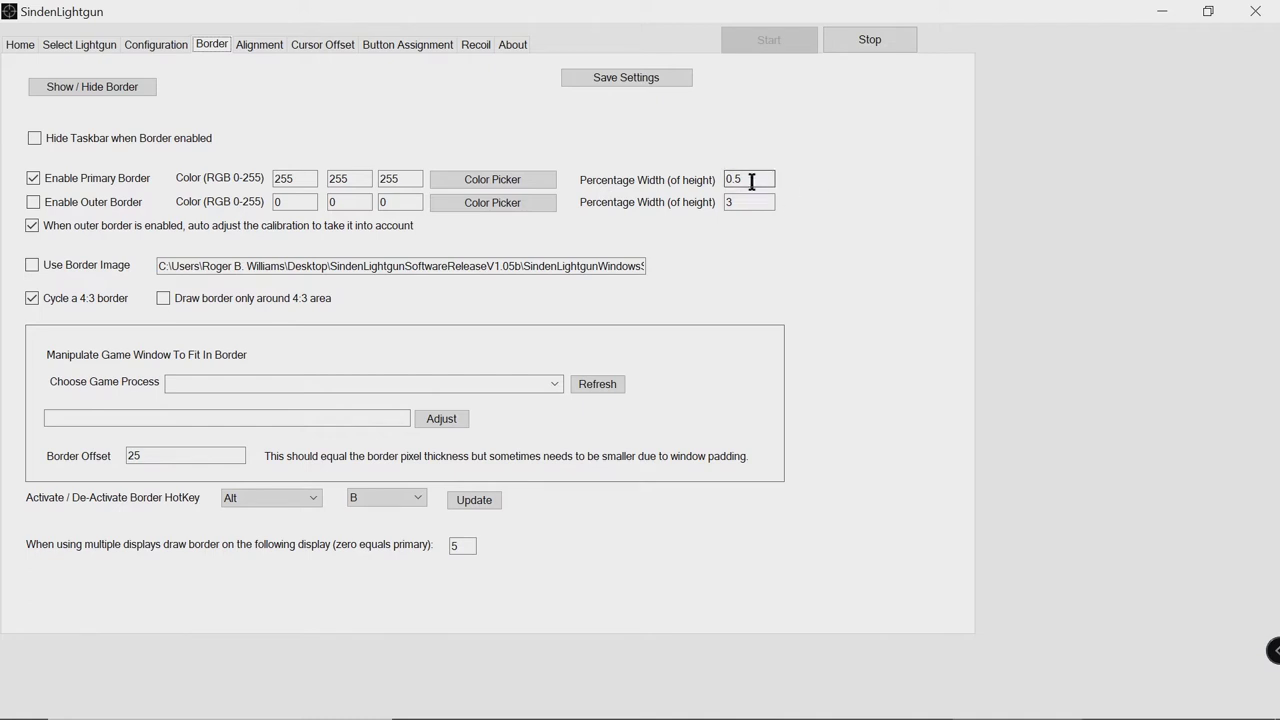
Set the primary border's percentage width to 3 and show the border to preview it.
left_click_drag(751, 181, 716, 189)
left_click(103, 87)
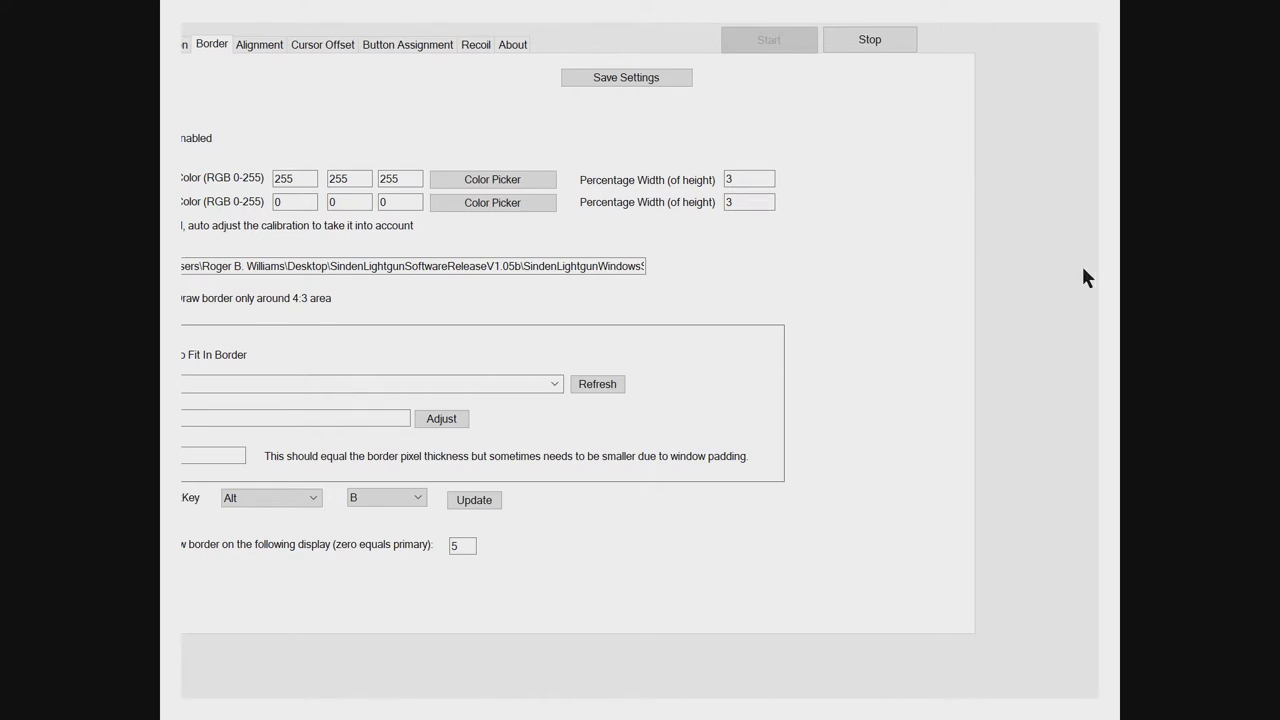
Set the primary border's percentage width to 1 and save the border settings.
double_click(766, 178)
type("1")
left_click(636, 84)
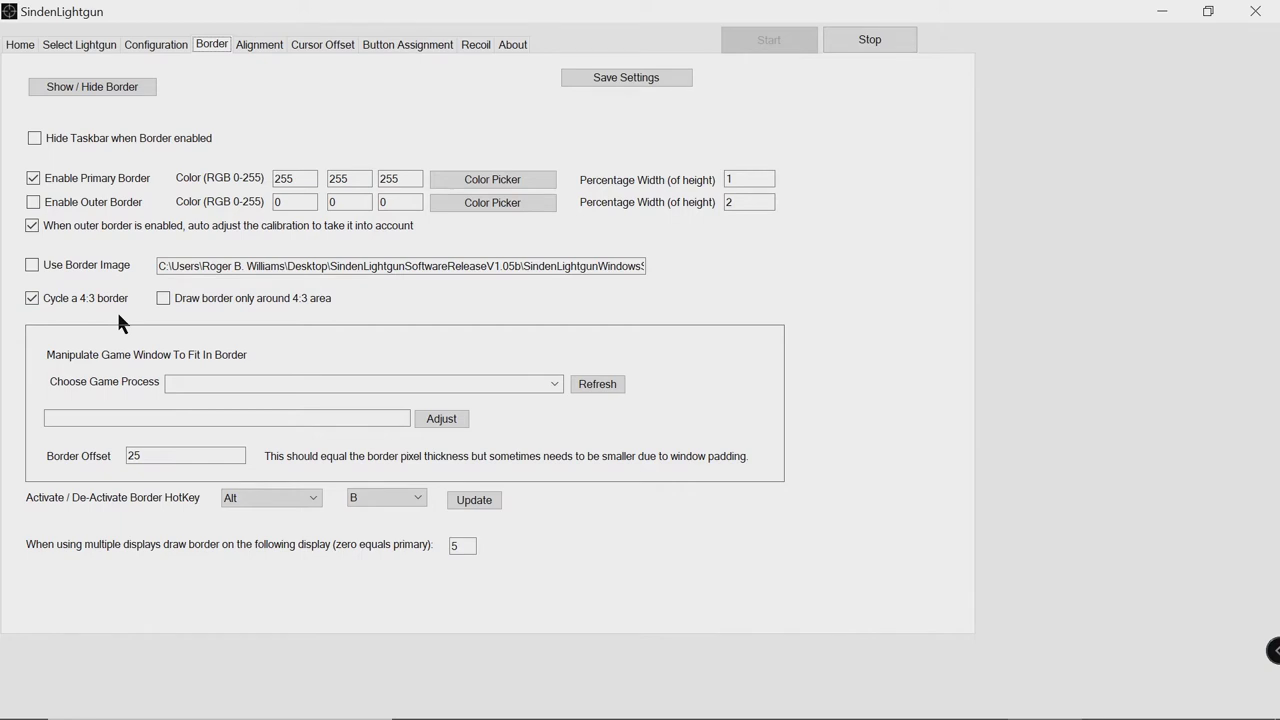
Toggle the border display to preview how it cycles.
key("alt+b")
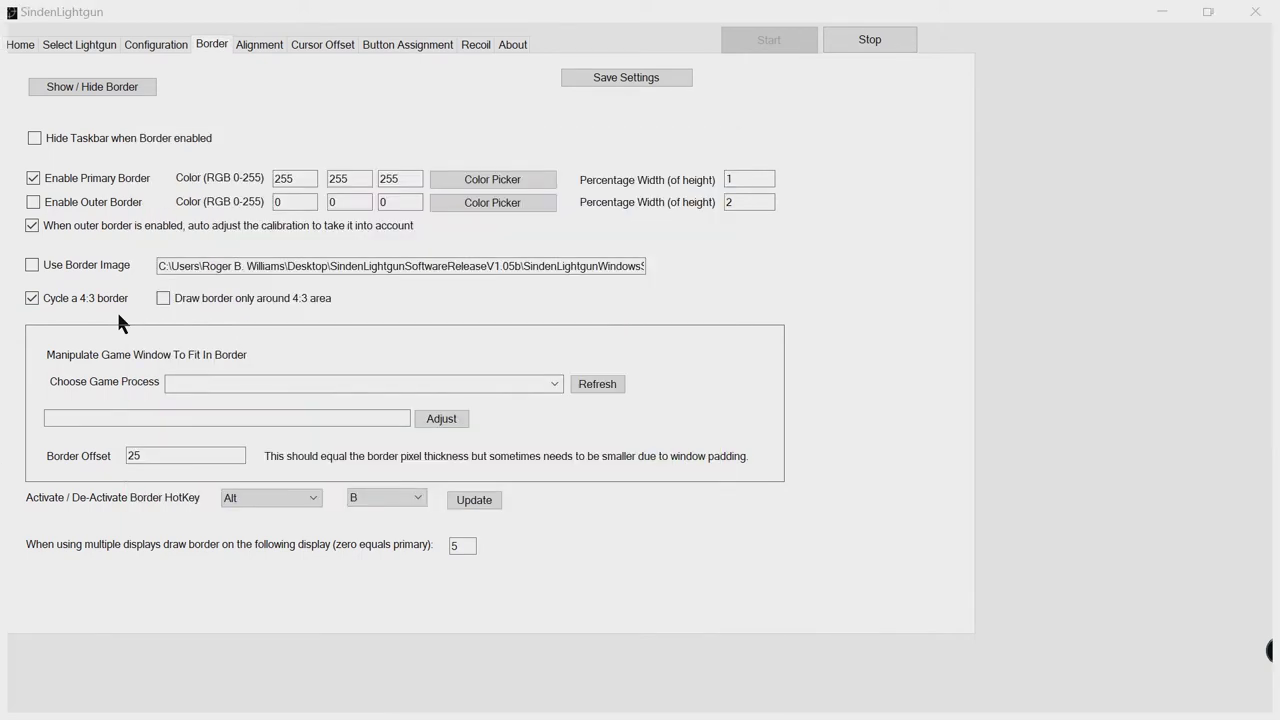
key("alt+b")
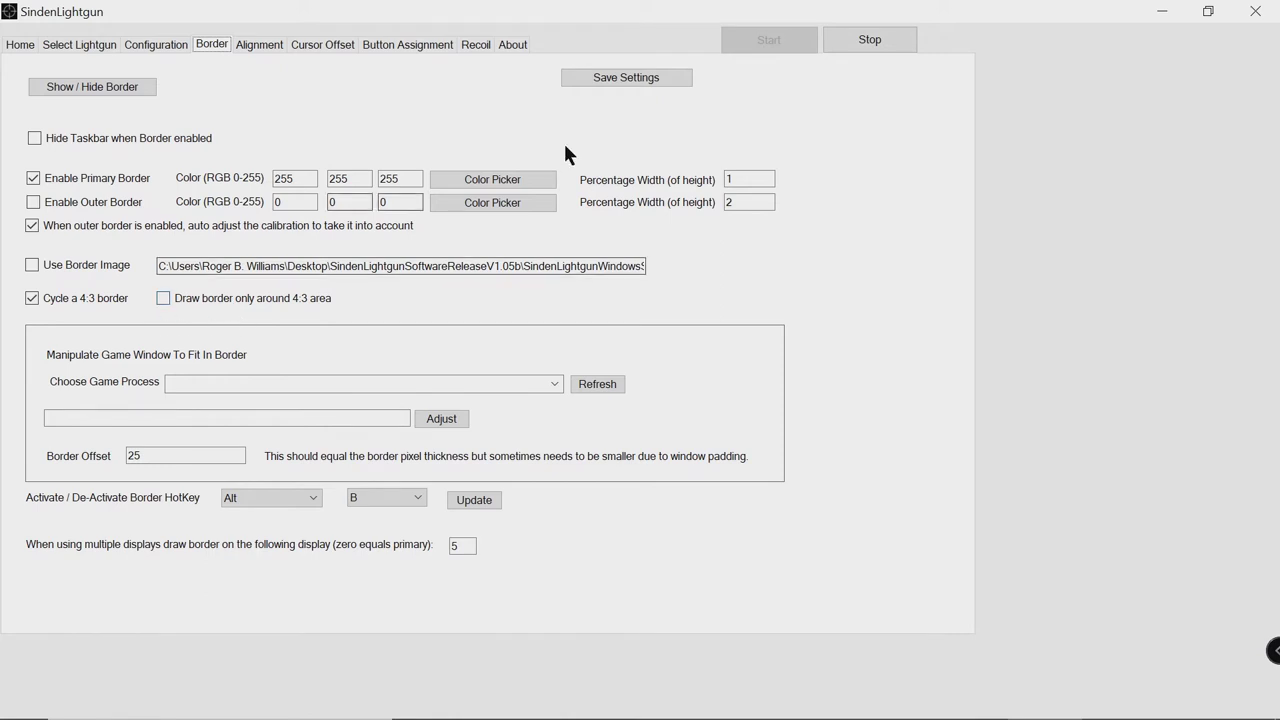
Compare the X and Y adjust values in the alignment settings with those in the configuration settings.
left_click(253, 48)
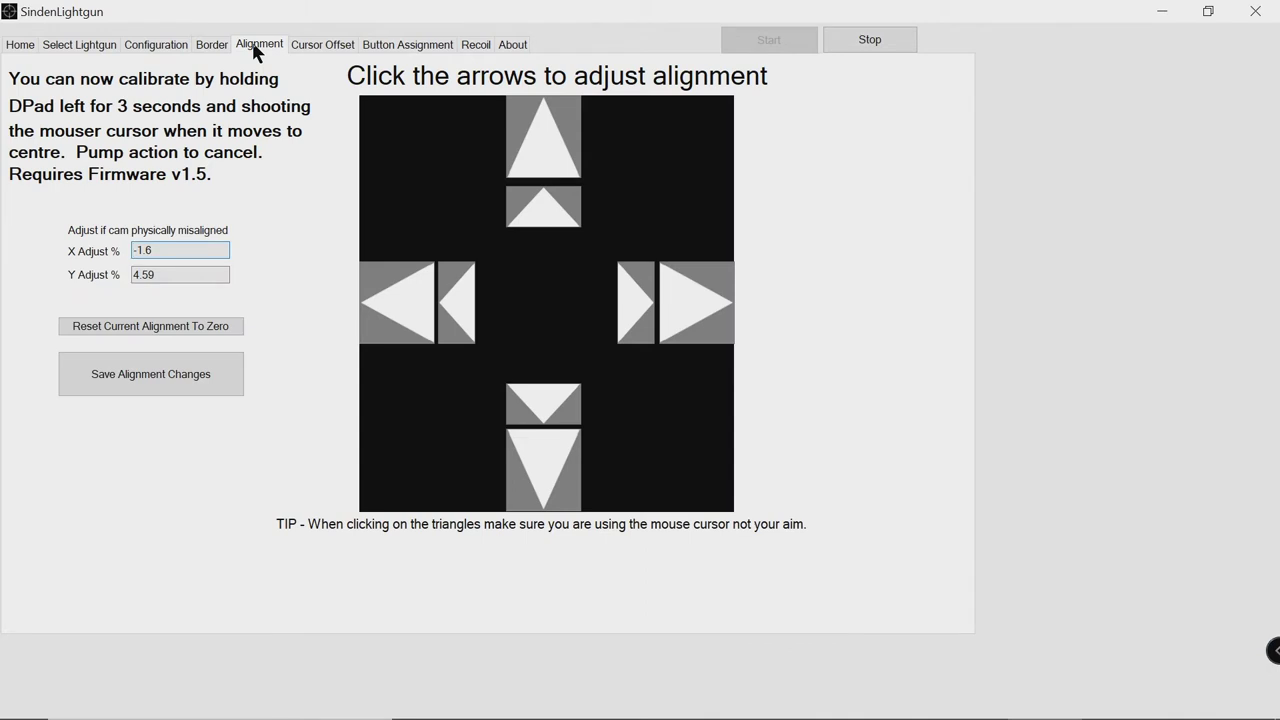
left_click(148, 46)
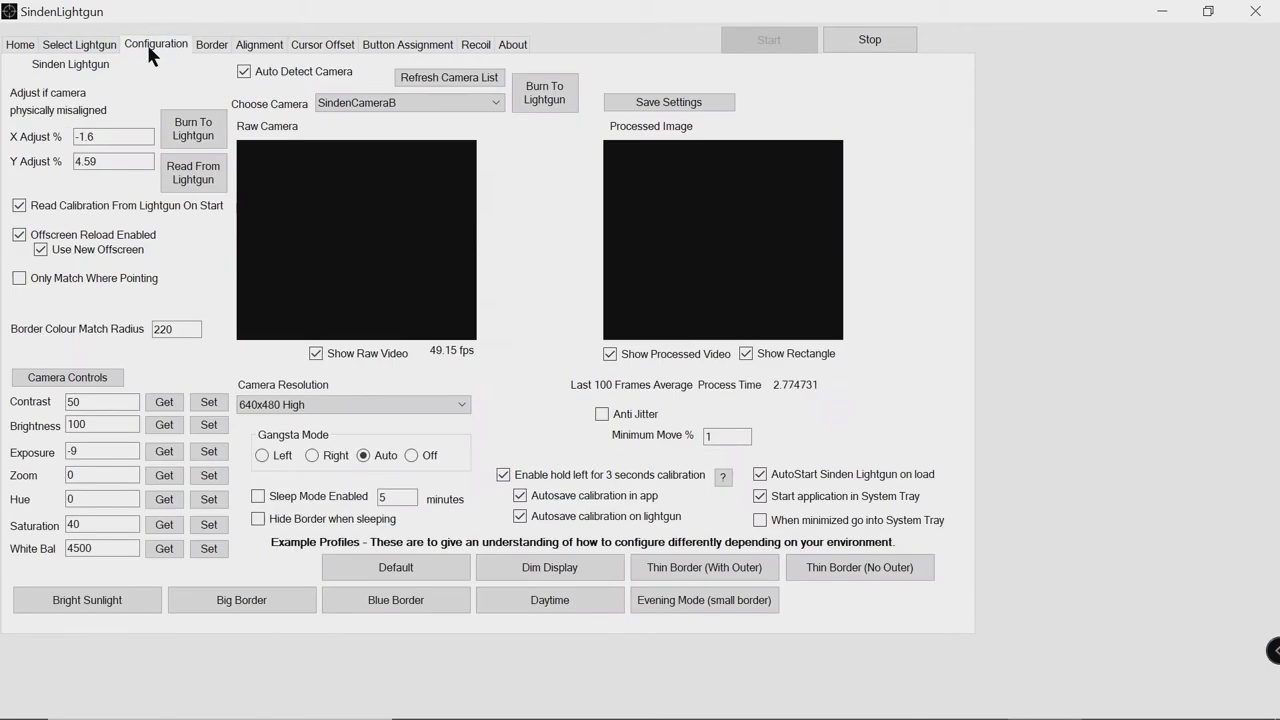
left_click(270, 45)
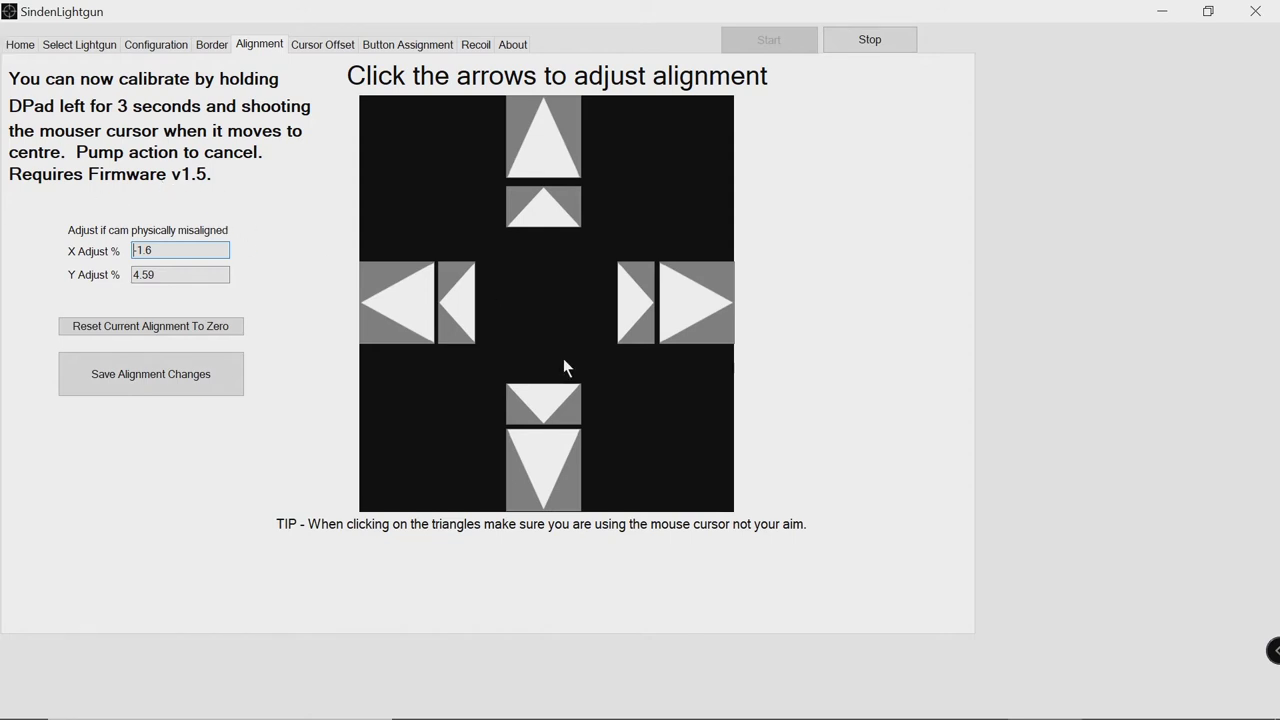
Try out the horizontal alignment arrows, shifting the X adjustment left in small and large steps and back right.
mouse_move(1009, 716)
left_click(460, 303)
left_click(620, 305)
left_click(620, 305)
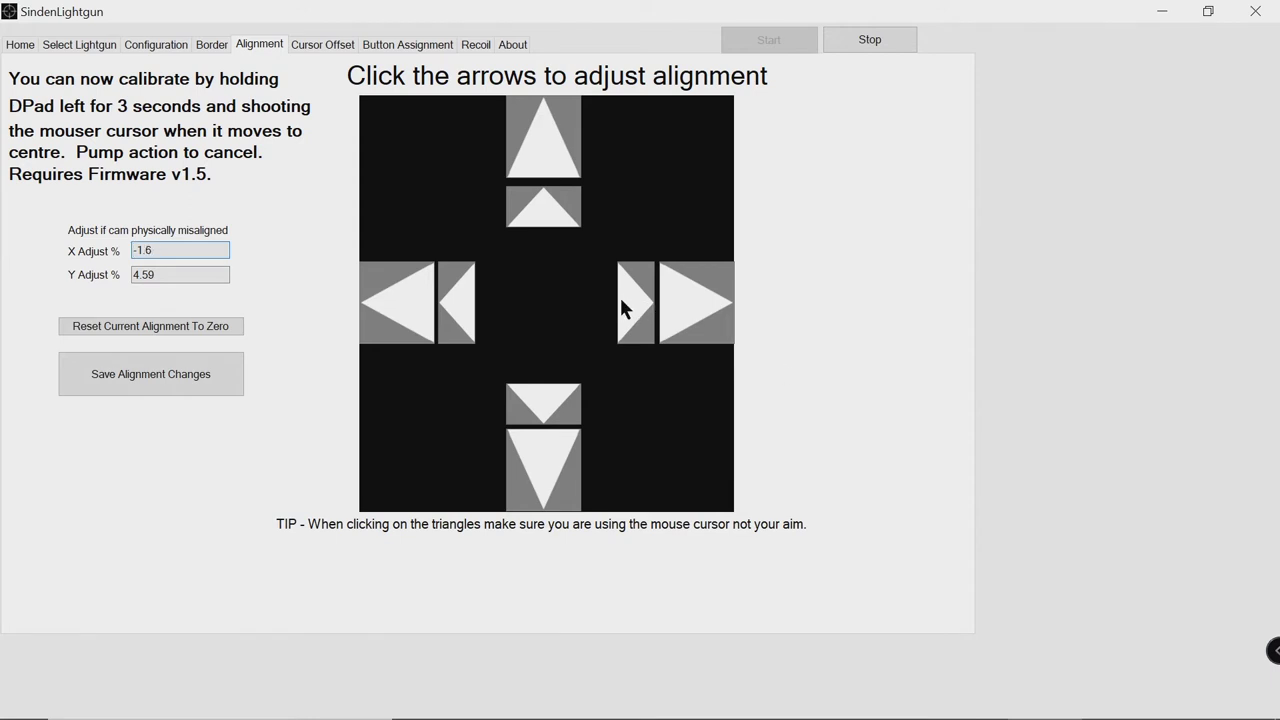
left_click(395, 308)
left_click(636, 316)
left_click(636, 316)
left_click(636, 316)
left_click(636, 316)
left_click(636, 316)
left_click(636, 316)
left_click(636, 316)
left_click(636, 316)
left_click(636, 316)
left_click(636, 316)
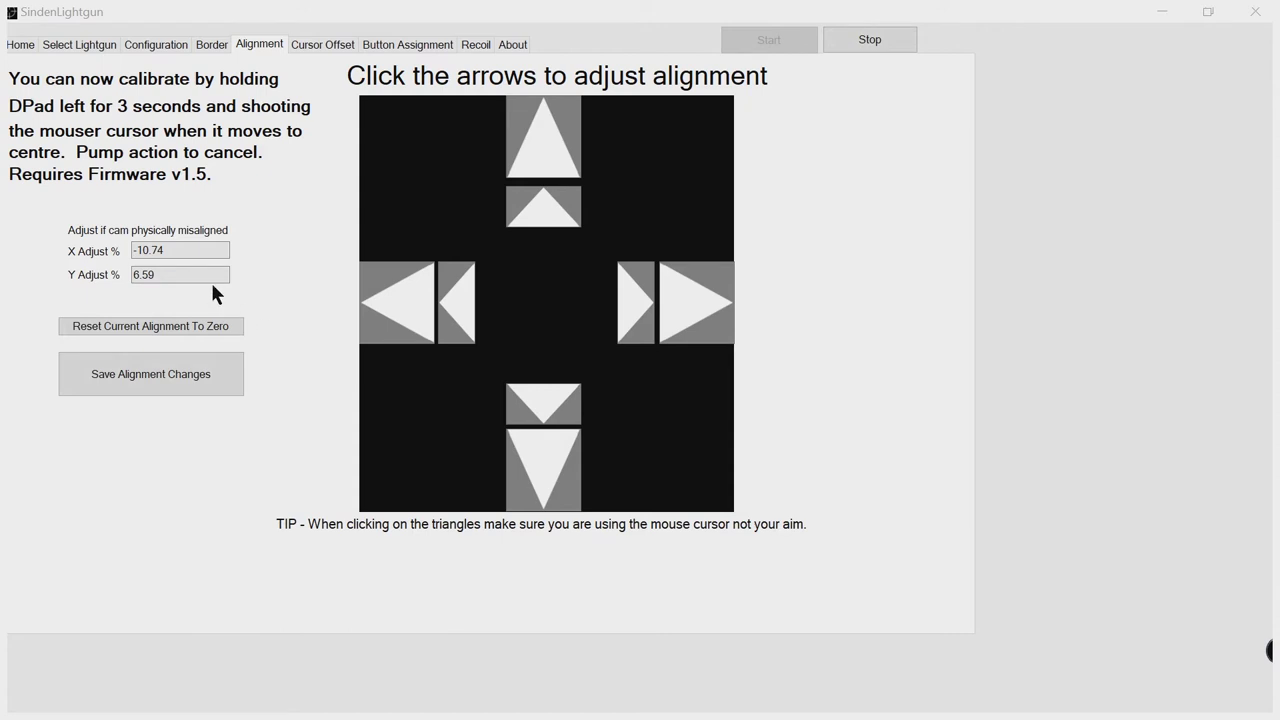
Reset the current X and Y alignment adjustments to zero.
left_click(155, 271)
left_click(527, 346)
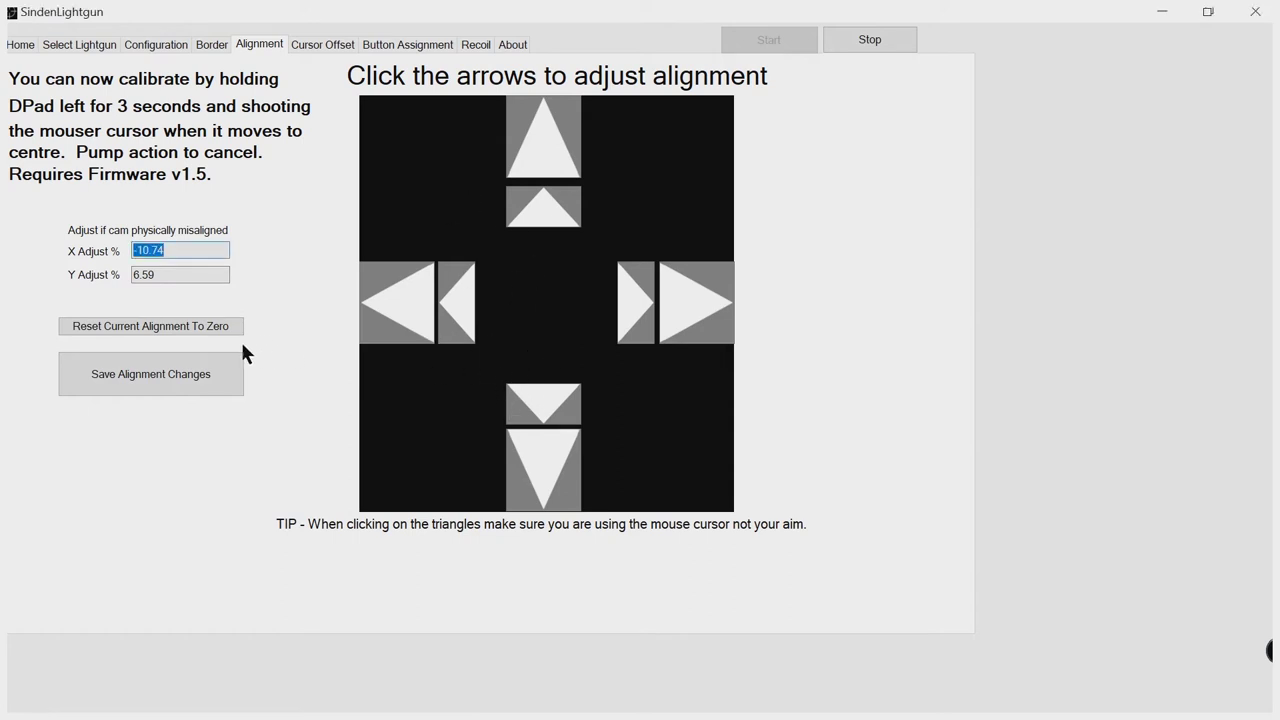
left_click(209, 326)
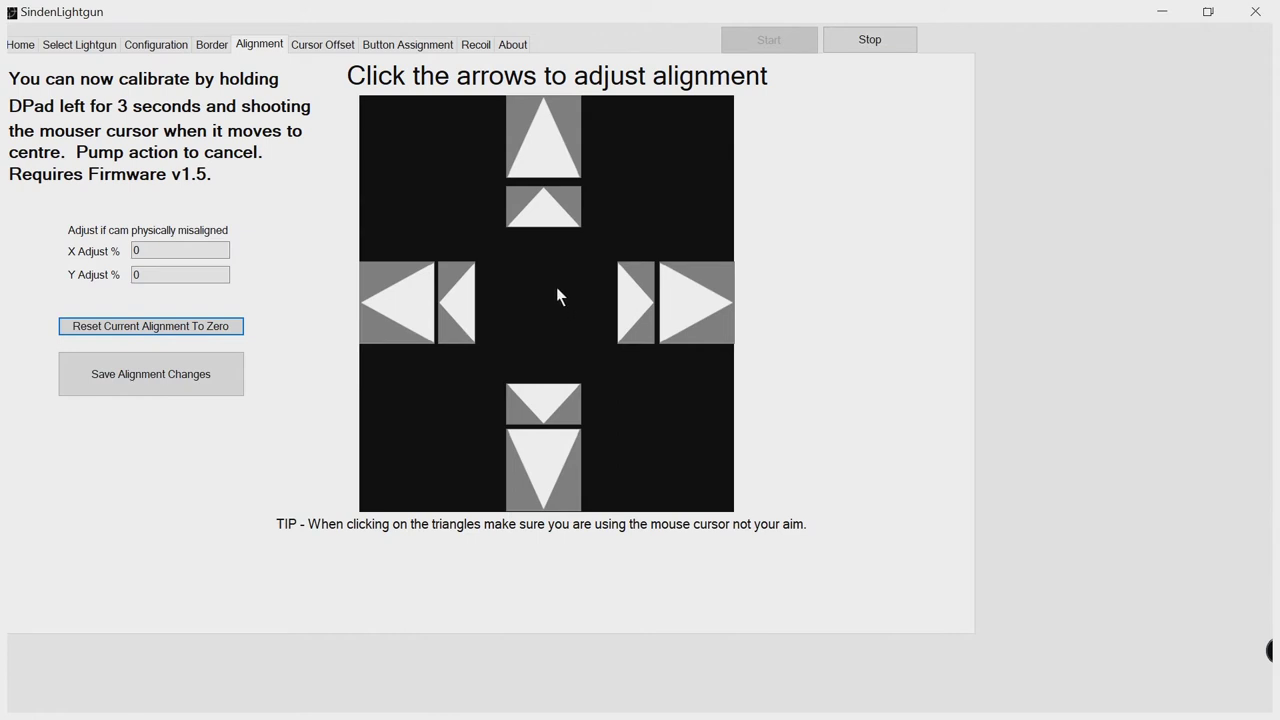
Nudge the alignment down and left to X -1 and Y 0.1, and save the alignment changes.
left_click(543, 409)
left_click(546, 405)
left_click(452, 305)
left_click(463, 311)
left_click(474, 300)
left_click(461, 291)
left_click(475, 290)
left_click(458, 306)
left_click(462, 308)
left_click(384, 316)
left_click(170, 382)
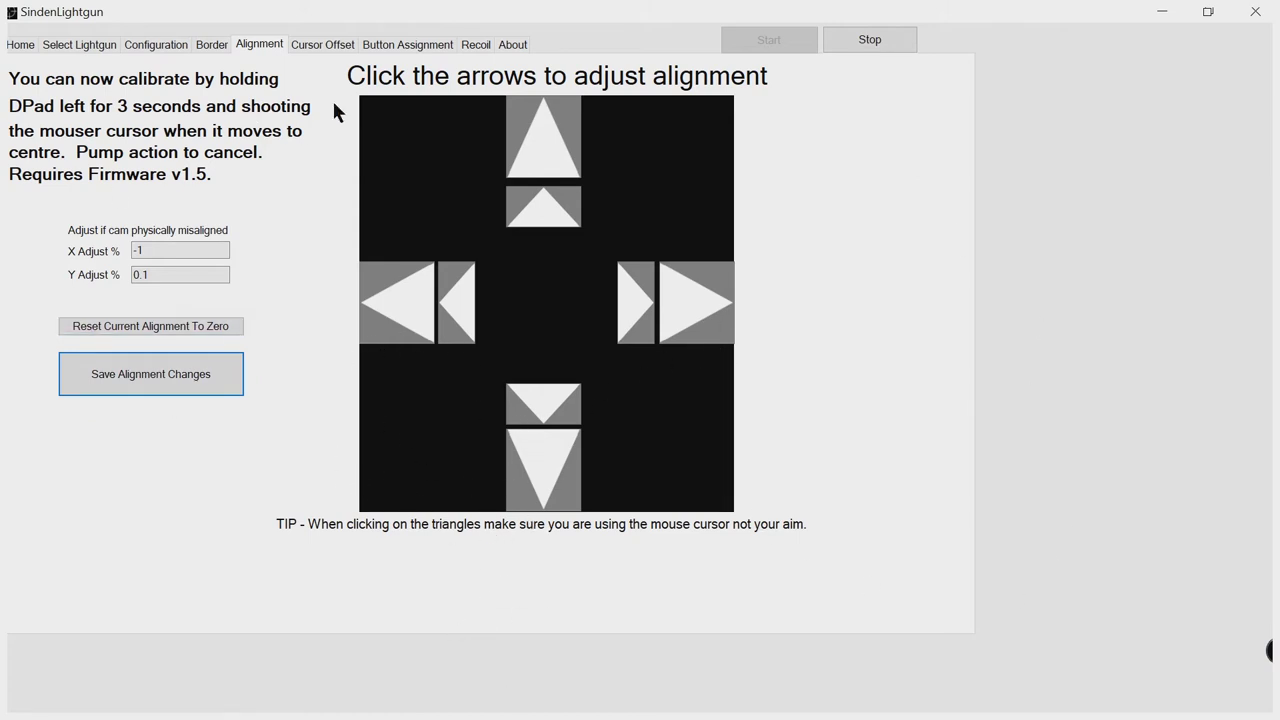
Review the cursor offset and sight alignment options for the 55-inch screen and save the settings.
left_click(307, 45)
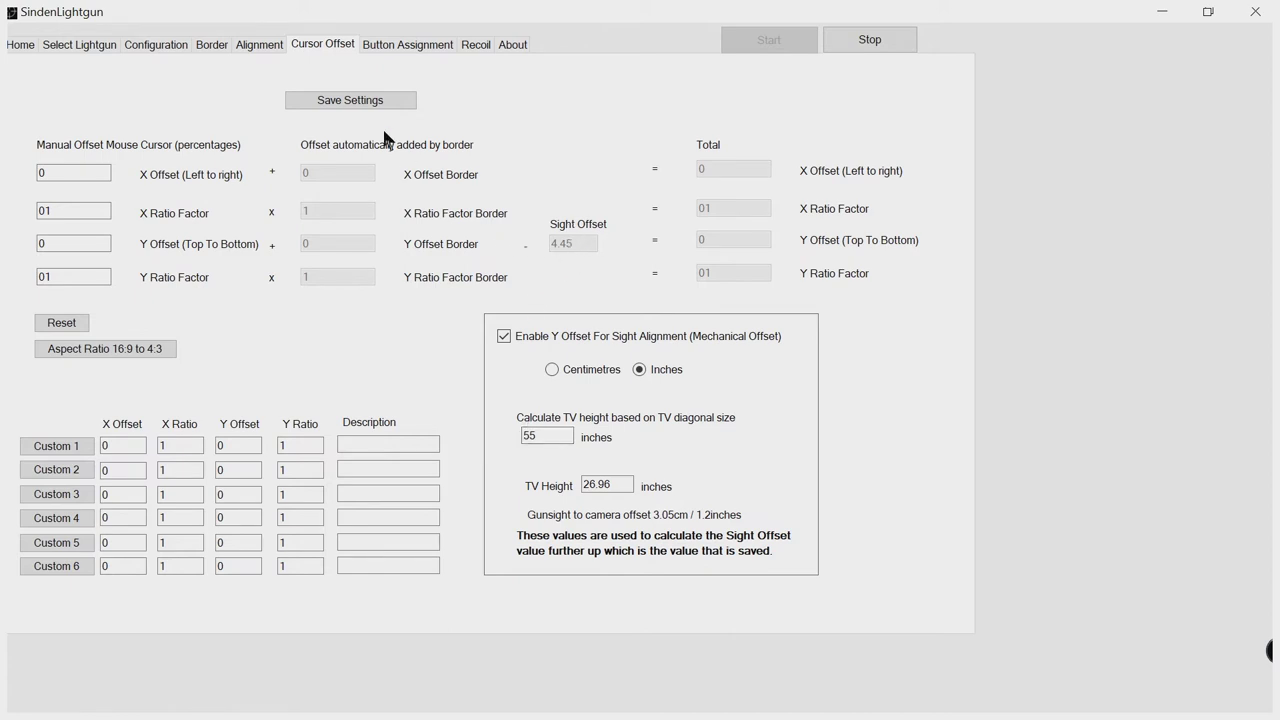
left_click(345, 102)
Review the normal and offscreen button assignments, checking the action choices without changing them.
left_click(378, 45)
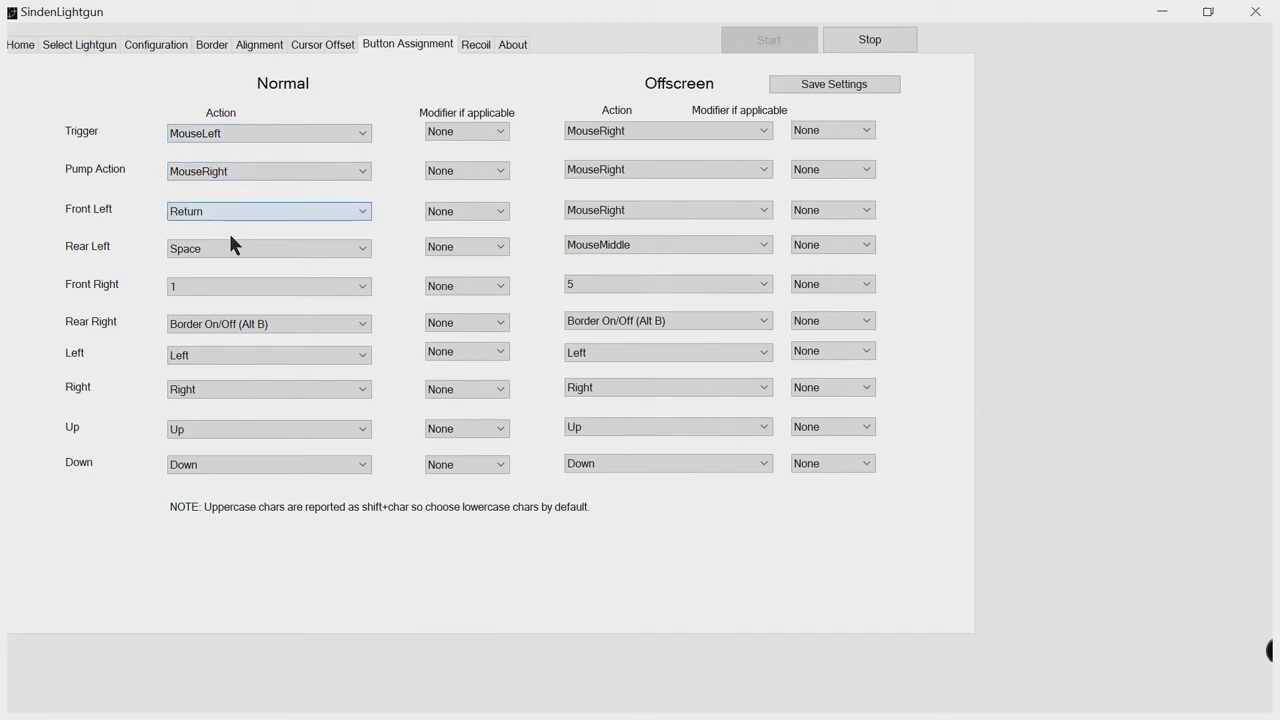
left_click(296, 205)
left_click(295, 246)
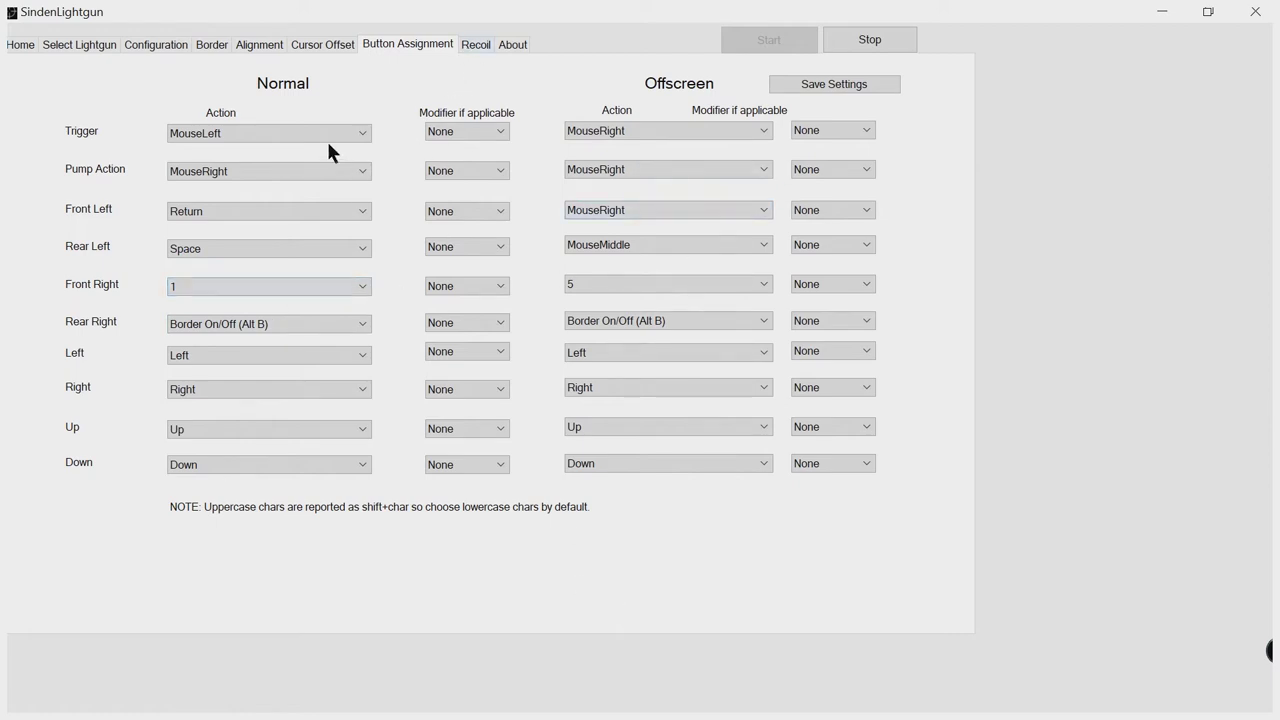
left_click(292, 352)
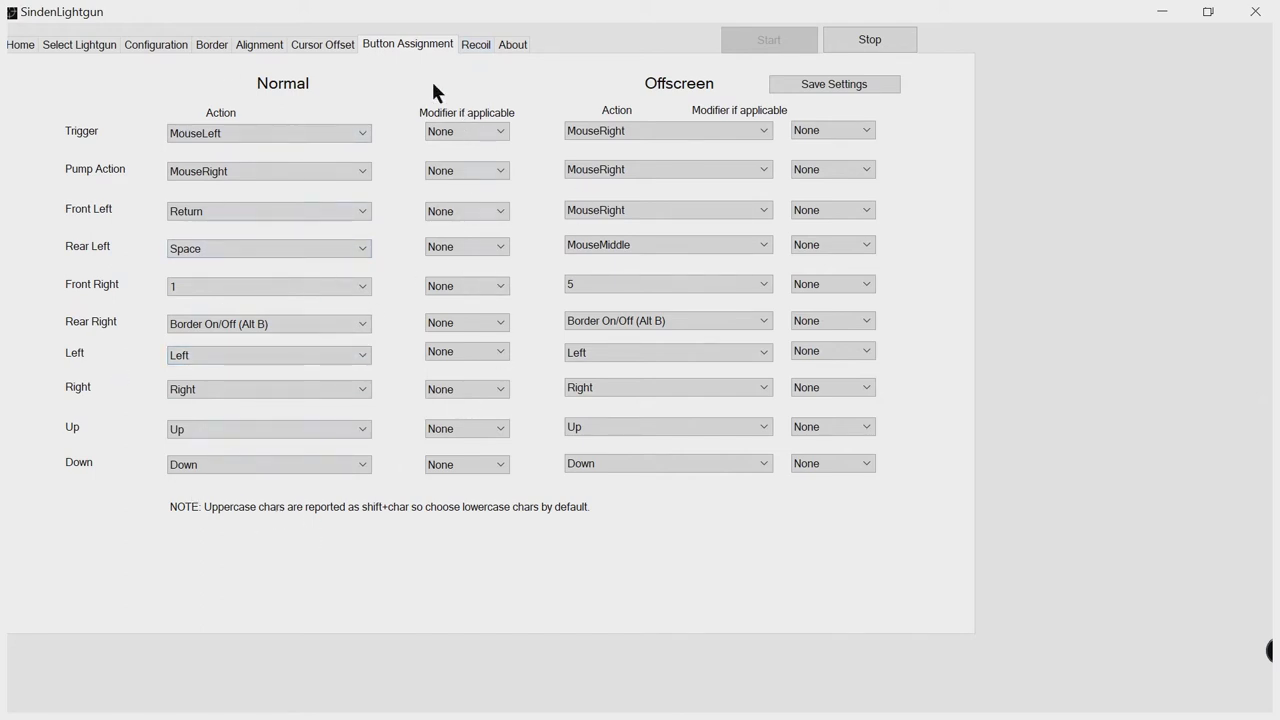
Enable recoil for the lightgun and acknowledge the noise safety notice.
left_click(466, 46)
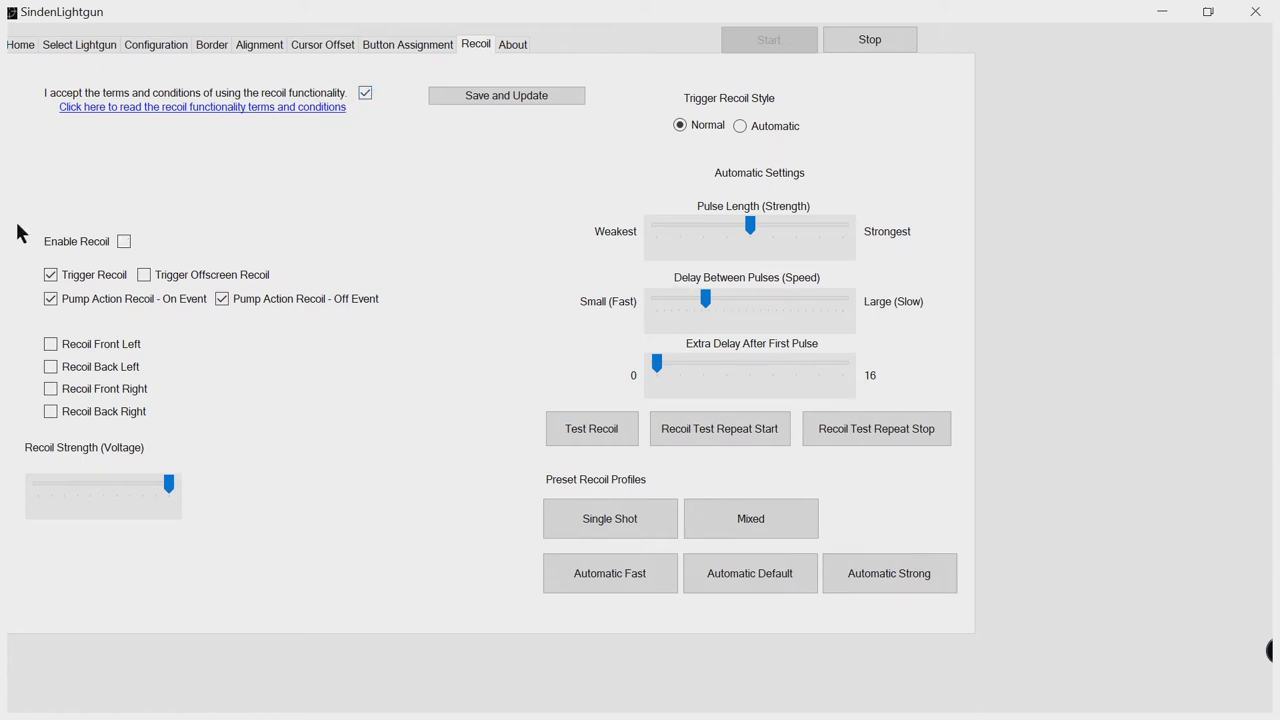
left_click(123, 242)
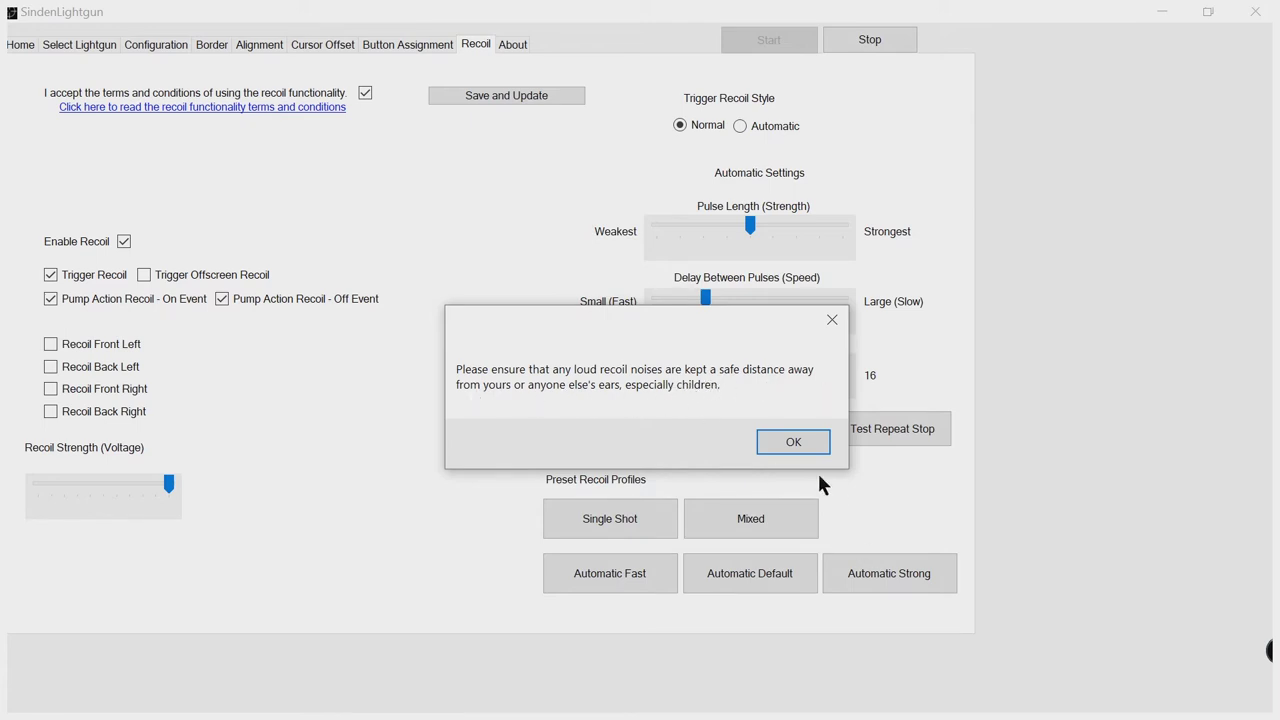
left_click(782, 447)
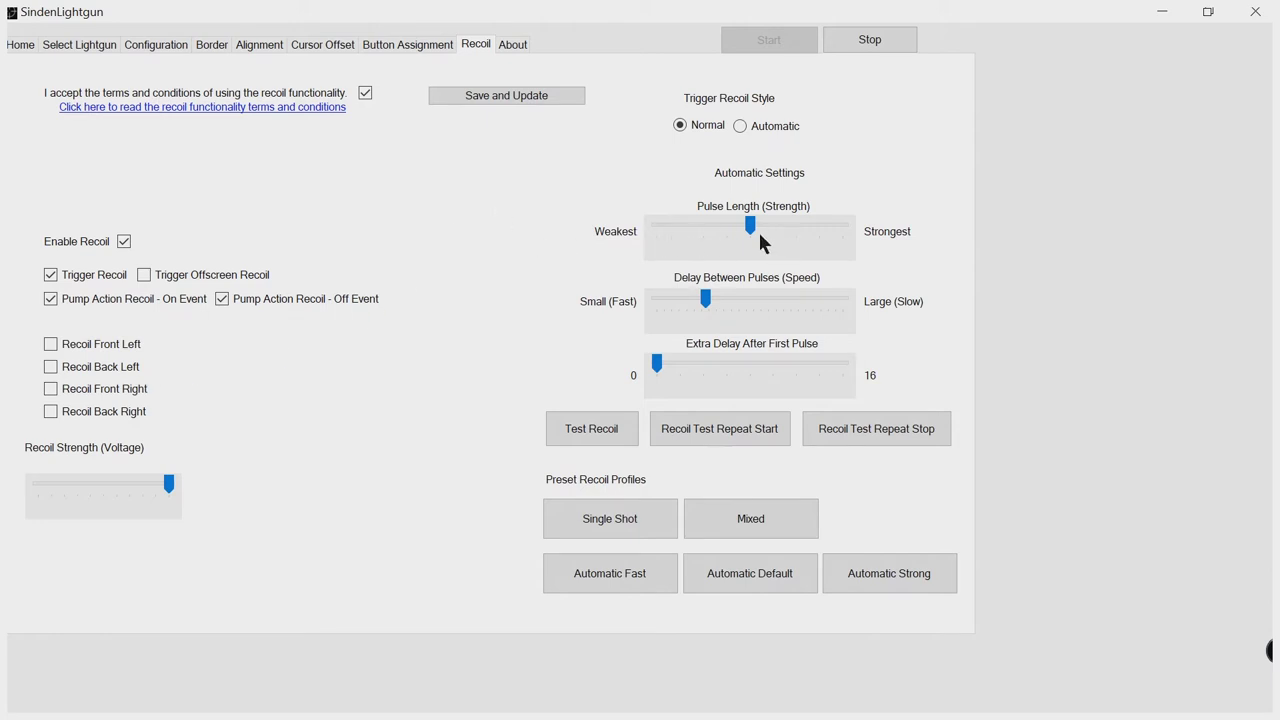
Run a single recoil test, and start and stop the repeating recoil test.
left_click(603, 432)
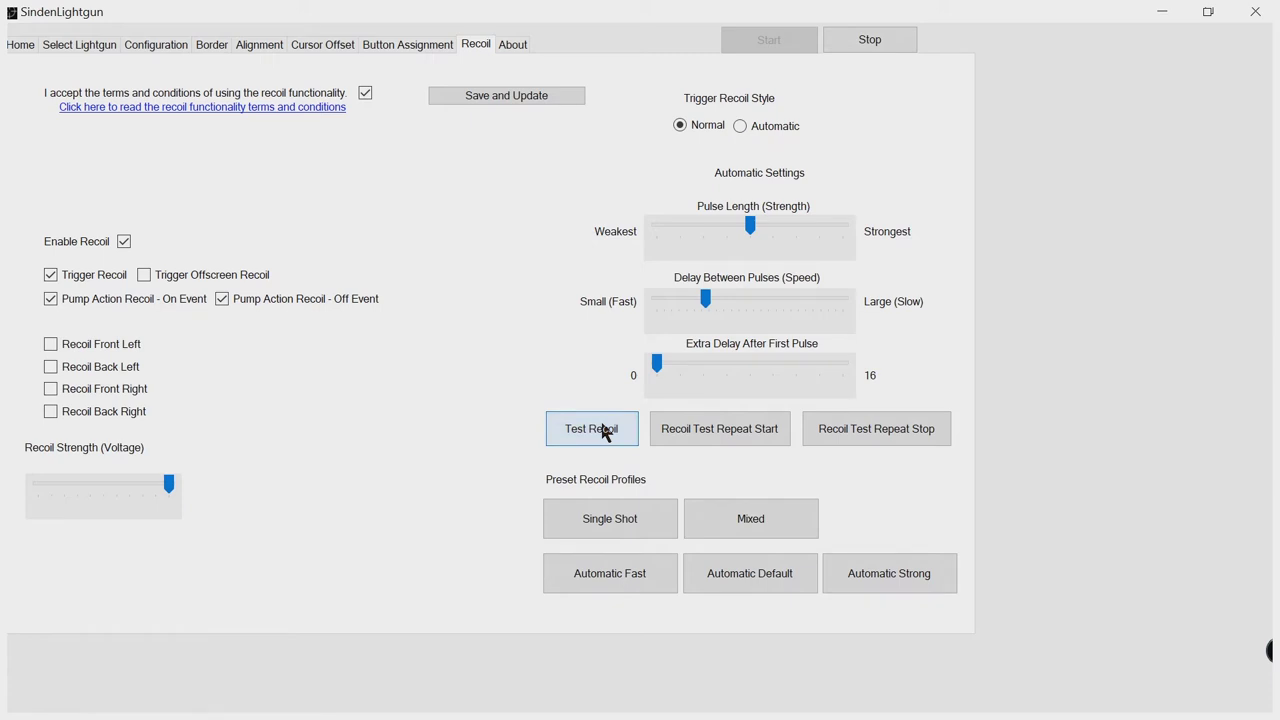
left_click(724, 432)
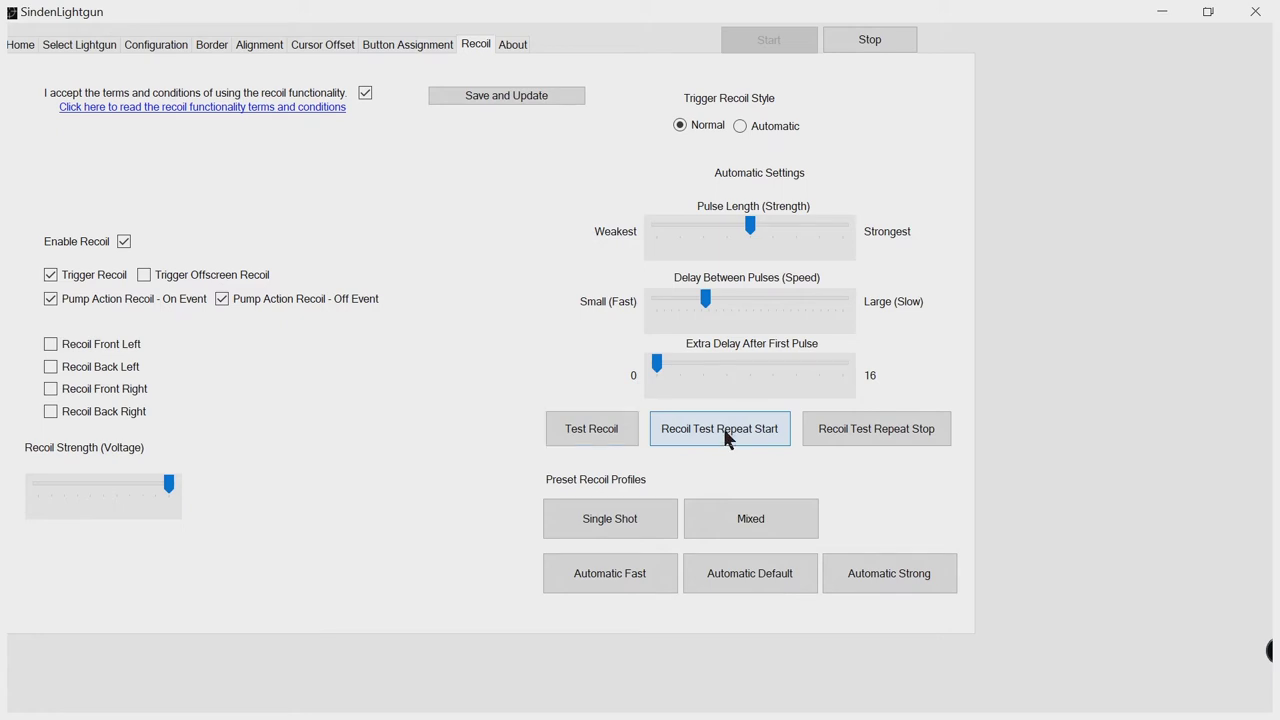
left_click(824, 435)
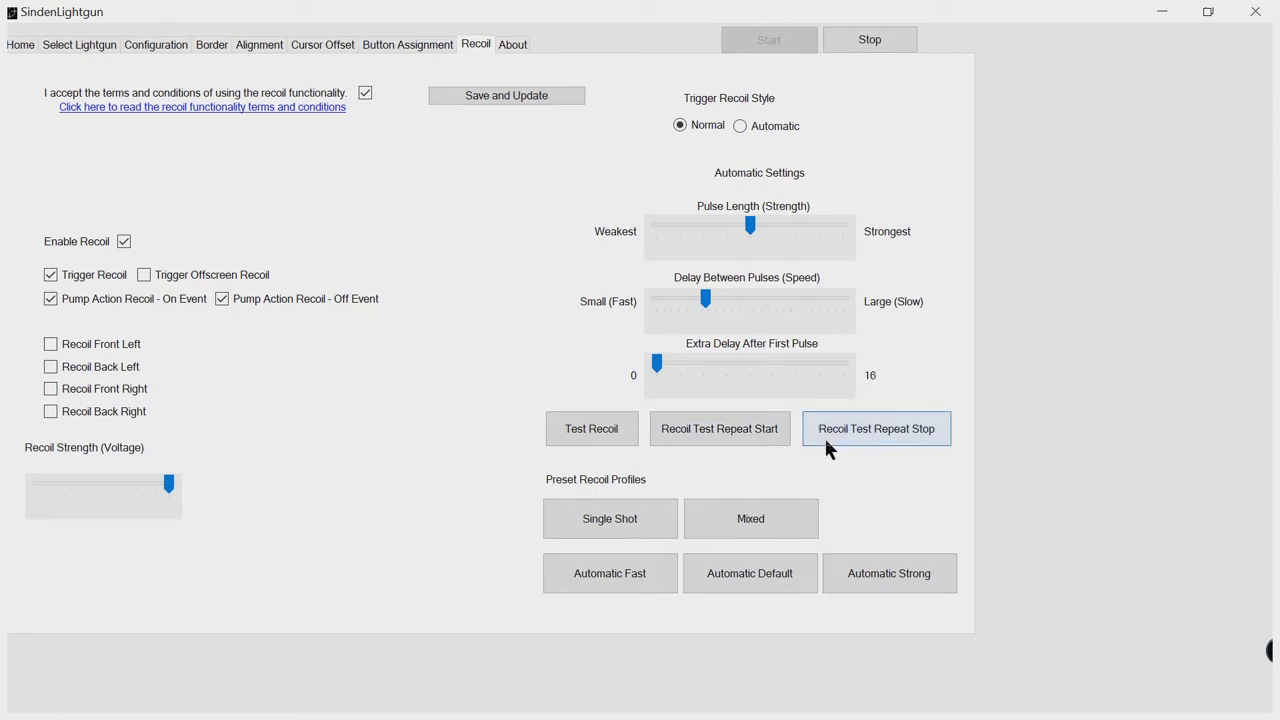
Apply the Single Shot recoil preset and test the recoil.
left_click(553, 518)
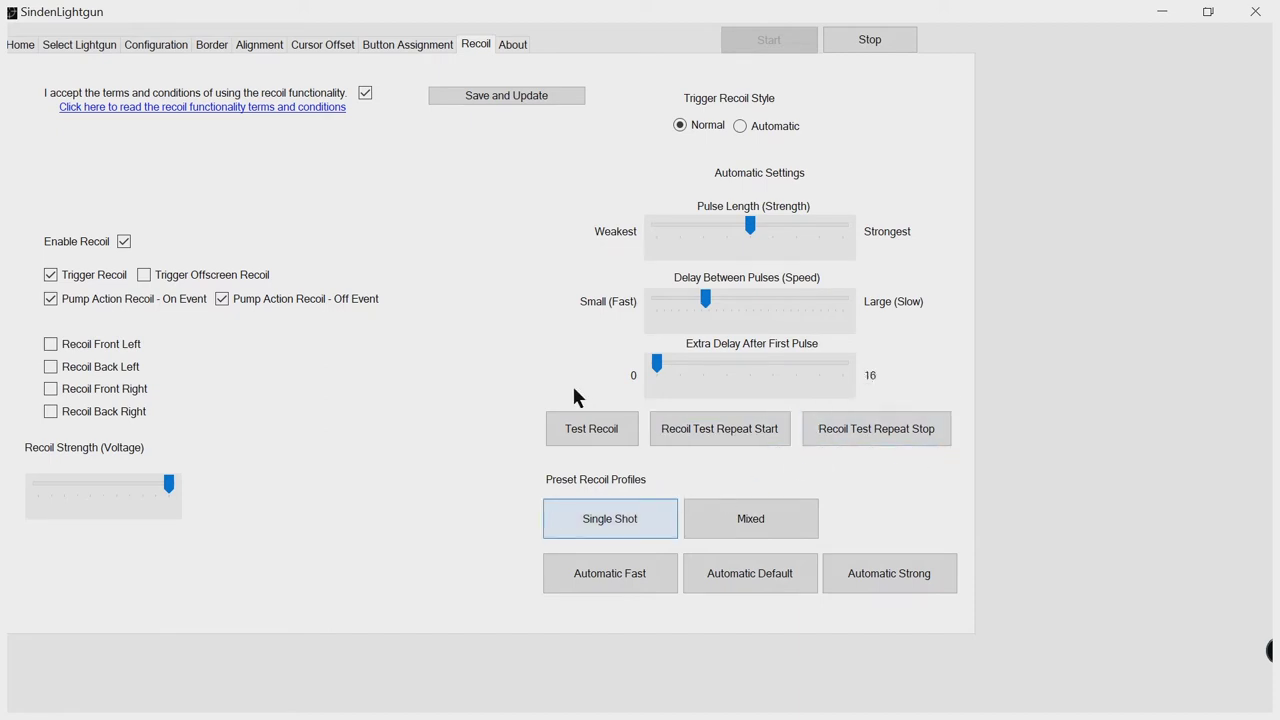
left_click(572, 432)
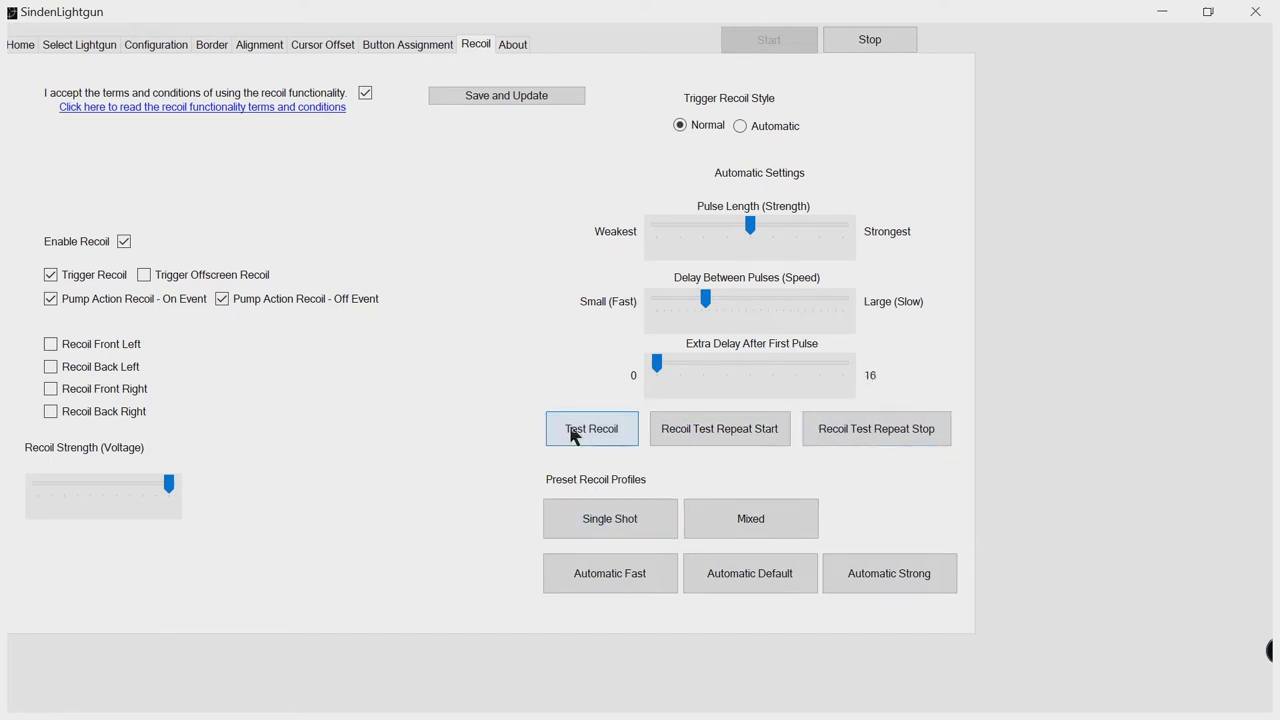
Try the Automatic Default, Strong and Fast recoil presets, run the repeating test on Automatic Default, and return to Single Shot.
left_click(744, 575)
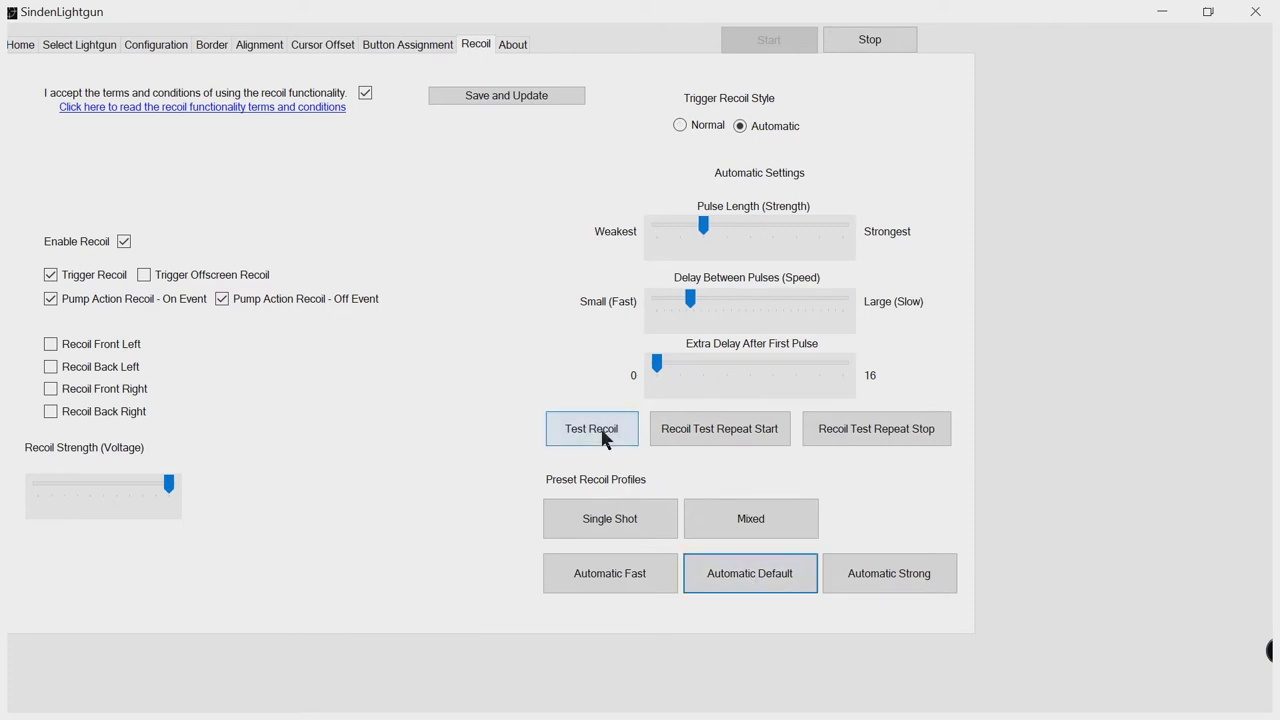
left_click(862, 582)
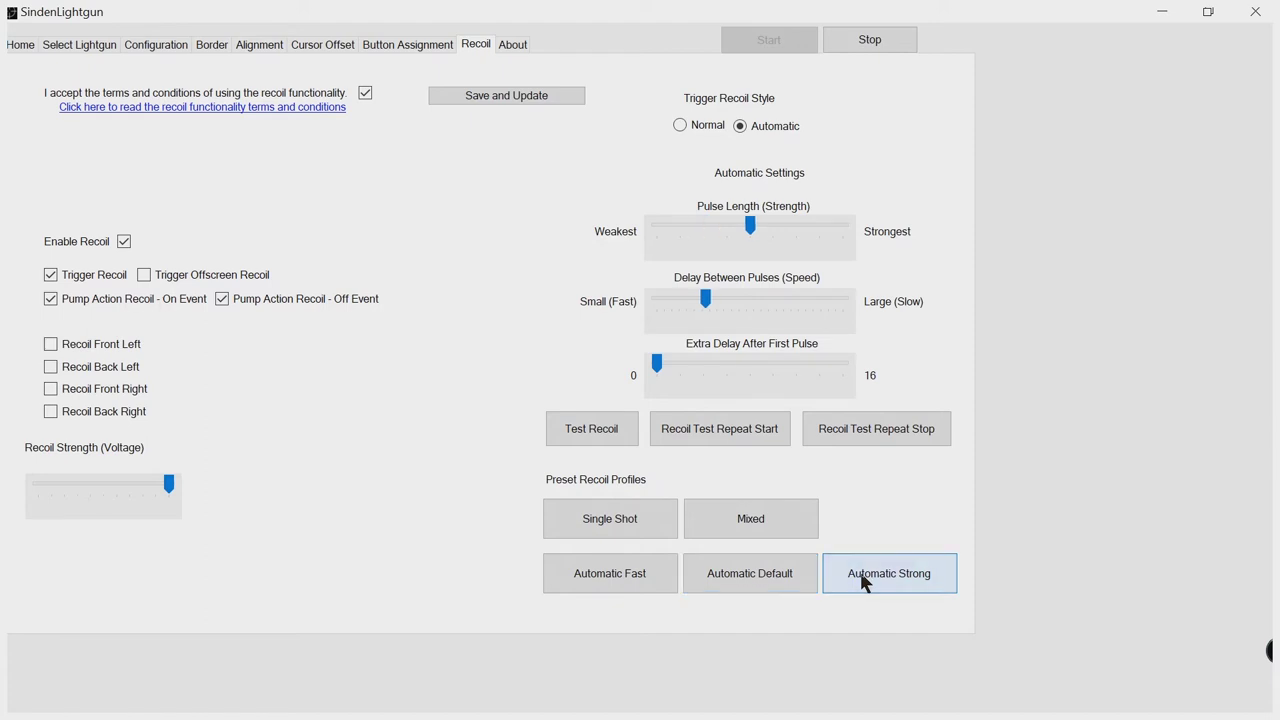
left_click(646, 567)
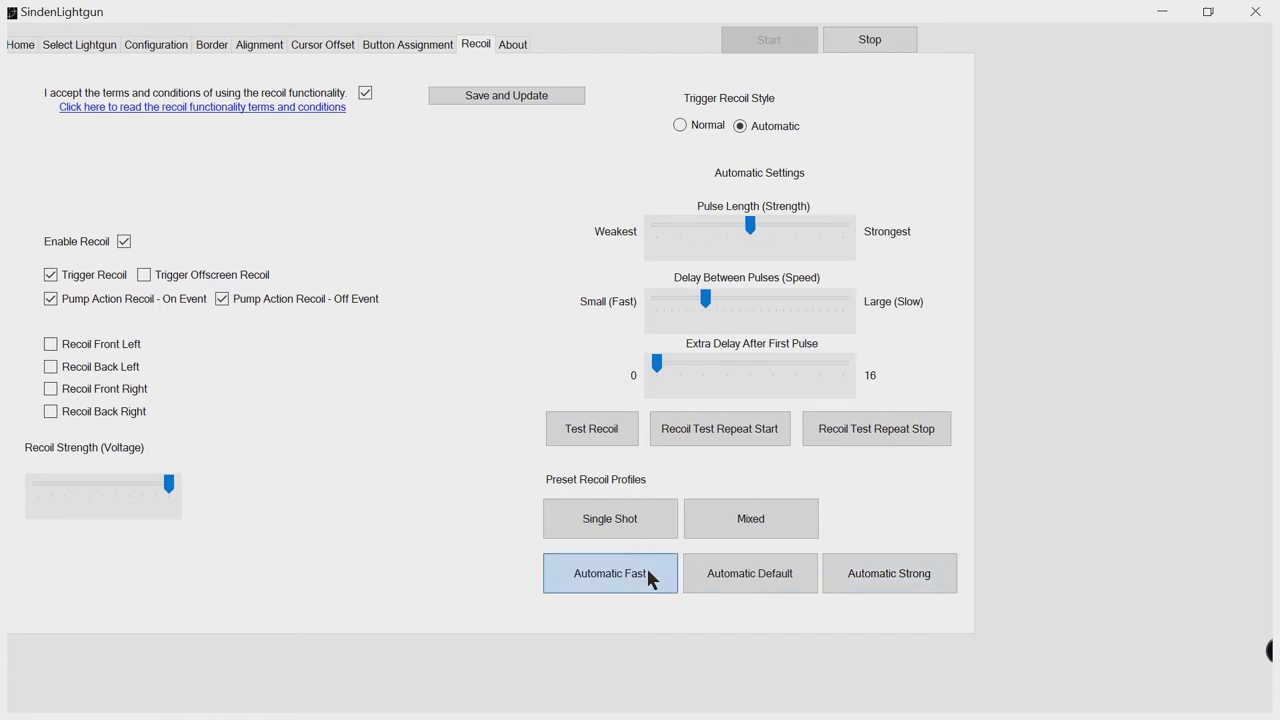
left_click(713, 578)
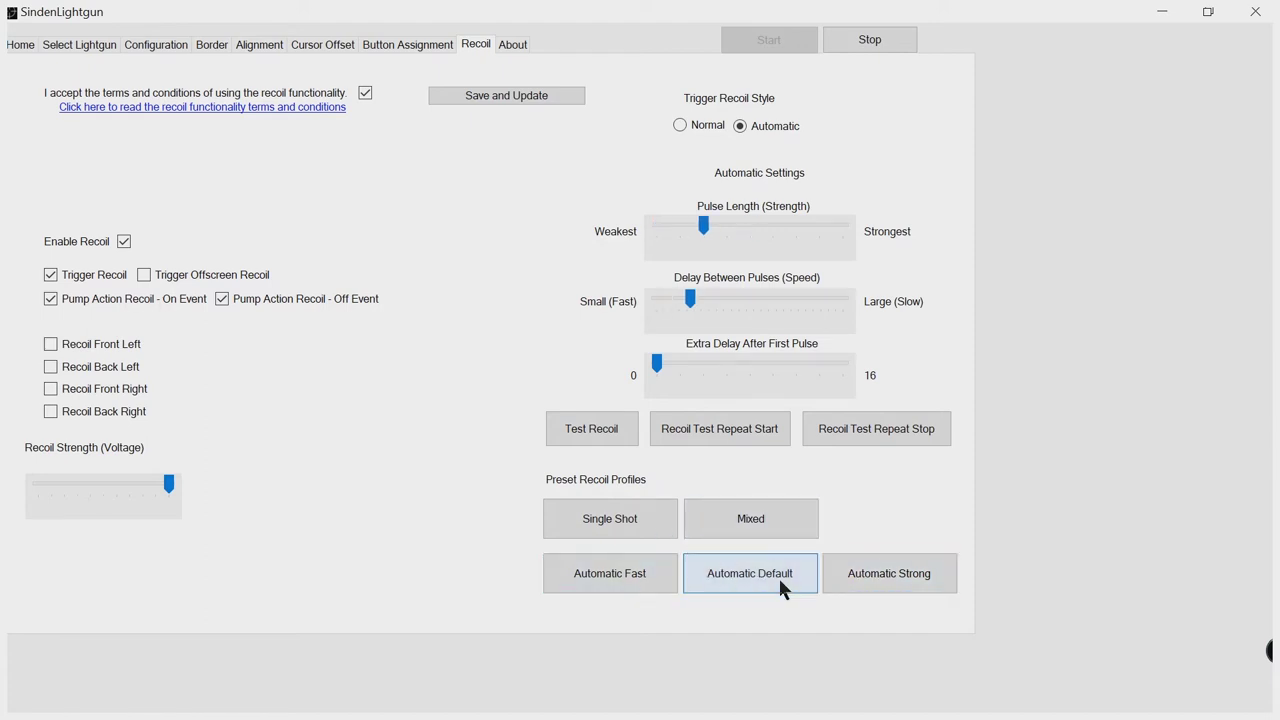
left_click(674, 437)
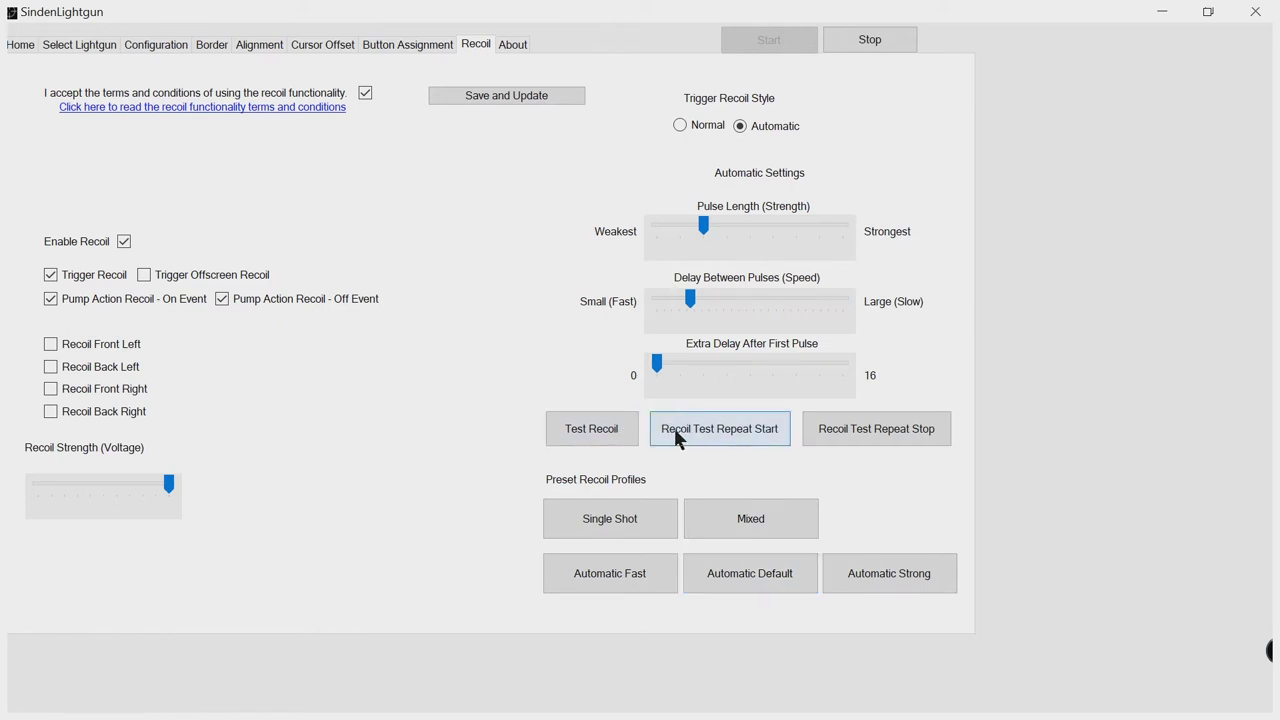
left_click(646, 535)
left_click(848, 427)
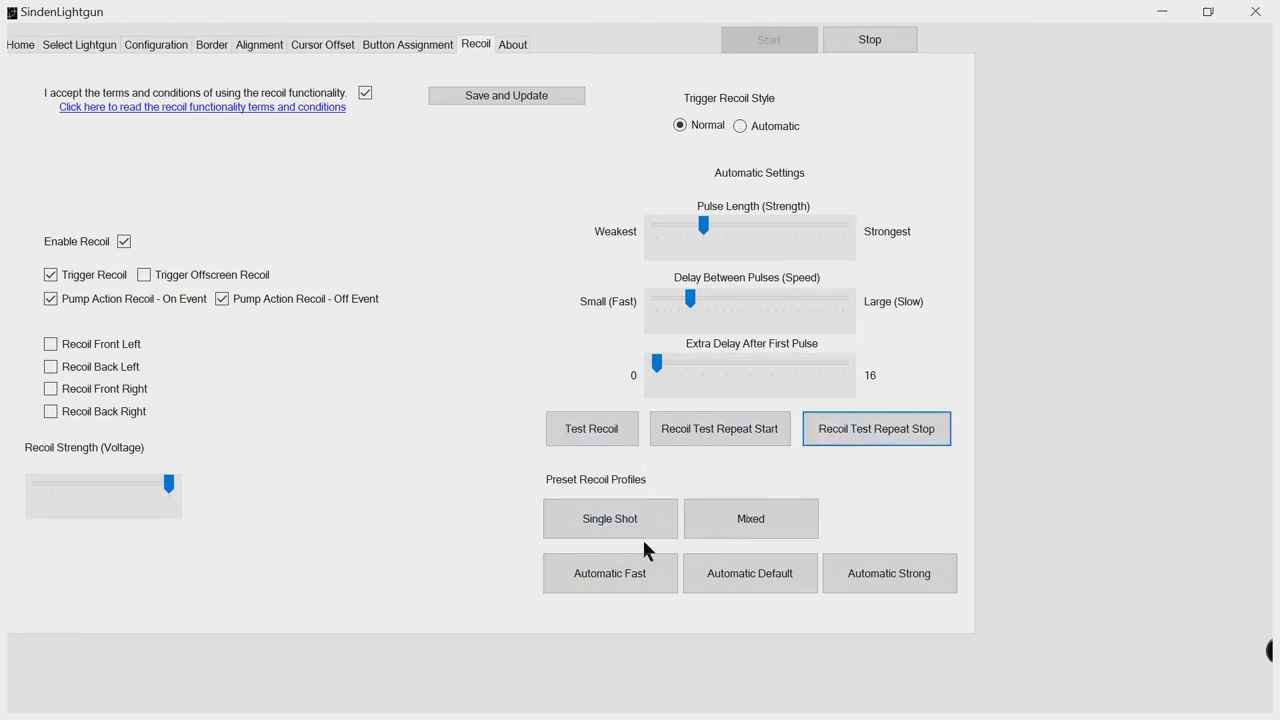
Apply the Mixed recoil preset and test its recoil several times.
left_click(752, 516)
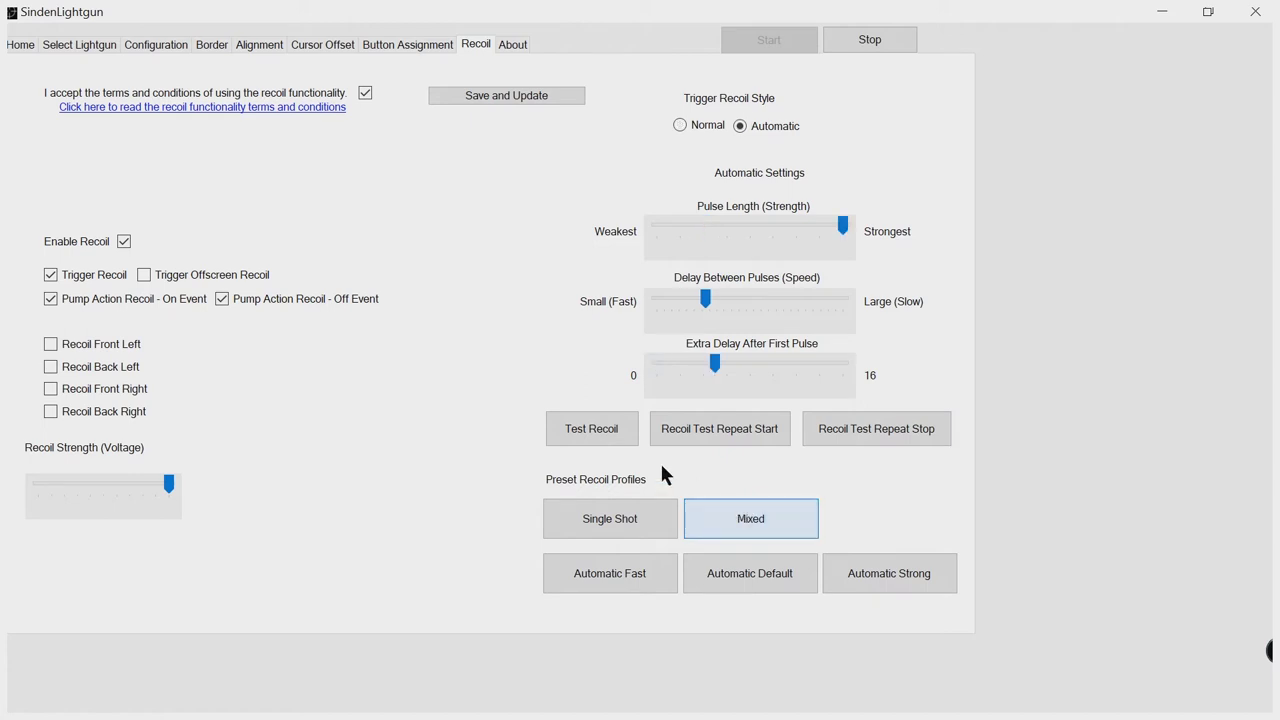
left_click(705, 505)
left_click(605, 433)
left_click(605, 433)
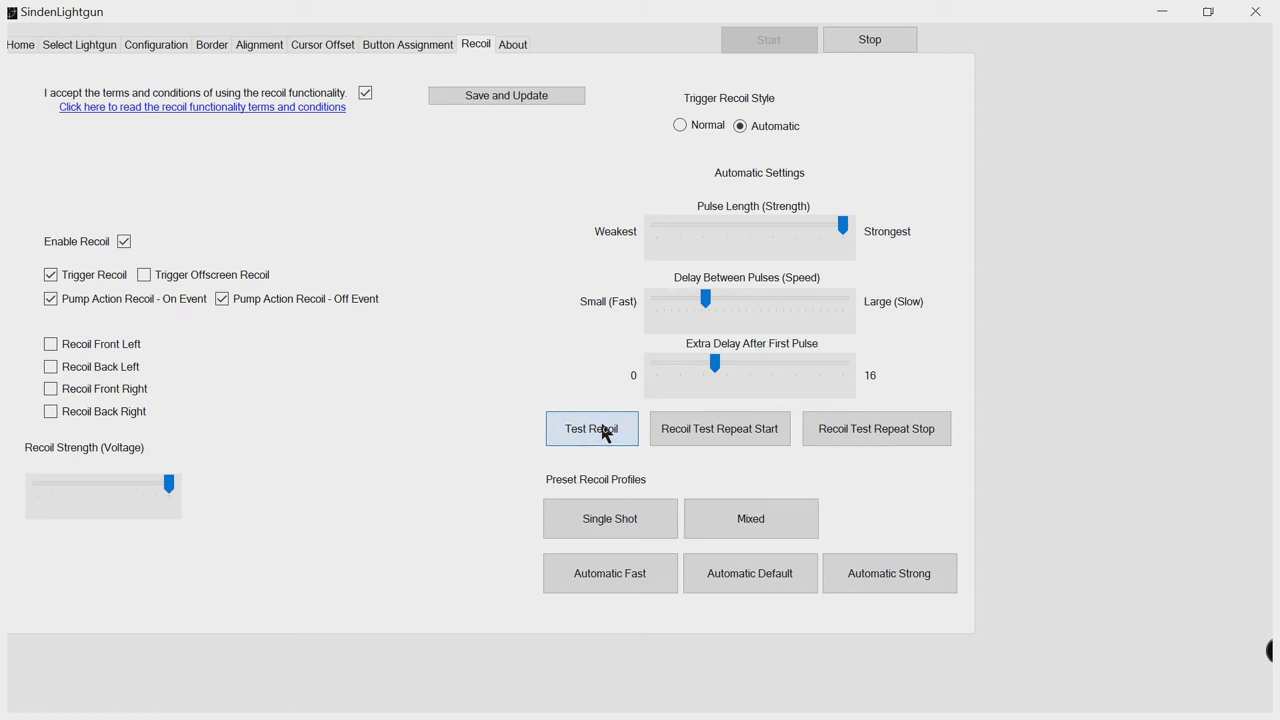
left_click(603, 432)
Switch to the Single Shot recoil preset and run a single recoil test.
left_click(625, 522)
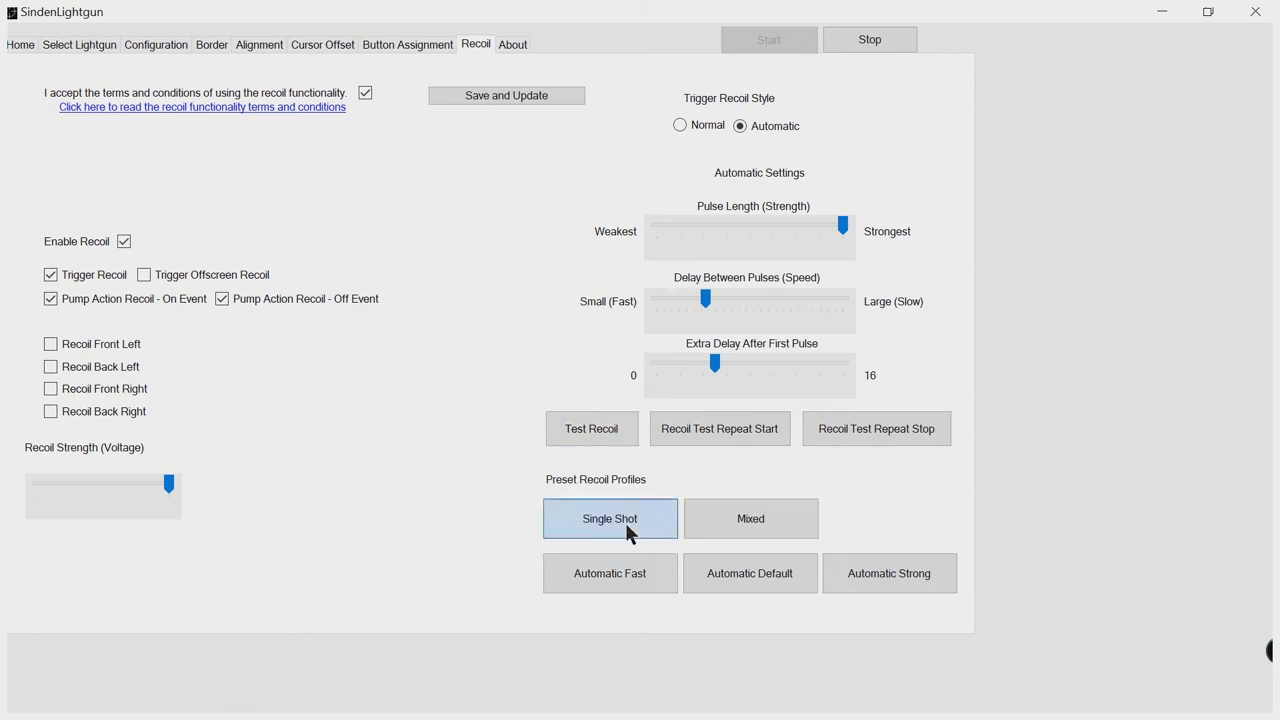
left_click(610, 428)
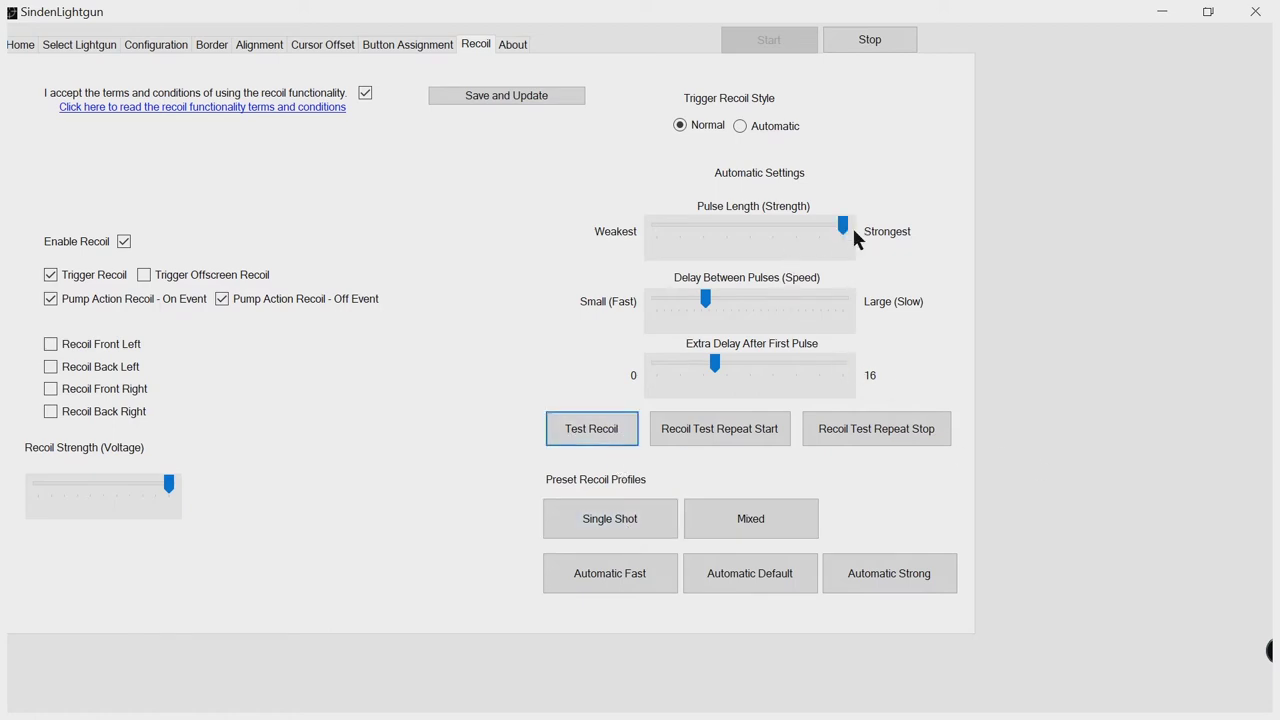
Reduce the recoil pulse length from the strongest setting to the middle of its range.
left_click_drag(846, 228, 835, 240)
left_click_drag(757, 242, 751, 236)
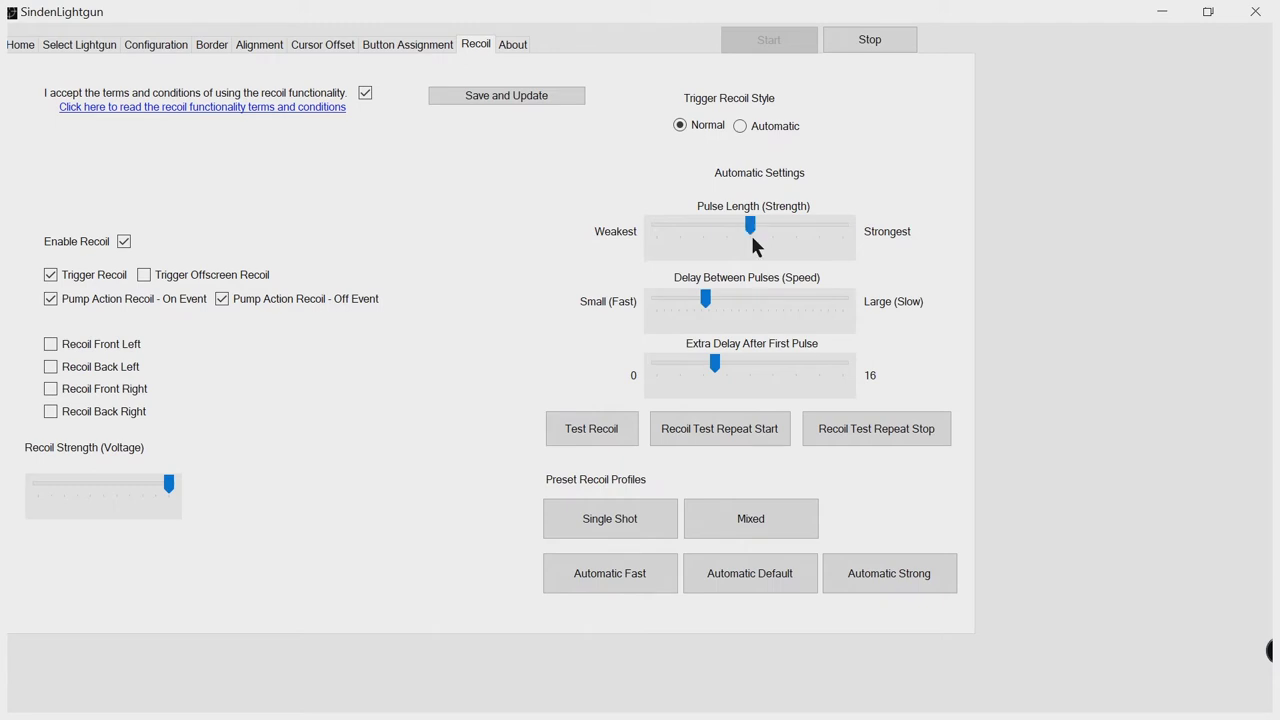
Run a single recoil test with the reduced pulse length and save the recoil settings to the gun.
left_click(594, 431)
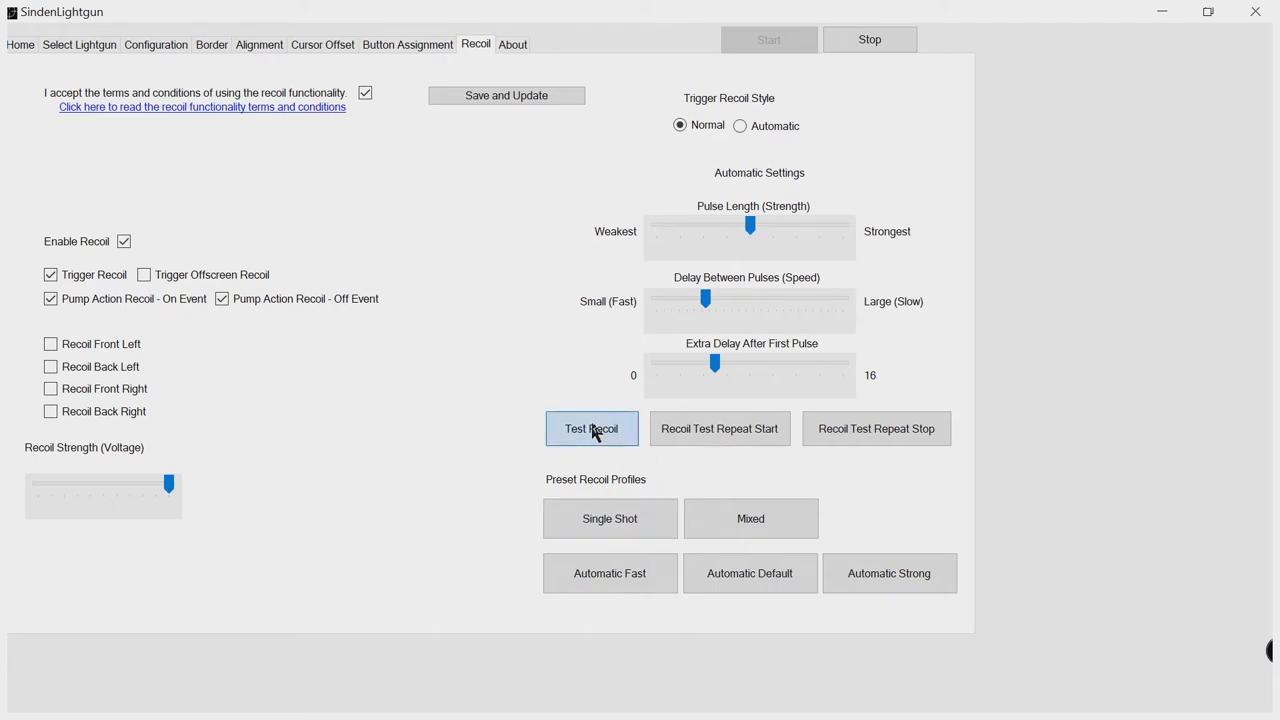
left_click(530, 97)
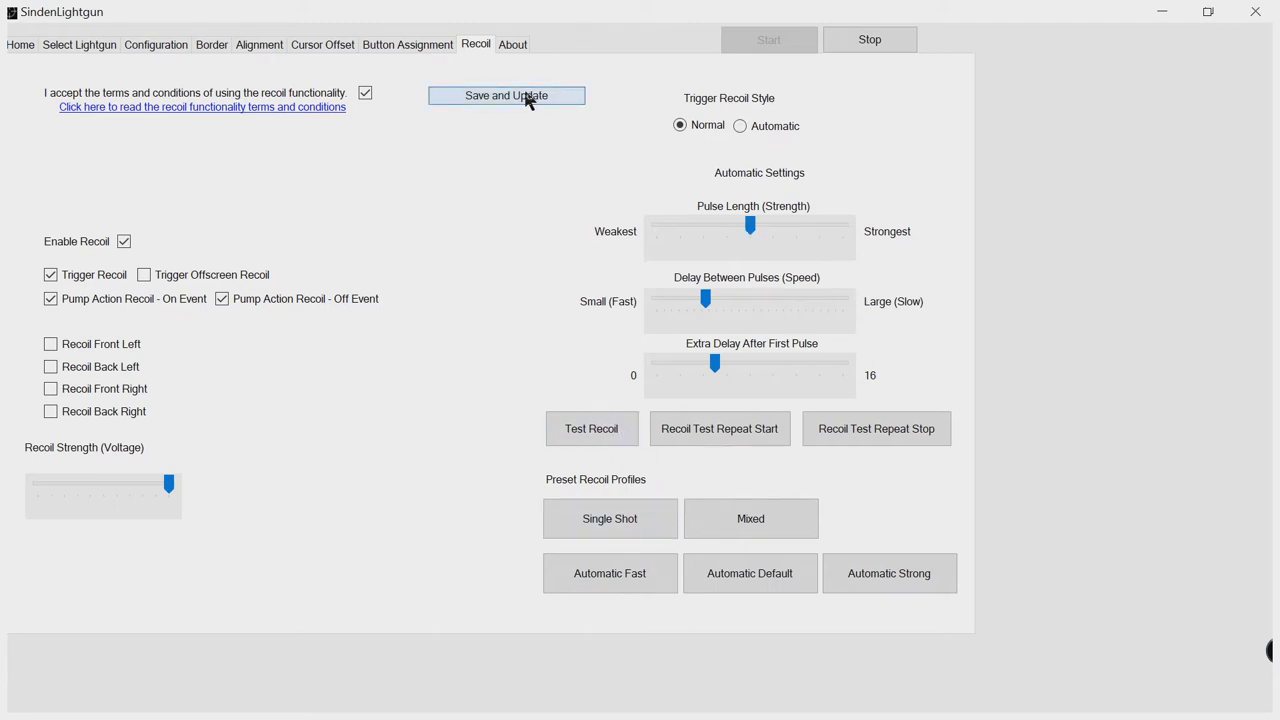
Try the Automatic trigger recoil style with a repeating recoil test, stop the test, and save with the style back on Normal.
left_click(739, 127)
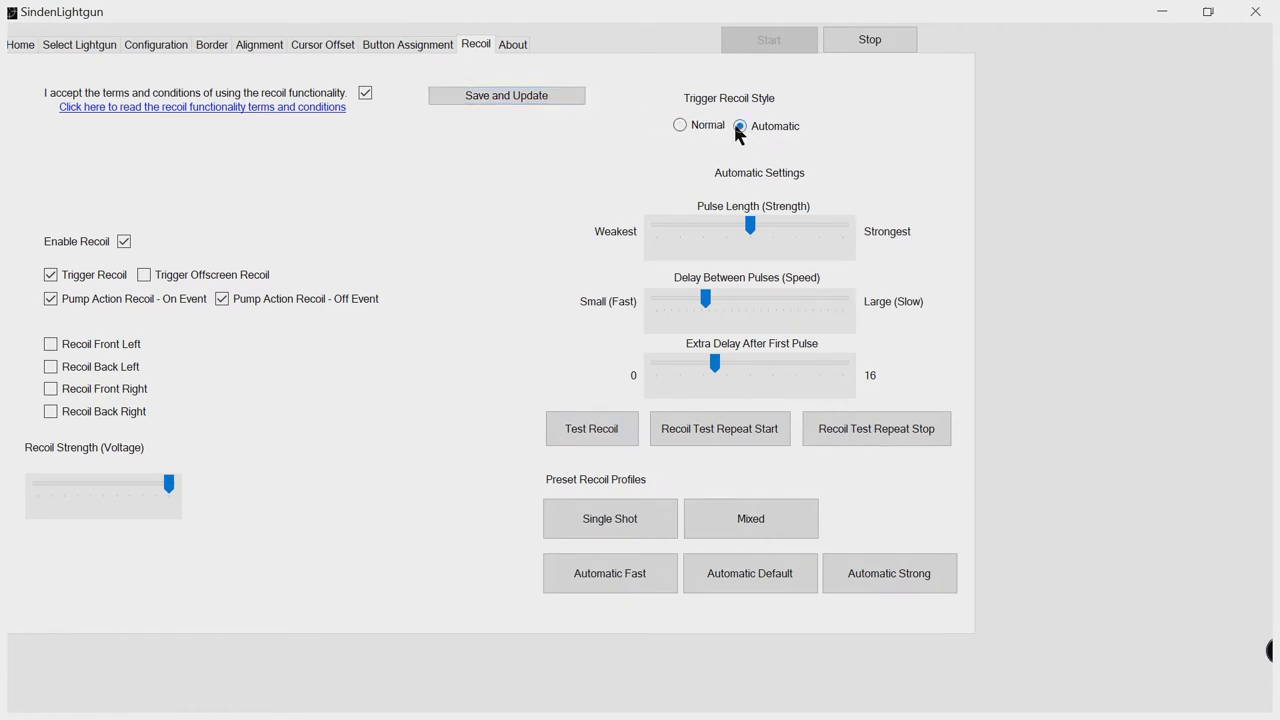
left_click(689, 437)
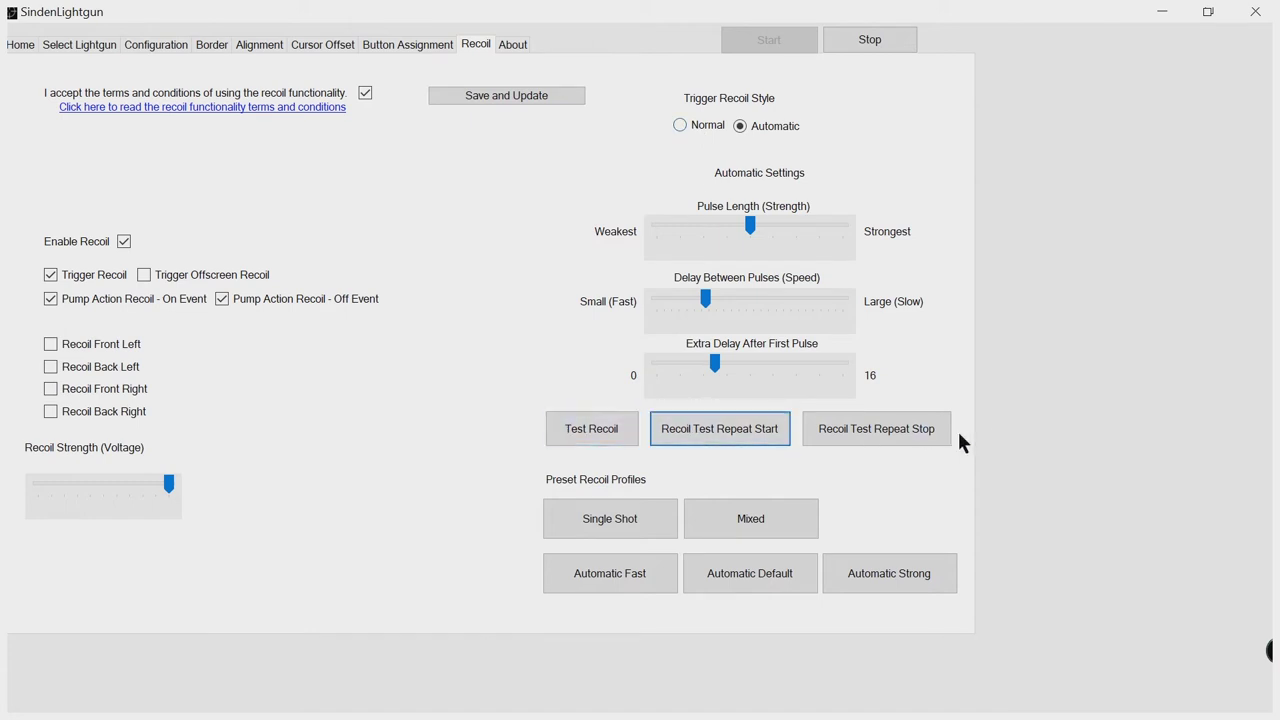
left_click(913, 432)
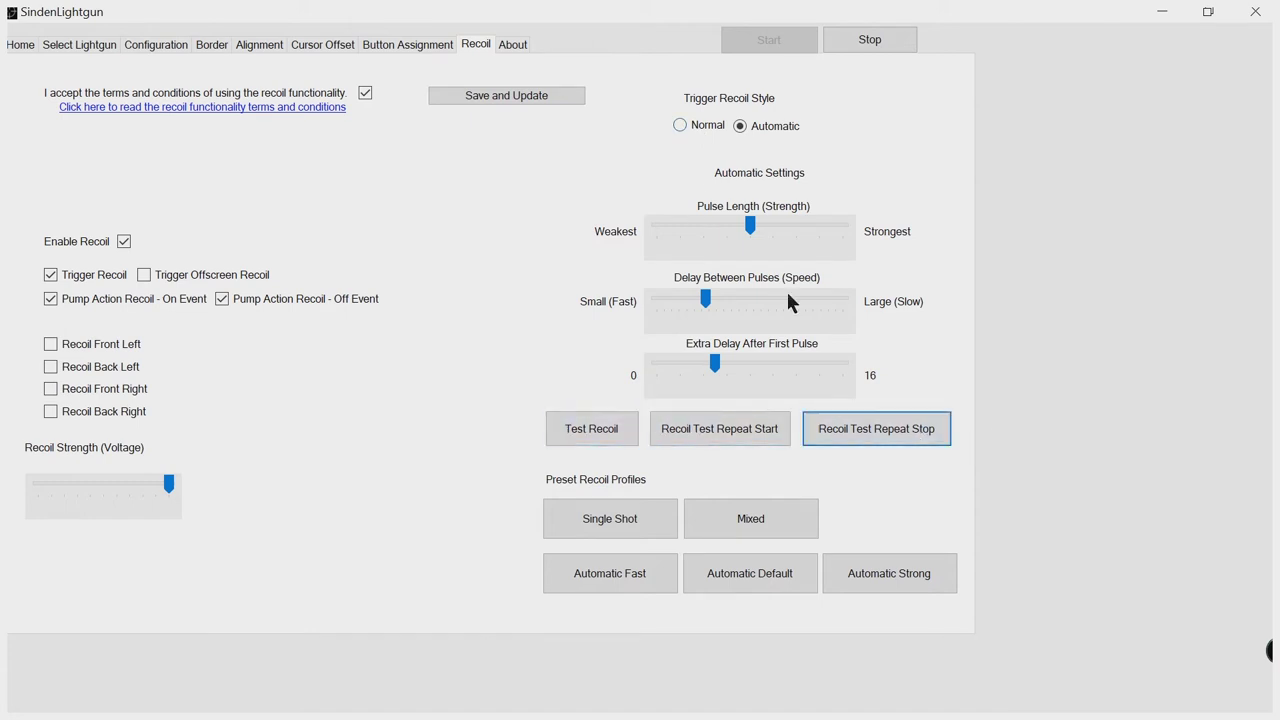
left_click(681, 125)
left_click(527, 102)
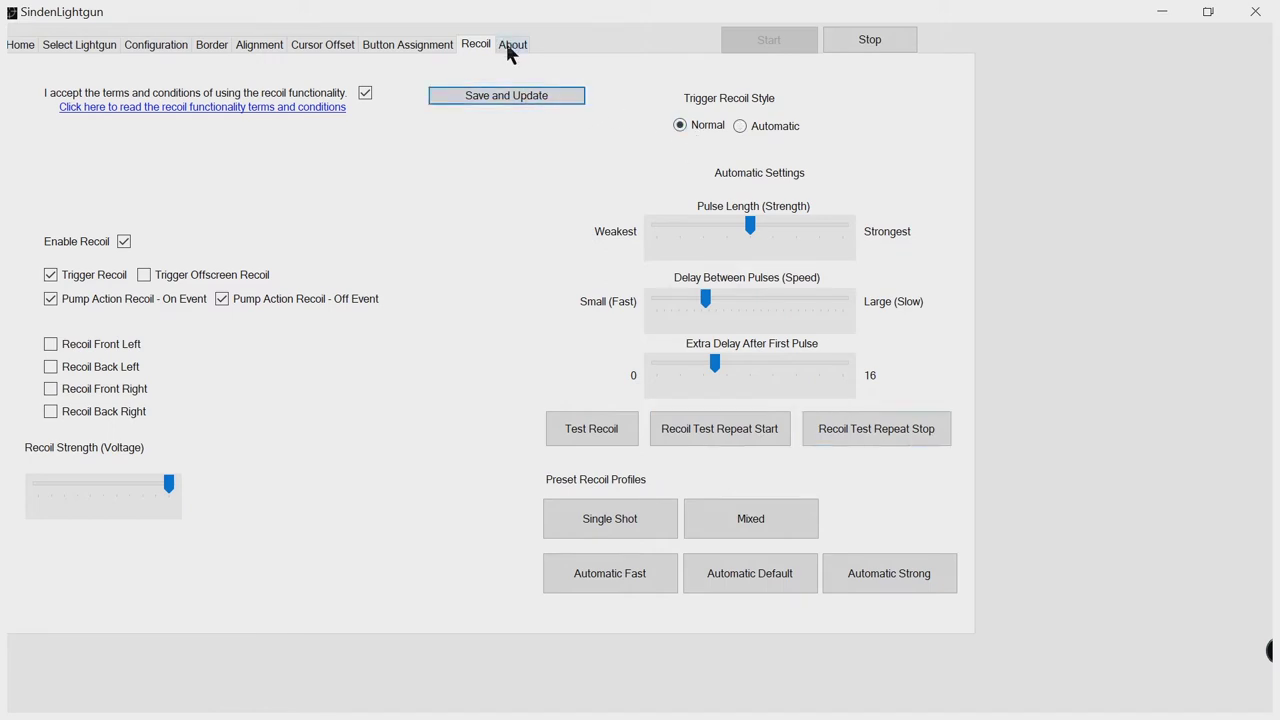
View the lightgun software's version and support information, and minimize its window so that it keeps running.
left_click(508, 48)
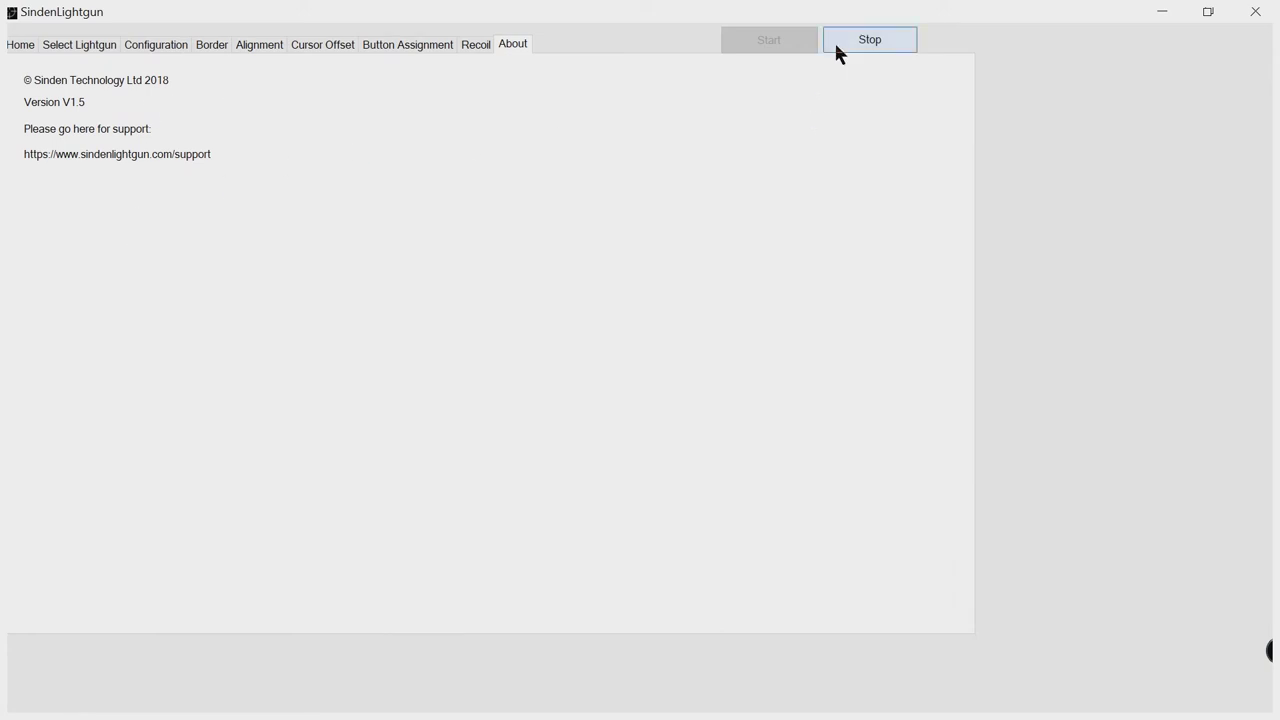
left_click(1163, 12)
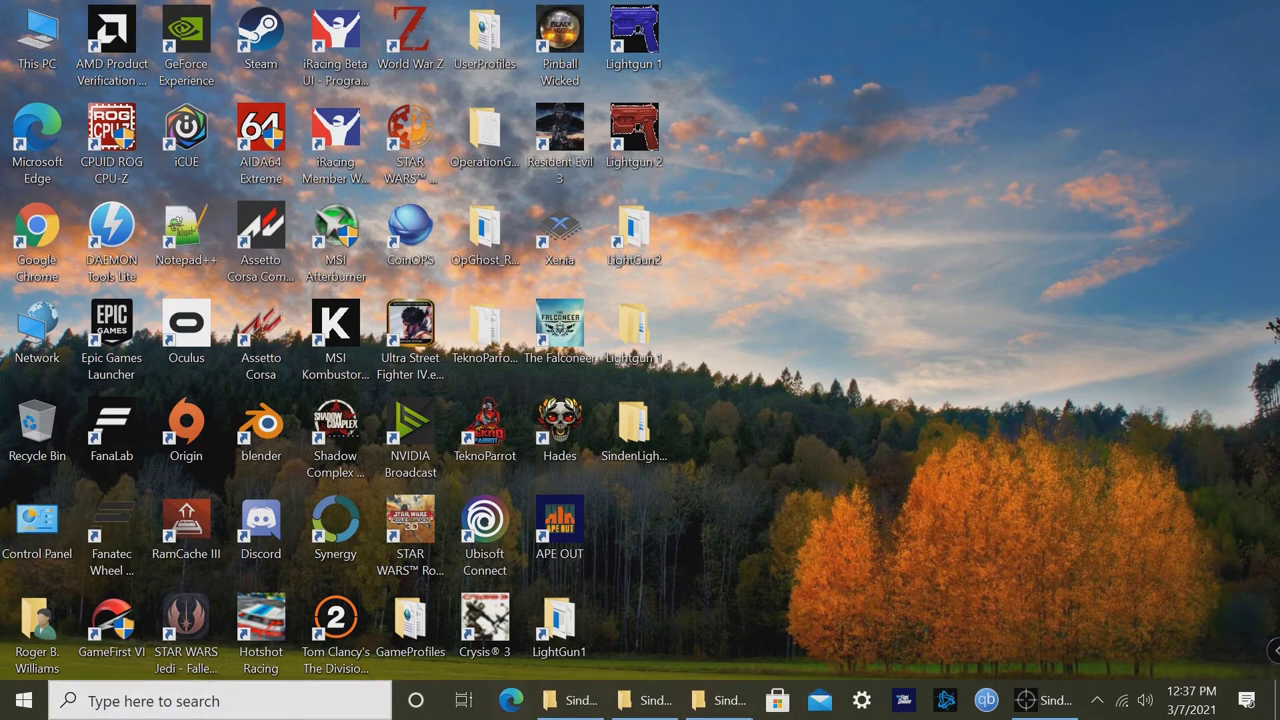
Switch to the CoinOPS front end and open its Light Gun game collection.
mouse_move(650, 700)
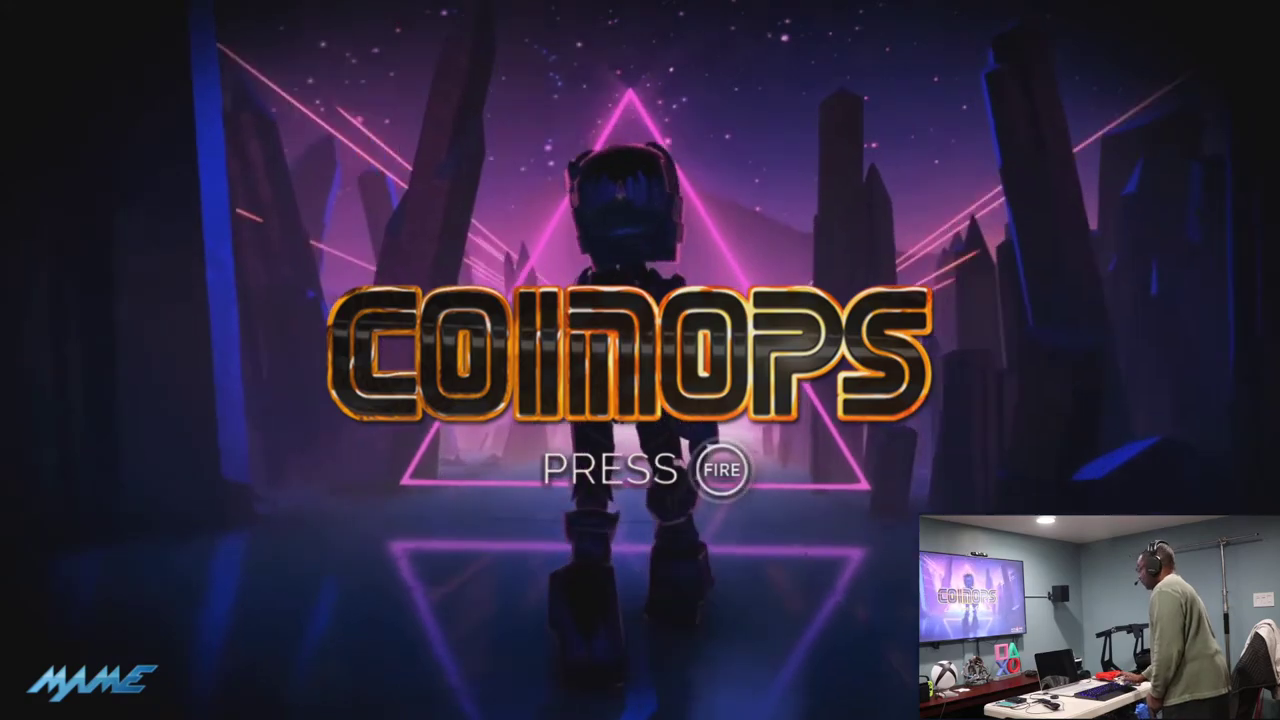
key("Return")
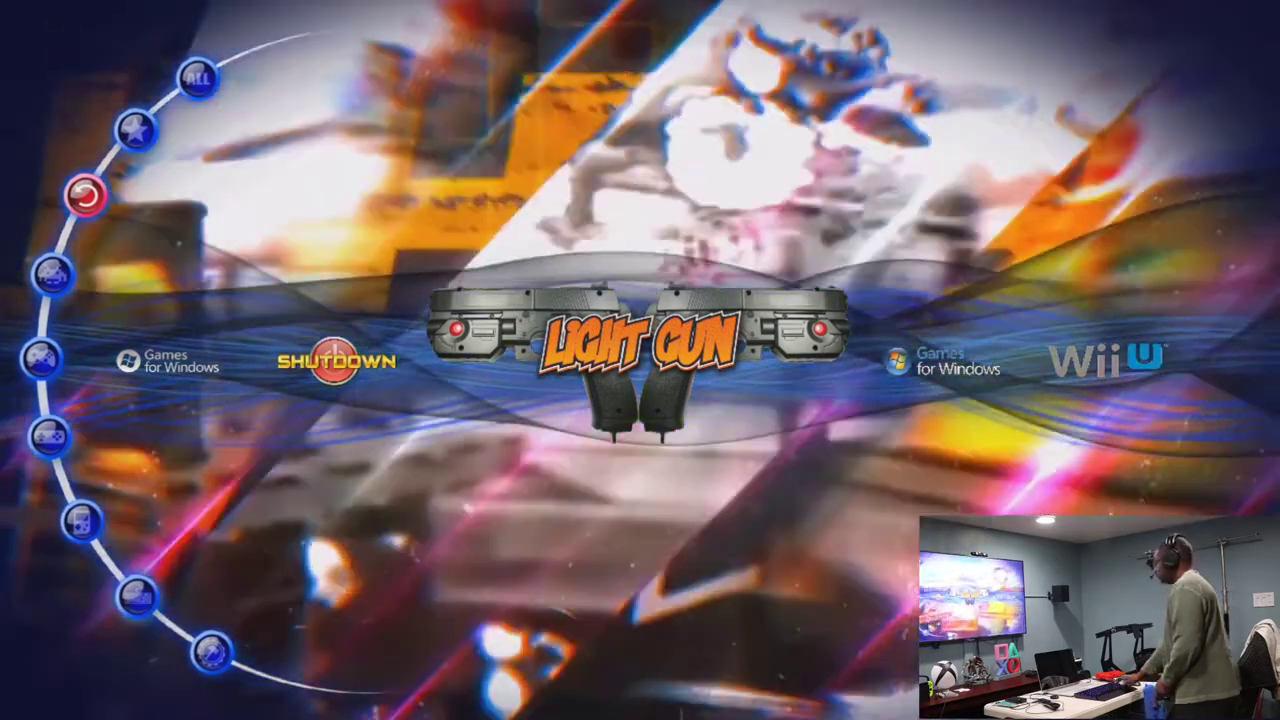
key("Return")
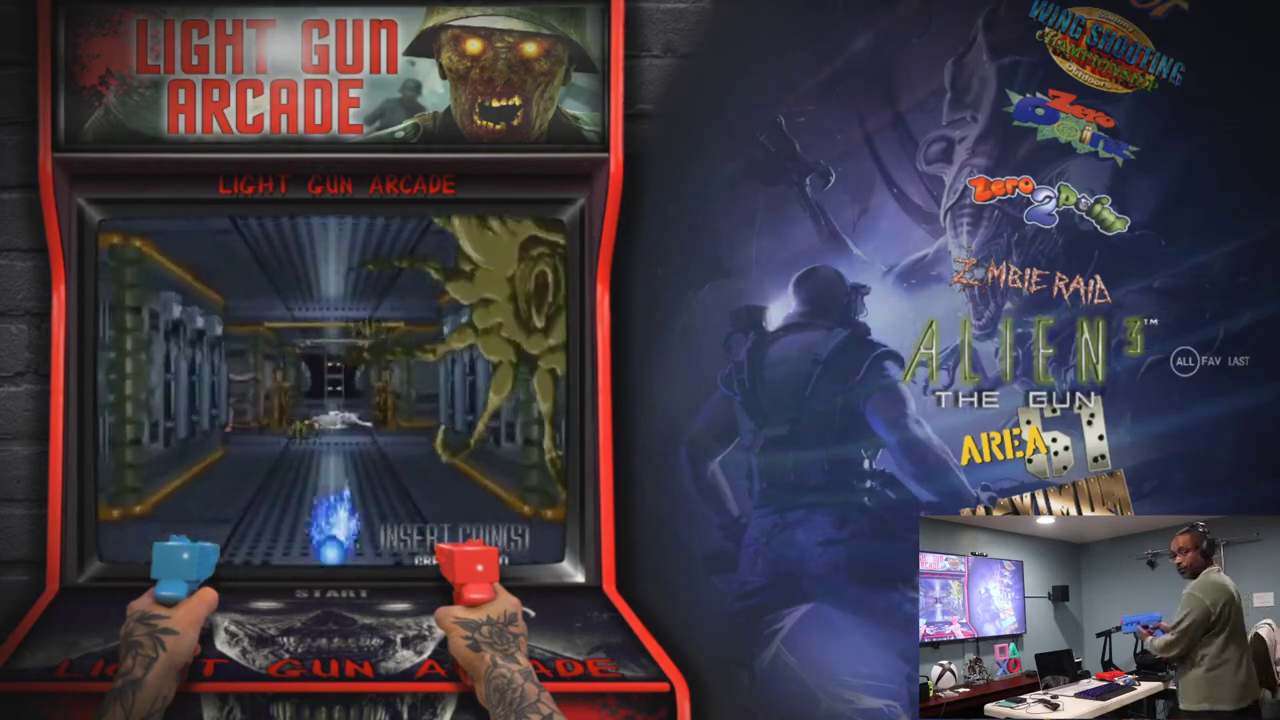
Launch Area 51 from the light gun game list and insert two credits.
key("Down")
key("Down")
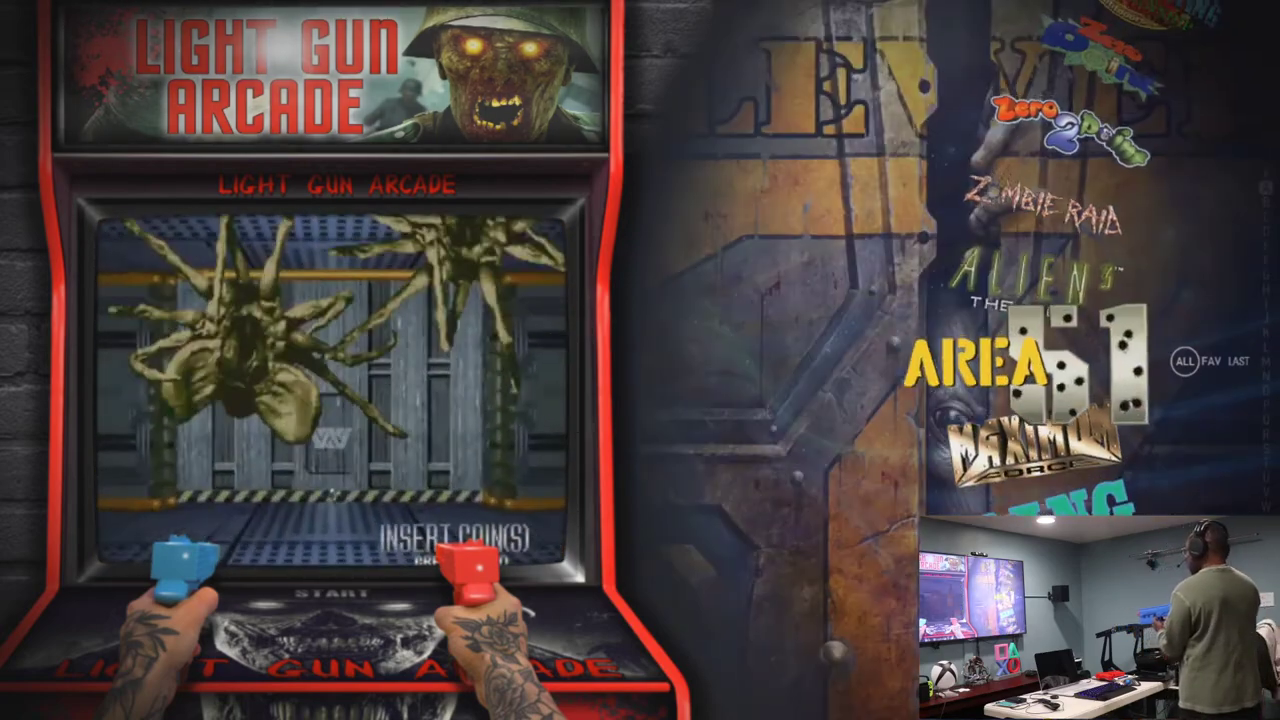
key("Up")
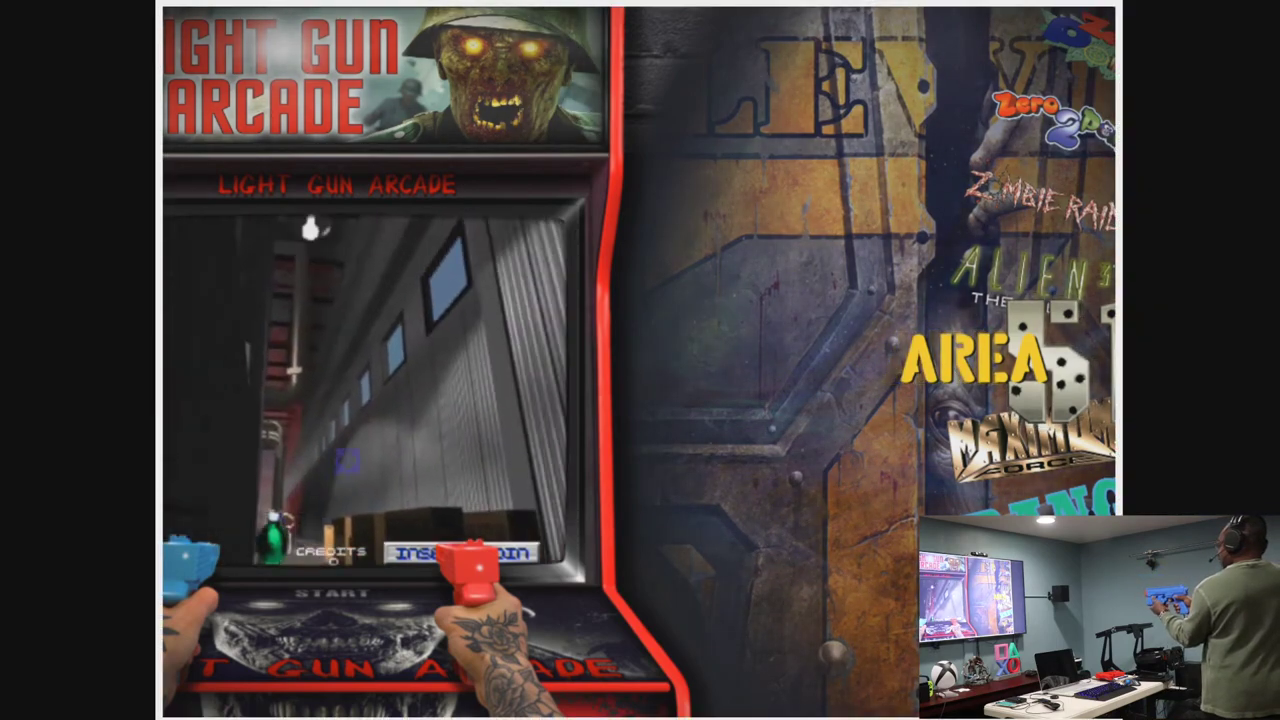
key("Return")
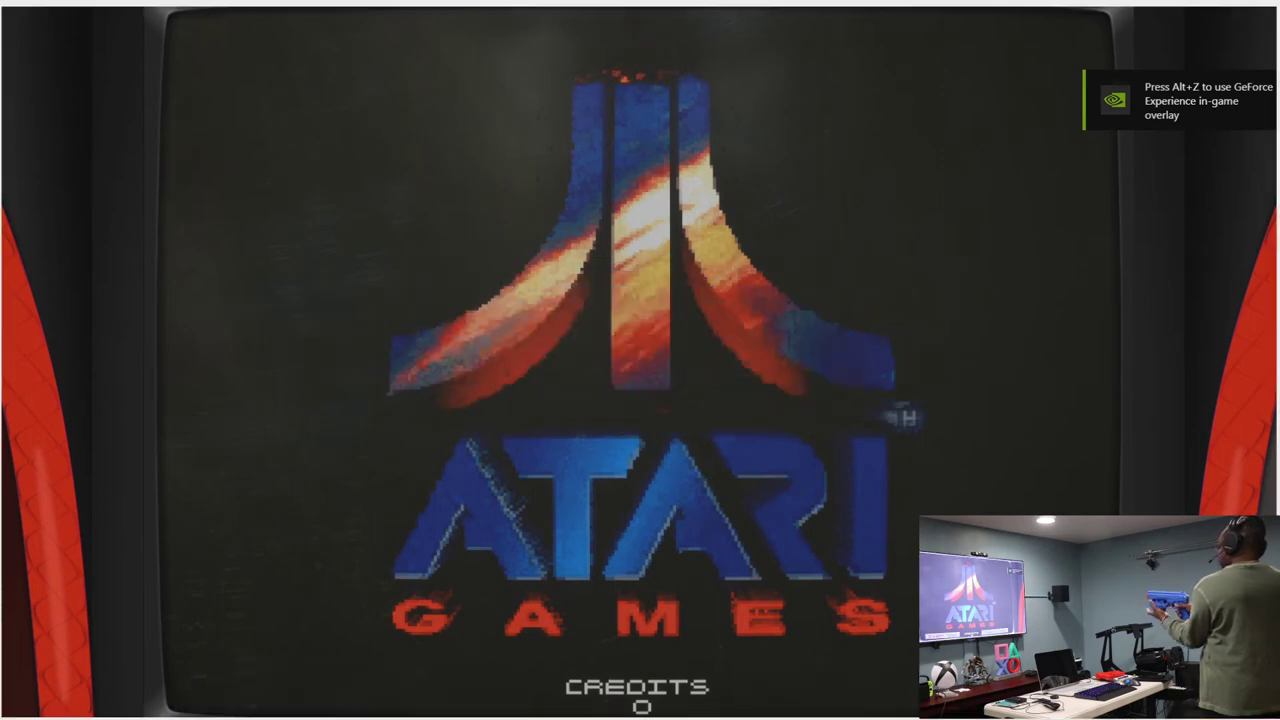
key("5")
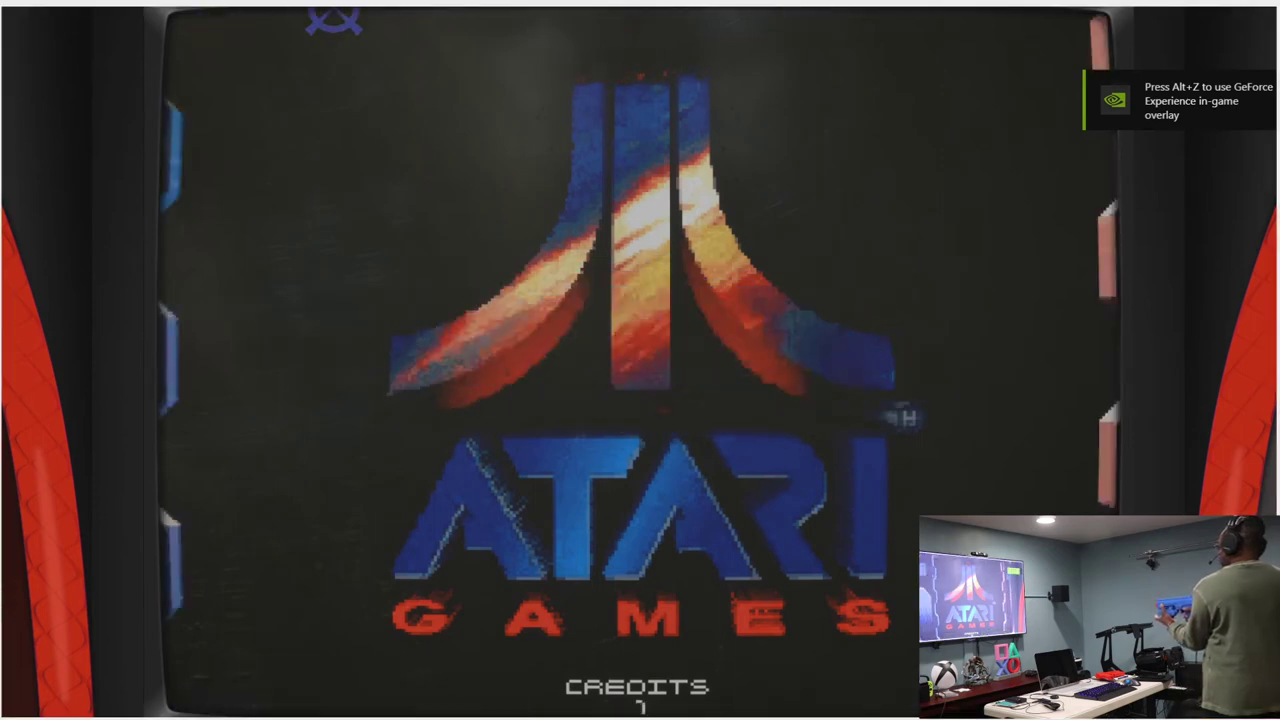
key("5")
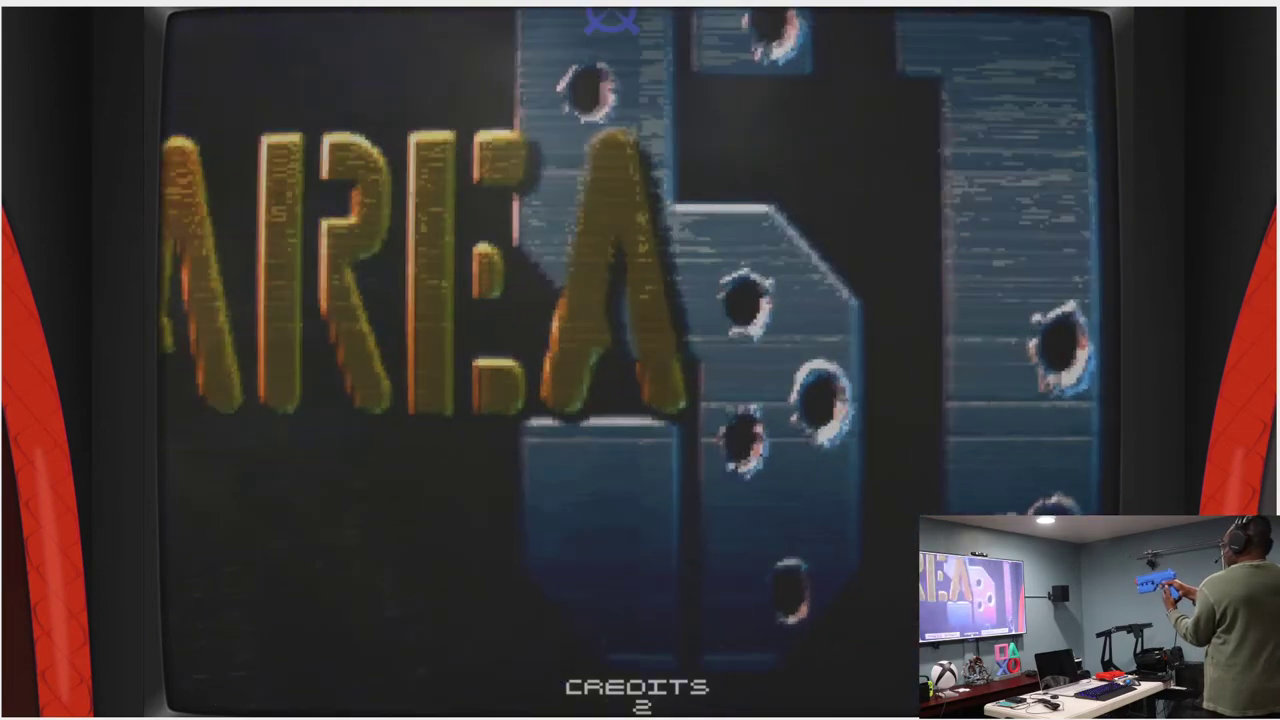